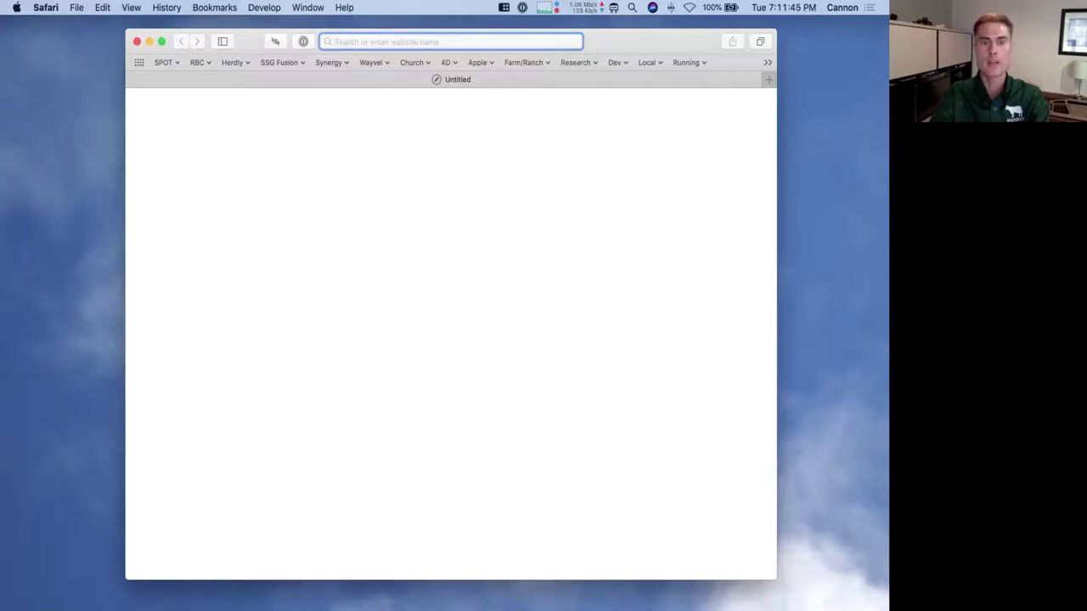
Load herdly.ca from 'her' and open its Downloads page listing Mac, Windows and App Store builds
{"action": "type", "text": "her"}
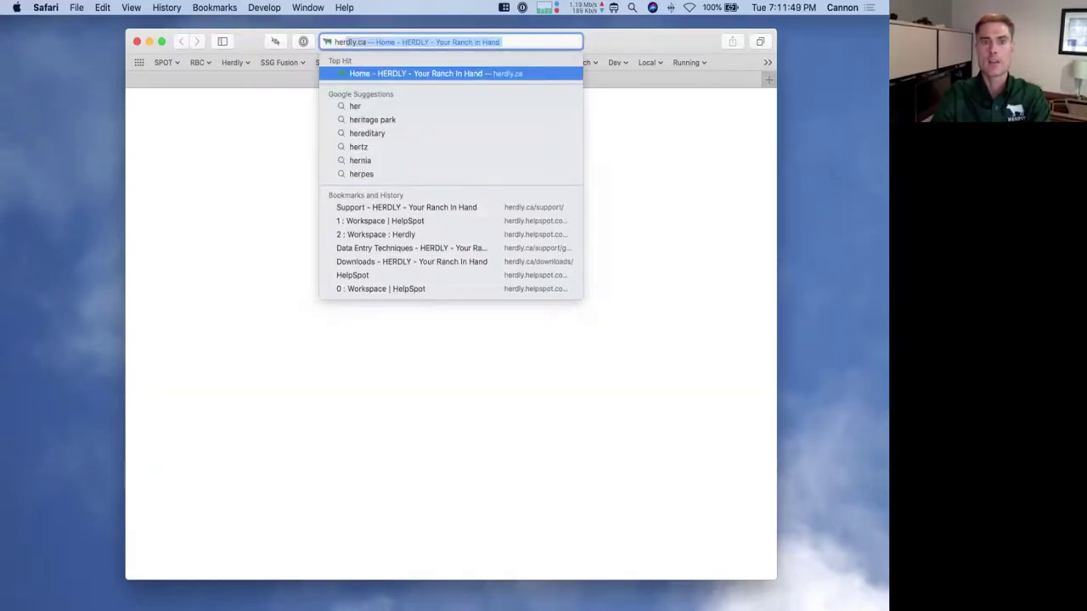
{"action": "key", "text": "Return"}
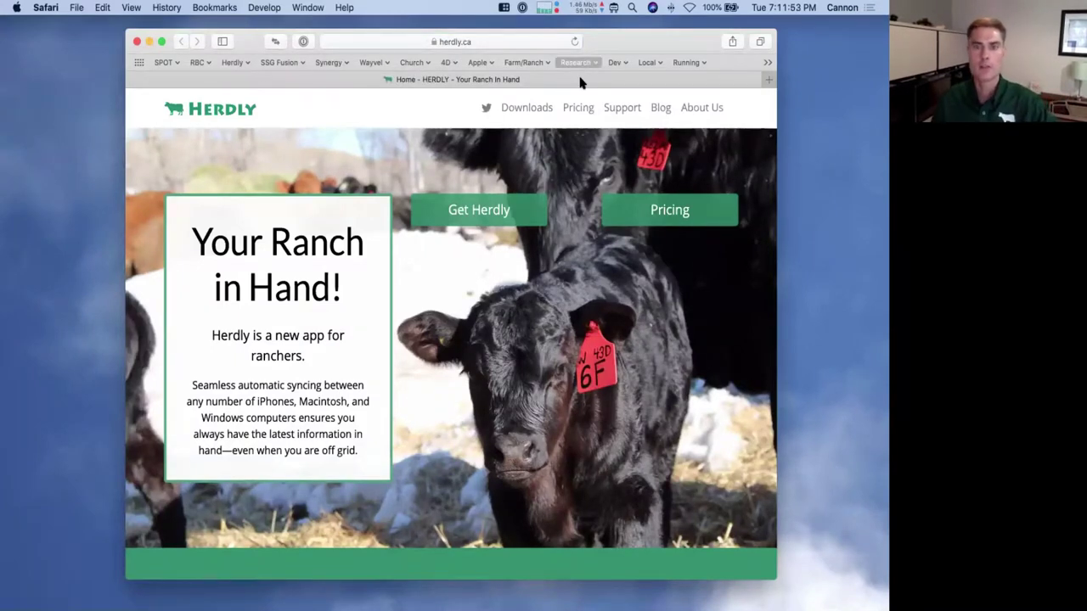
{"action": "left_click", "coordinate": [526, 111]}
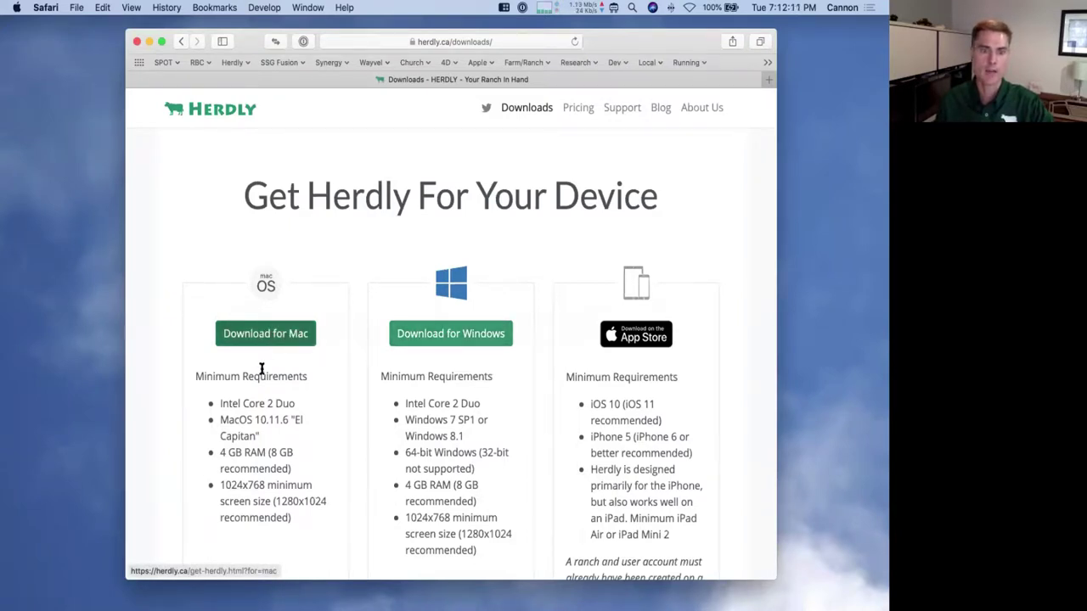
{"action": "scroll", "coordinate": [264, 371], "scroll_direction": "down", "scroll_amount": 3}
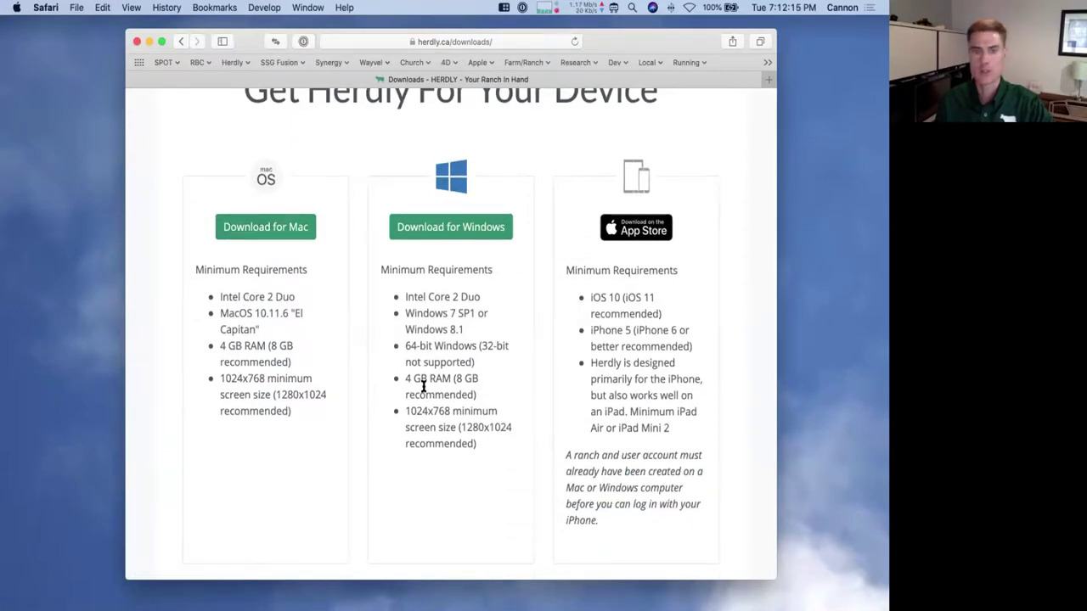
{"action": "scroll", "coordinate": [367, 360], "scroll_direction": "up", "scroll_amount": 3}
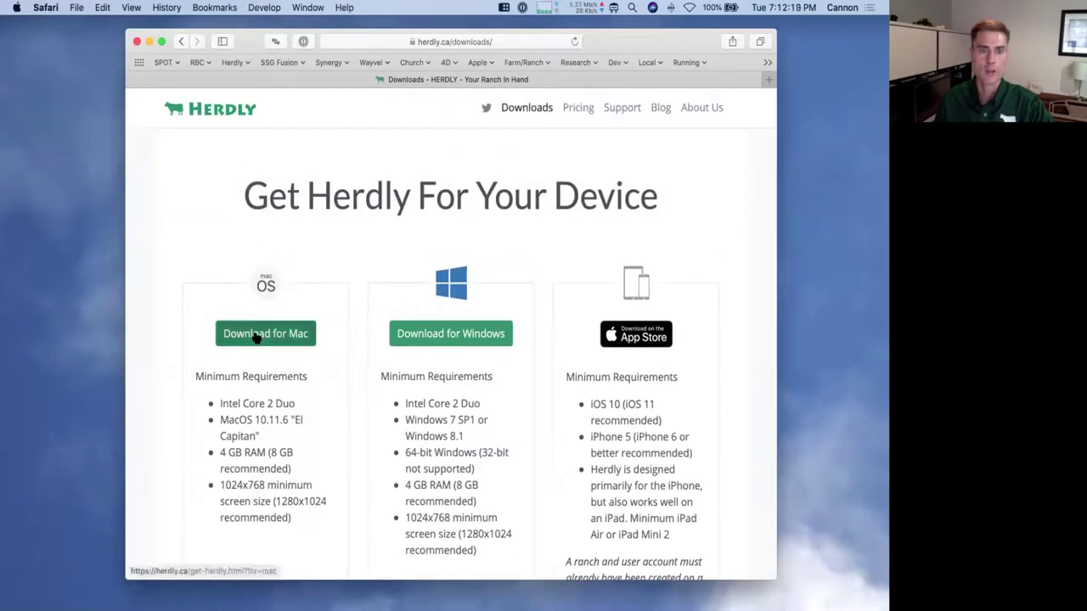
Start the Herdly.pkg Mac download, check it in the downloads list, and minimize Safari
{"action": "left_click", "coordinate": [256, 337]}
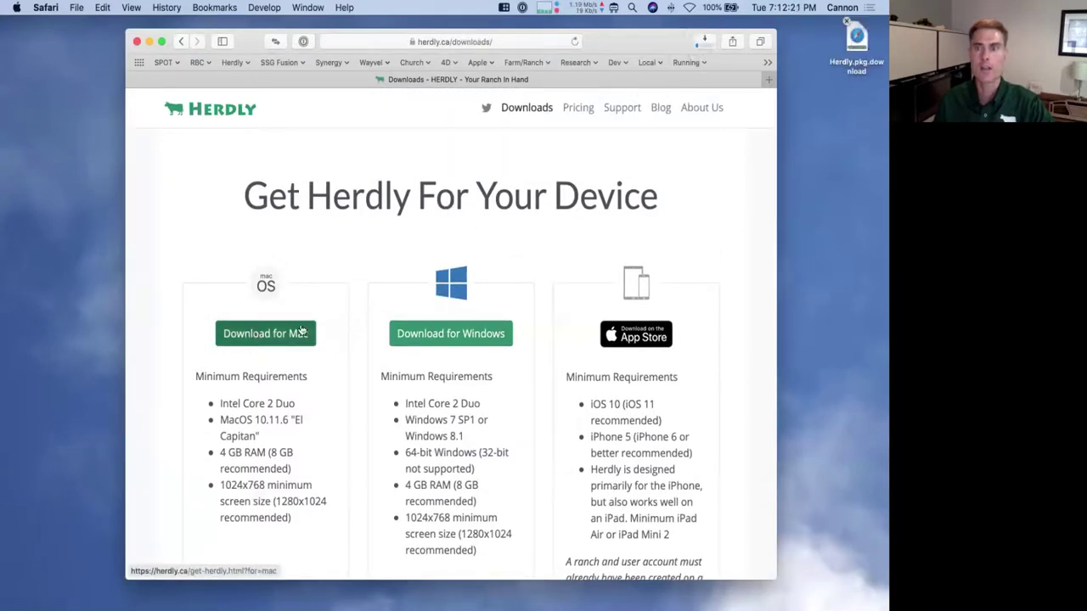
{"action": "left_click", "coordinate": [702, 41]}
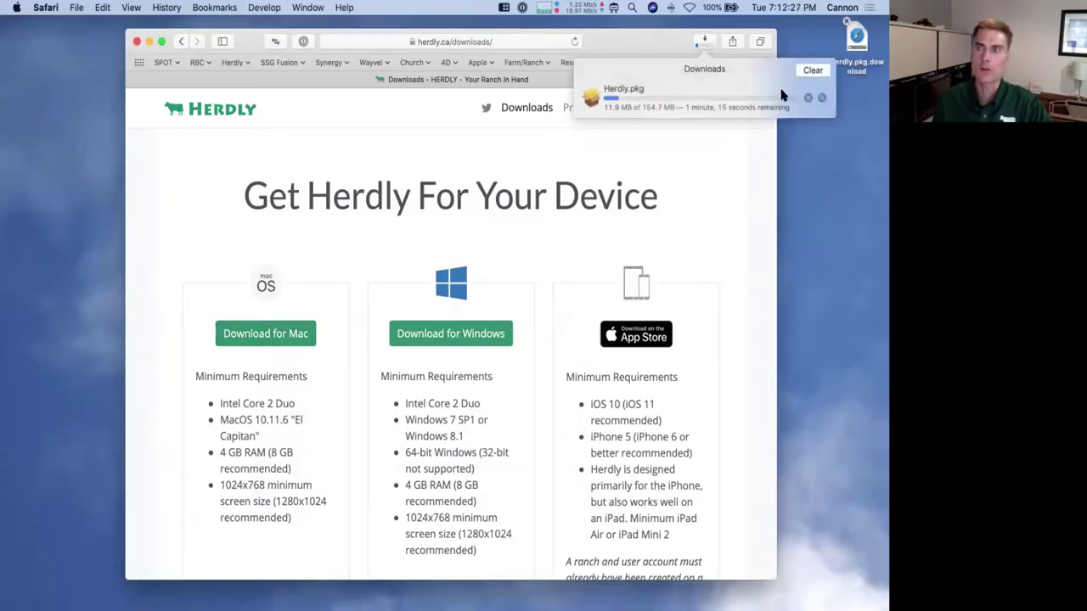
{"action": "left_click", "coordinate": [808, 99]}
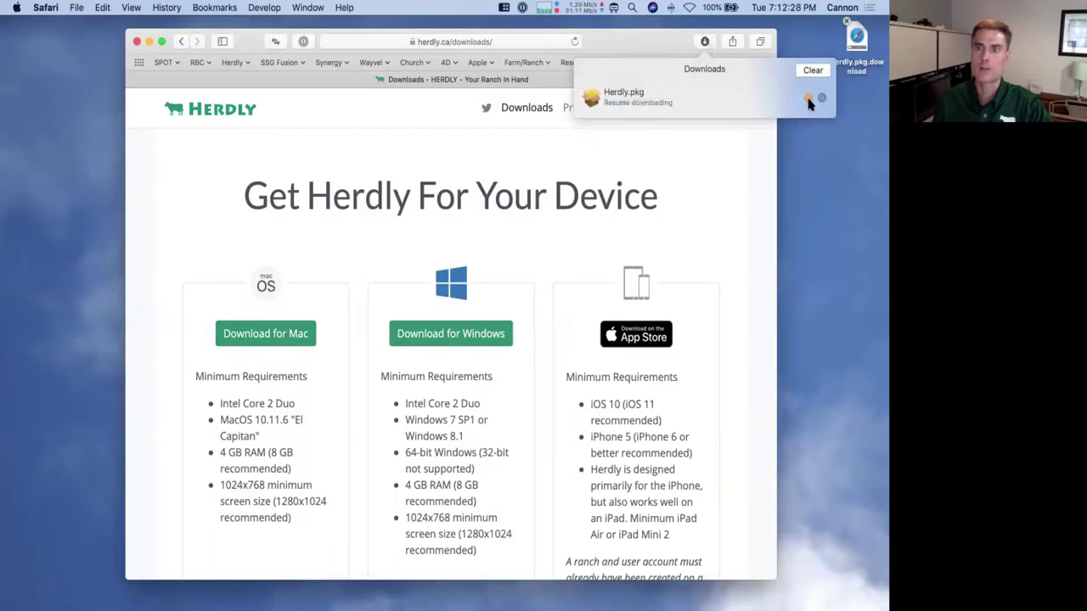
{"action": "left_click", "coordinate": [666, 45]}
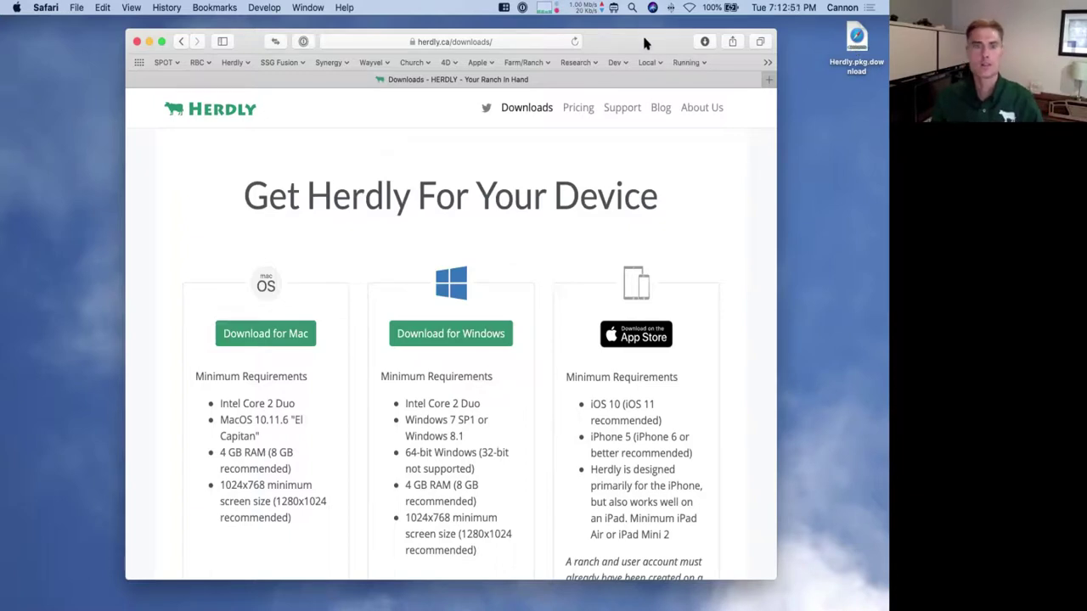
{"action": "left_click", "coordinate": [148, 42]}
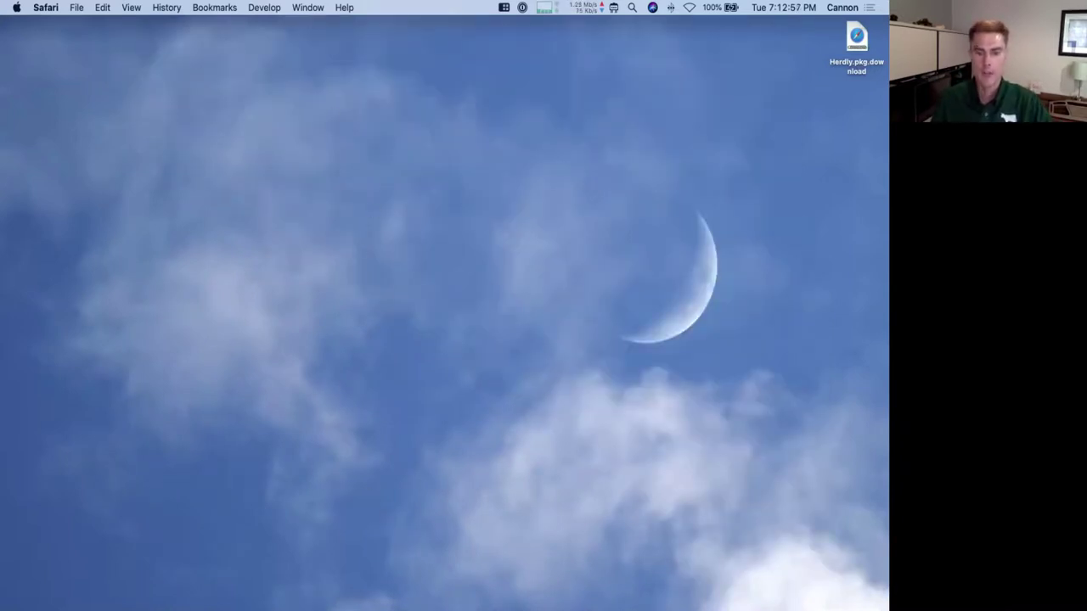
Launch Herdly from the Dock to bring up the Welcome To Herdly window
{"action": "mouse_move", "coordinate": [417, 599]}
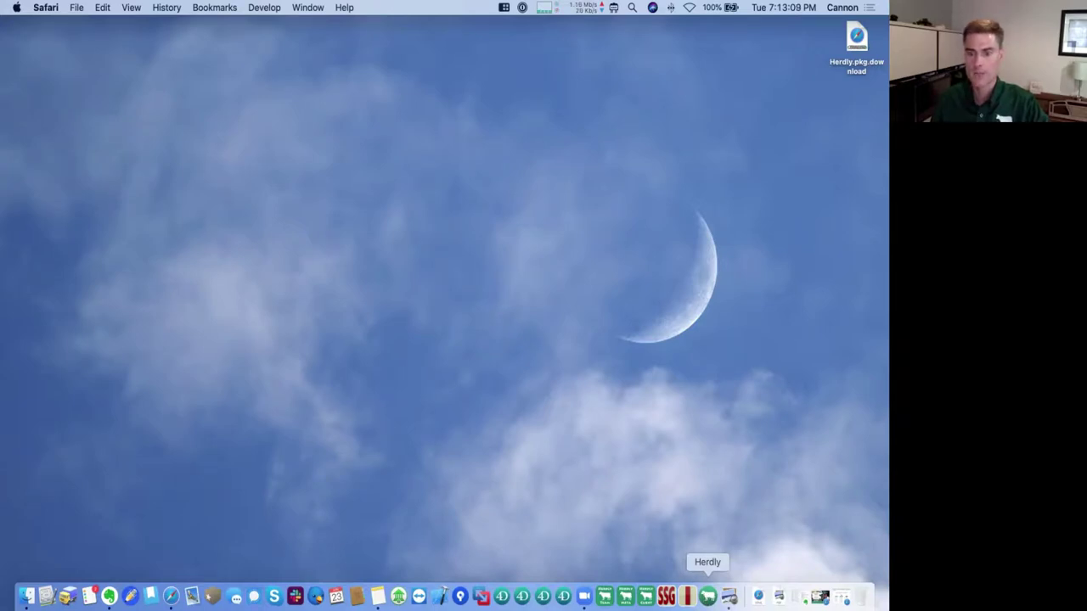
{"action": "left_click", "coordinate": [707, 596]}
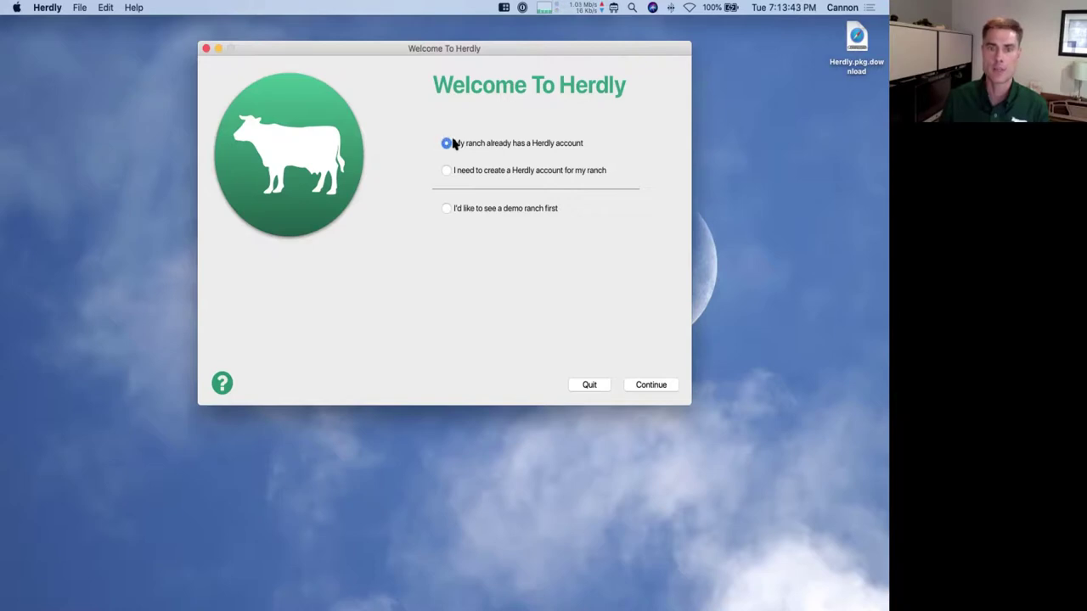
Back out of the login form and continue with 'I need to create a Herdly account for my ranch'
{"action": "left_click", "coordinate": [643, 382]}
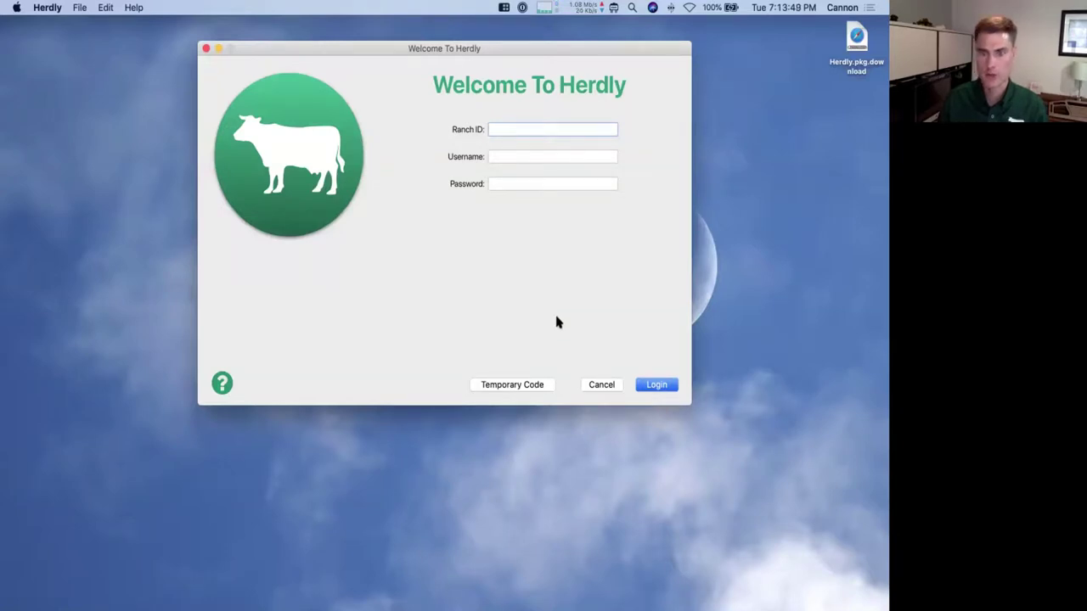
{"action": "left_click", "coordinate": [592, 388]}
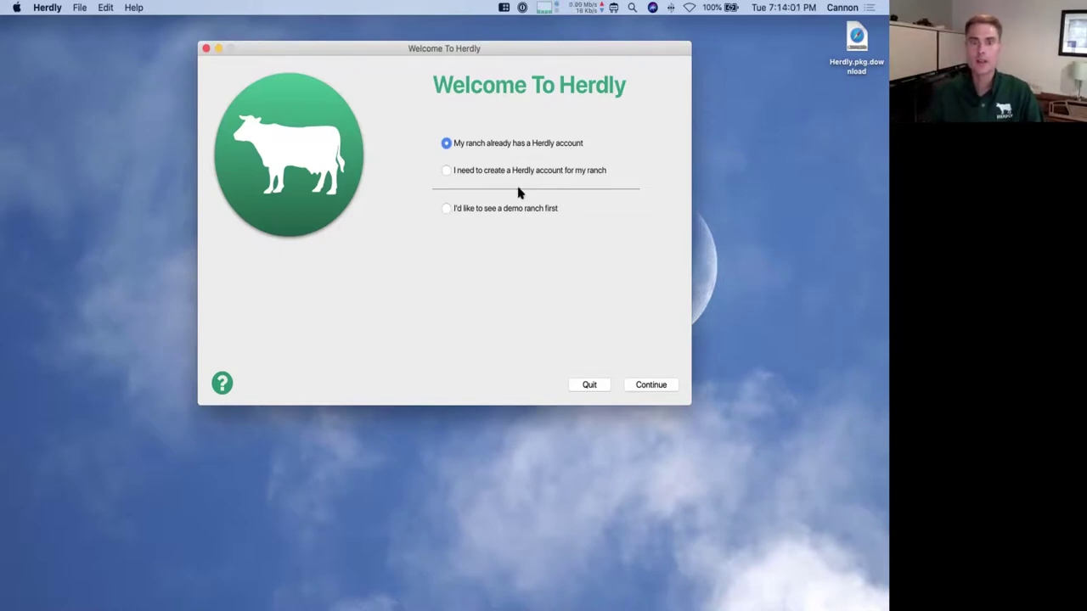
{"action": "left_click", "coordinate": [490, 173]}
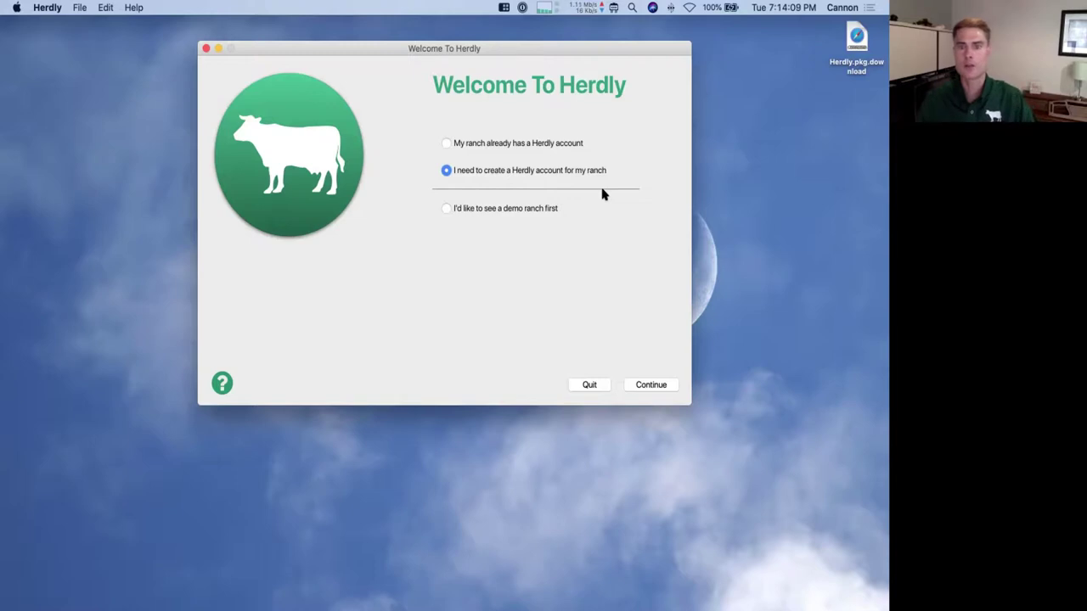
{"action": "left_click", "coordinate": [633, 385]}
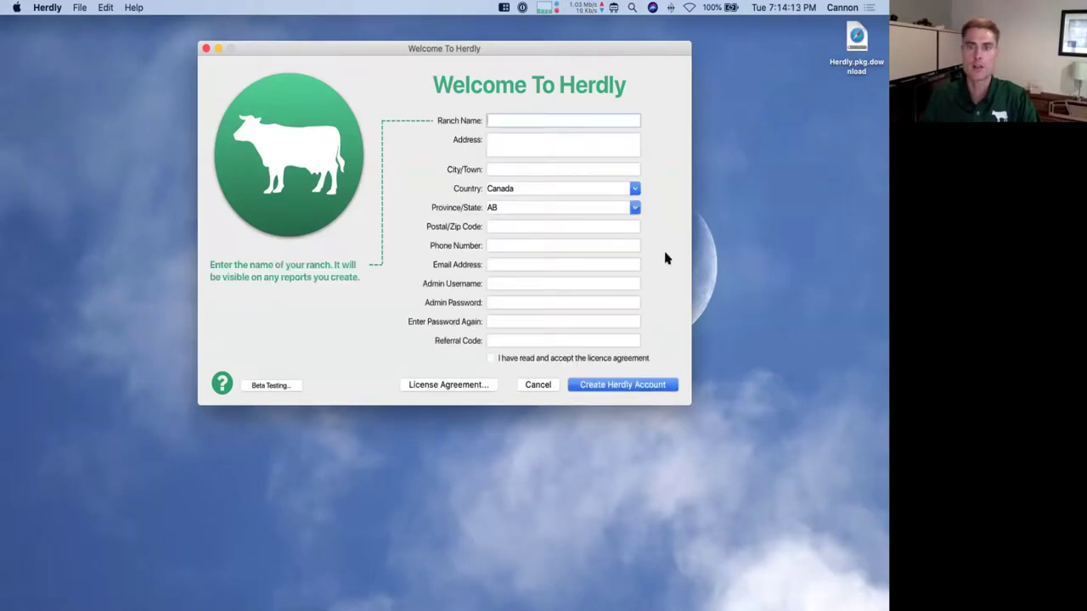
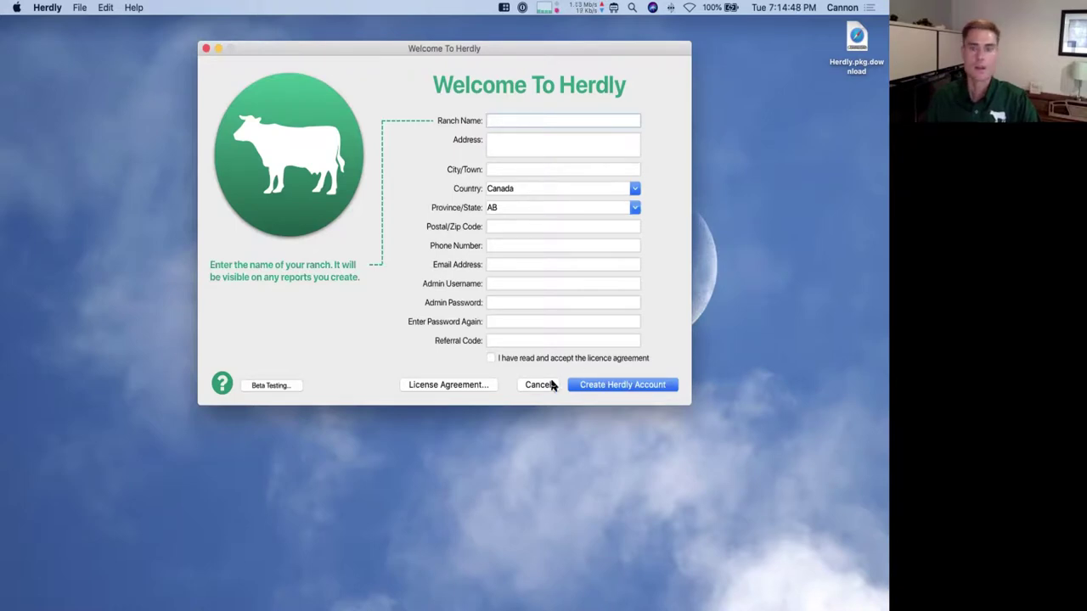
Cancel the new-account form and pick 'My ranch already has a Herdly account' on the welcome screen
{"action": "left_click", "coordinate": [550, 385]}
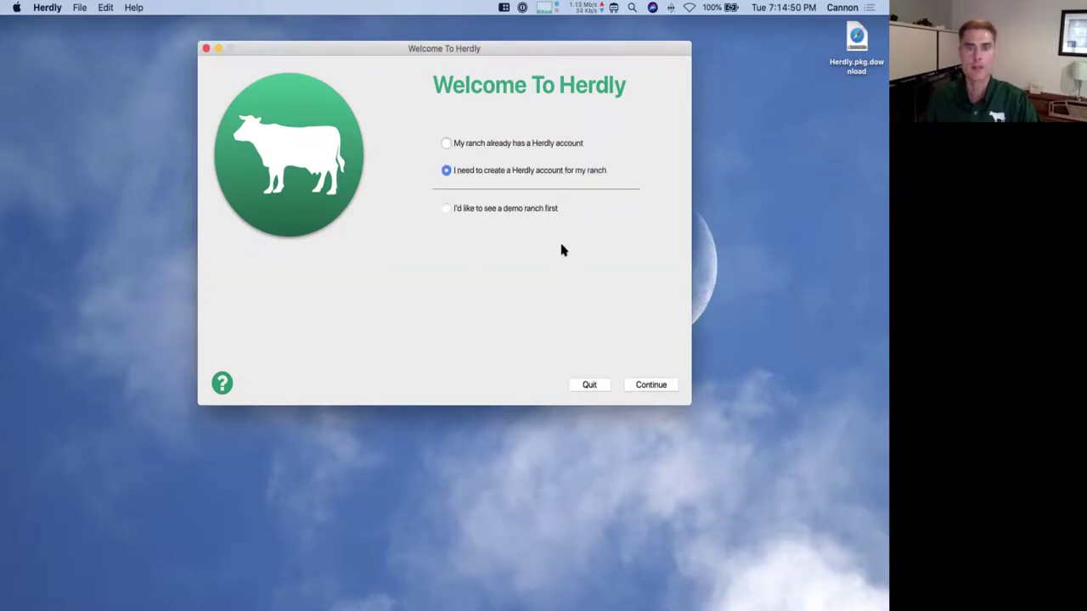
{"action": "left_click", "coordinate": [468, 211]}
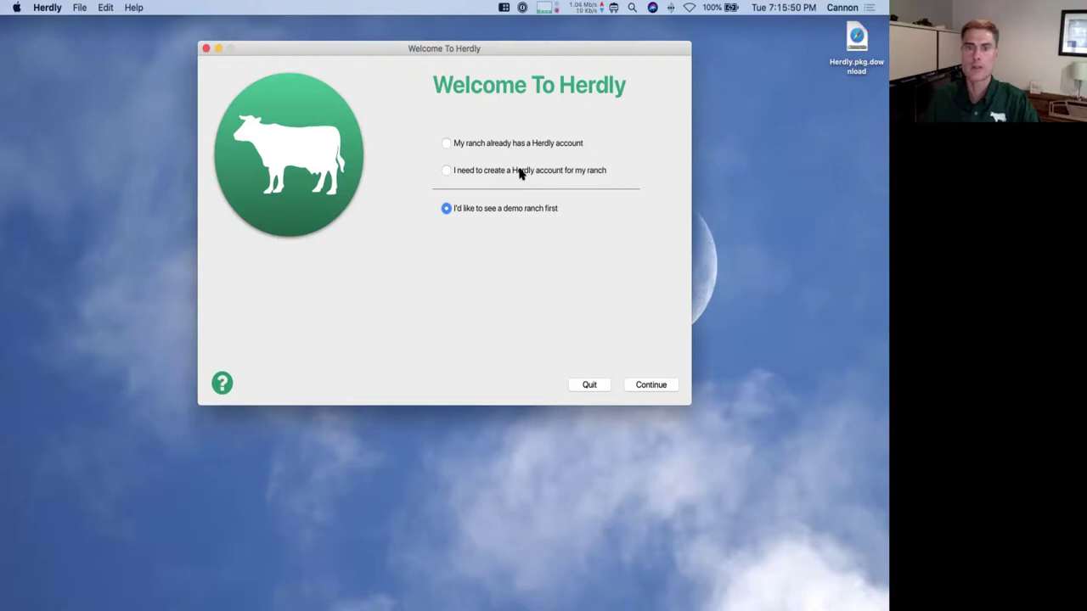
{"action": "left_click", "coordinate": [481, 172]}
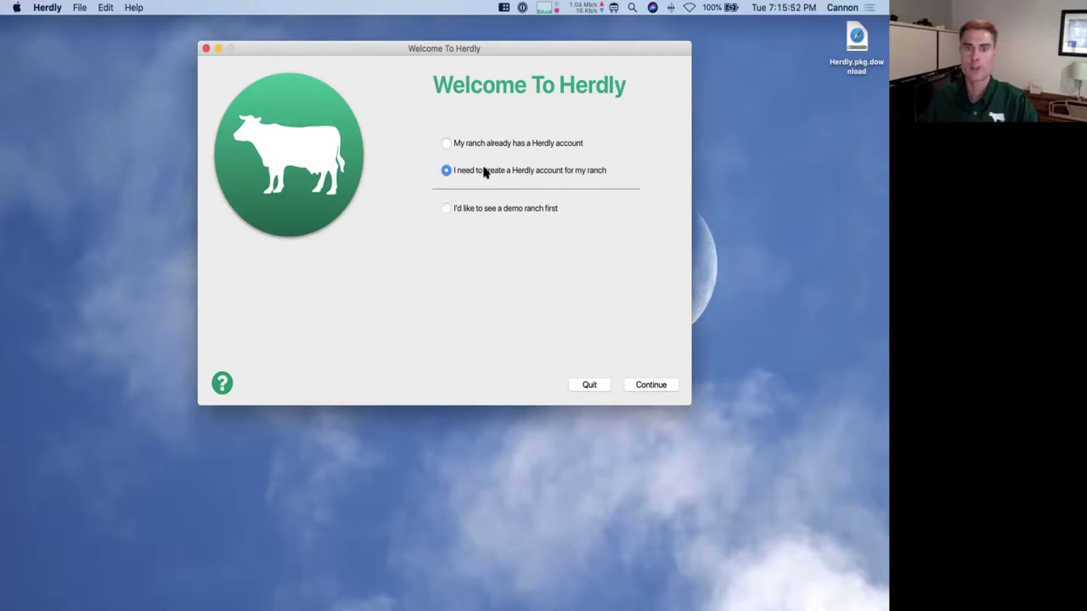
{"action": "left_click", "coordinate": [492, 145]}
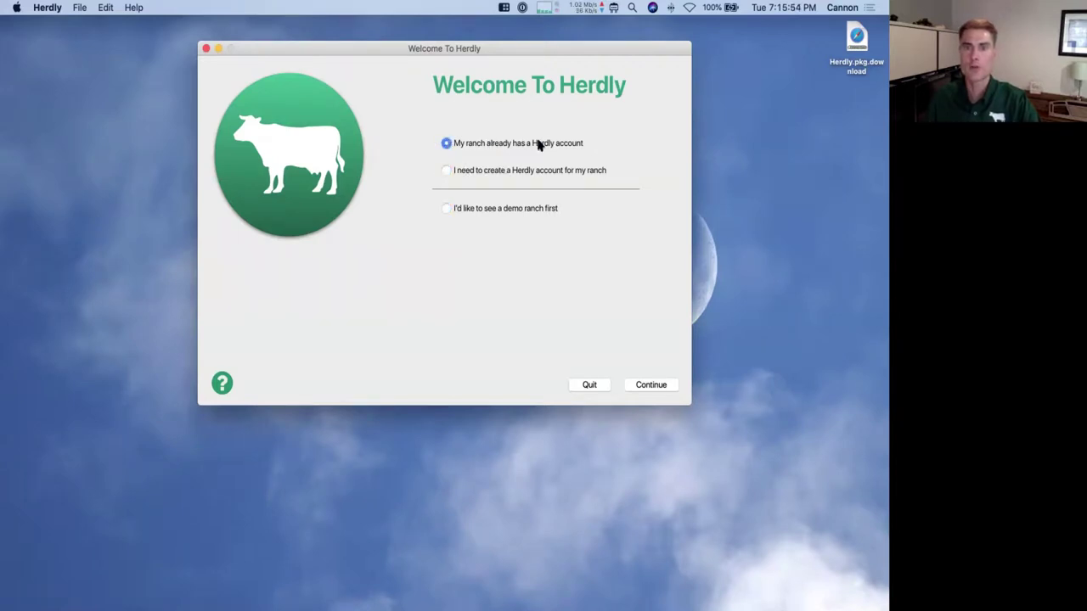
Sign in to the existing ranch by entering its ranch ID, the username and the account password
{"action": "left_click", "coordinate": [641, 387]}
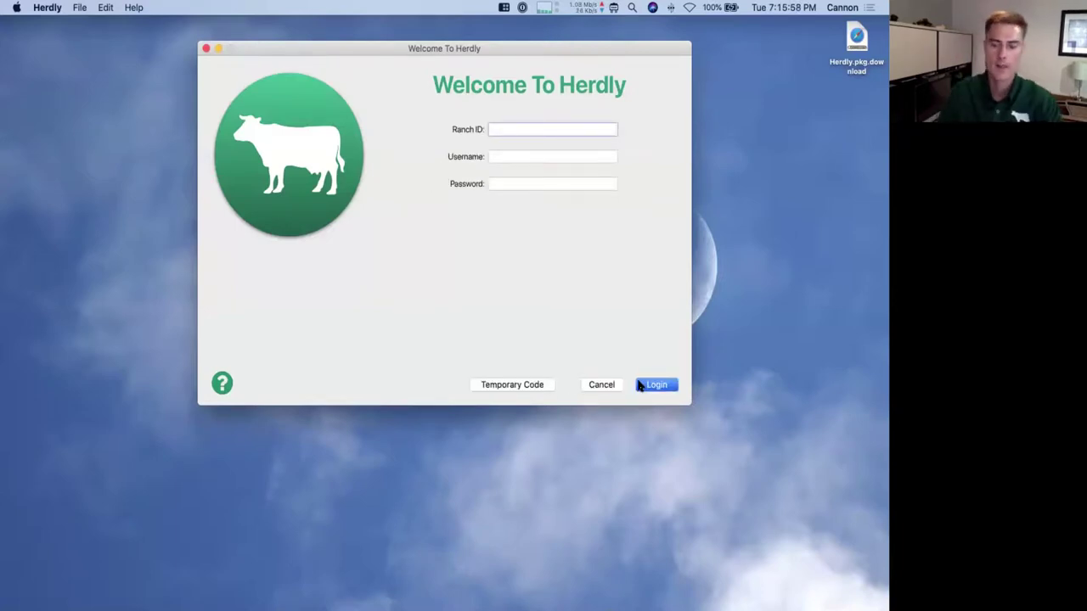
{"action": "type", "text": "1"}
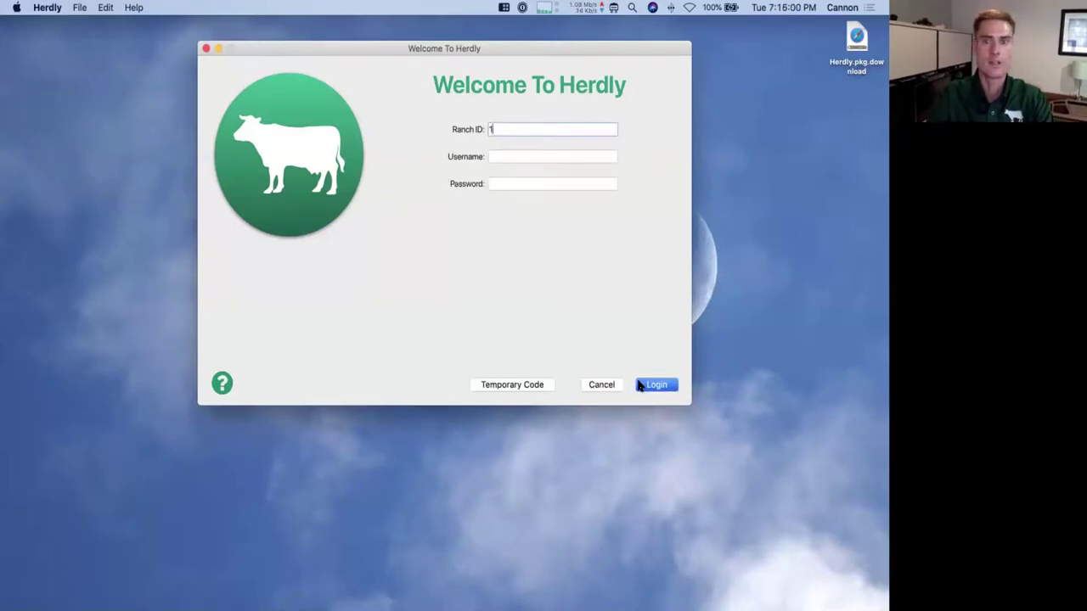
{"action": "type", "text": "001-11"}
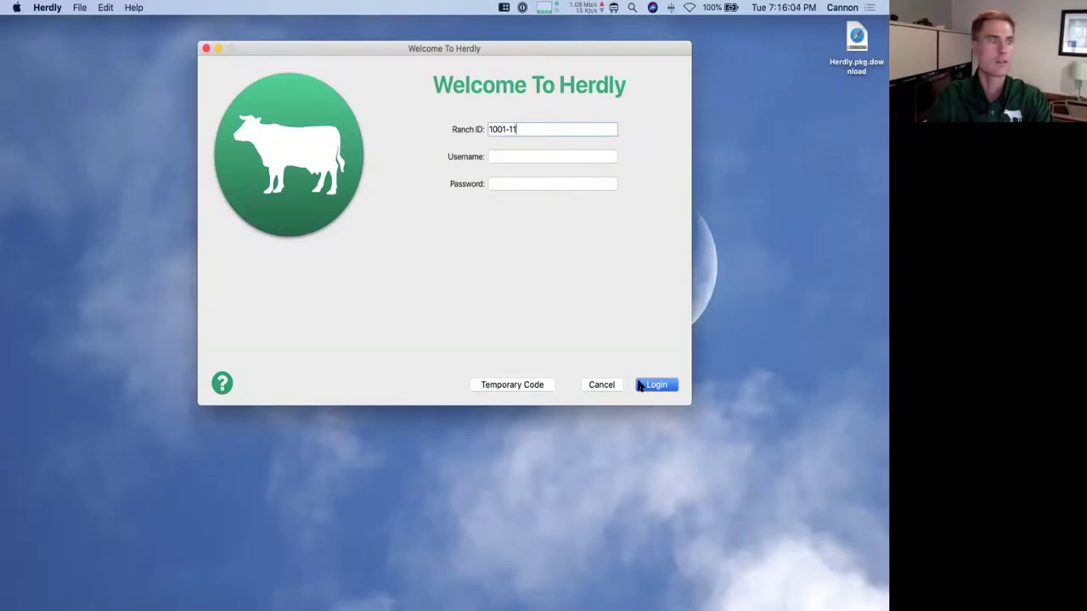
{"action": "key", "text": "BackSpace"}
{"action": "key", "text": "BackSpace"}
{"action": "key", "text": "BackSpace"}
{"action": "key", "text": "BackSpace"}
{"action": "type", "text": "2"}
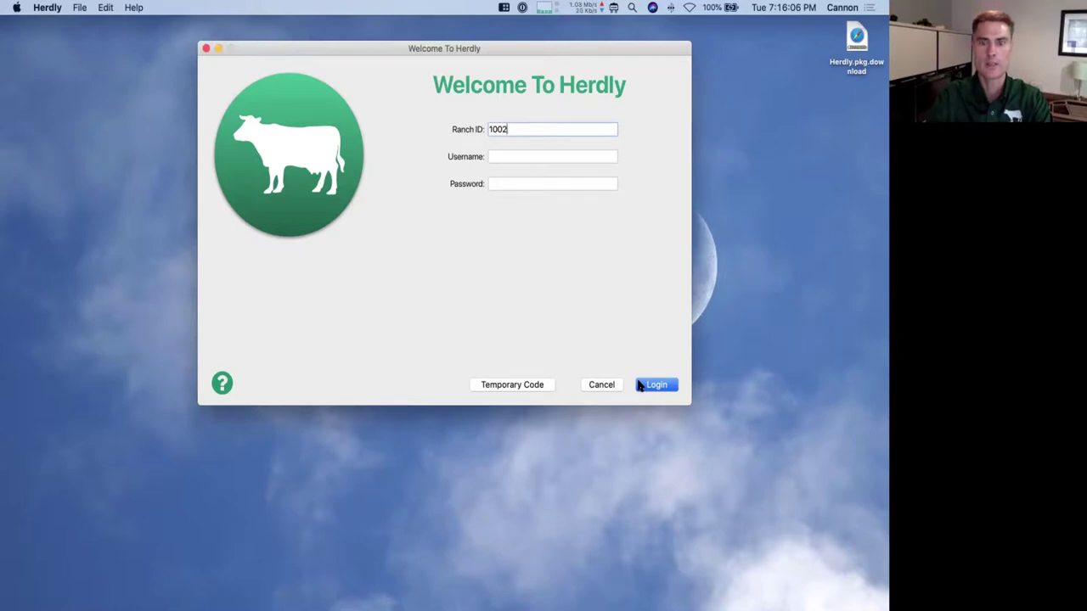
{"action": "type", "text": "-115"}
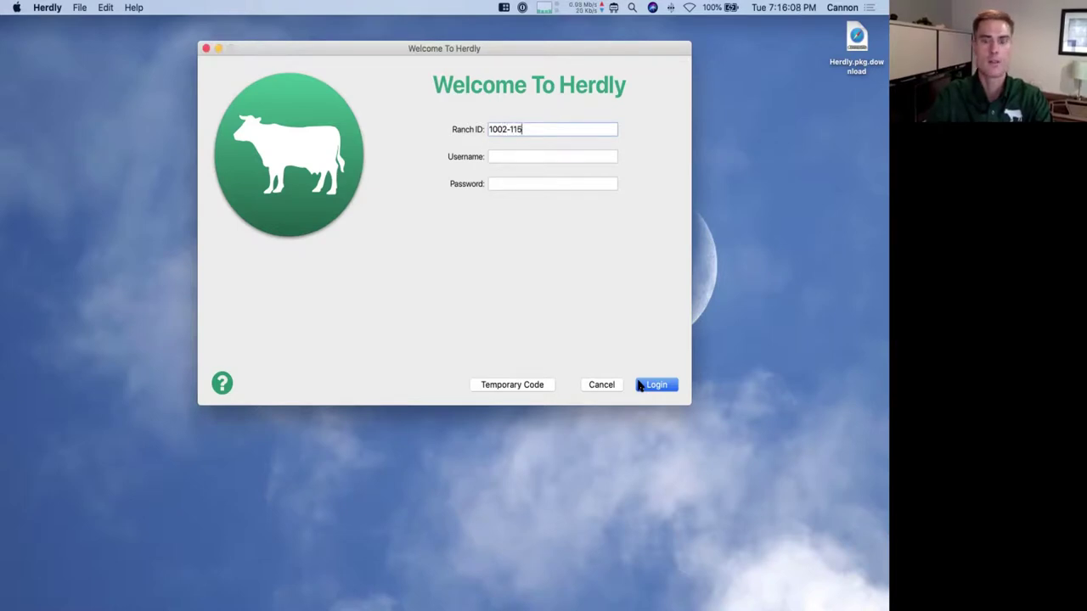
{"action": "key", "text": "Tab"}
{"action": "type", "text": "Cannon"}
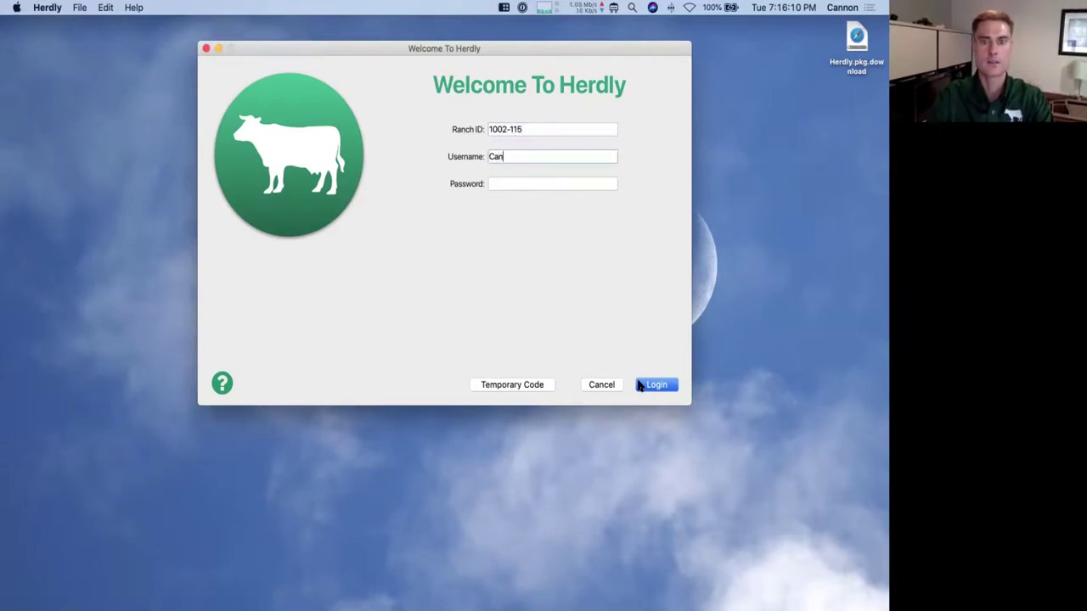
{"action": "key", "text": "Tab"}
{"action": "type", "text": "••••"}
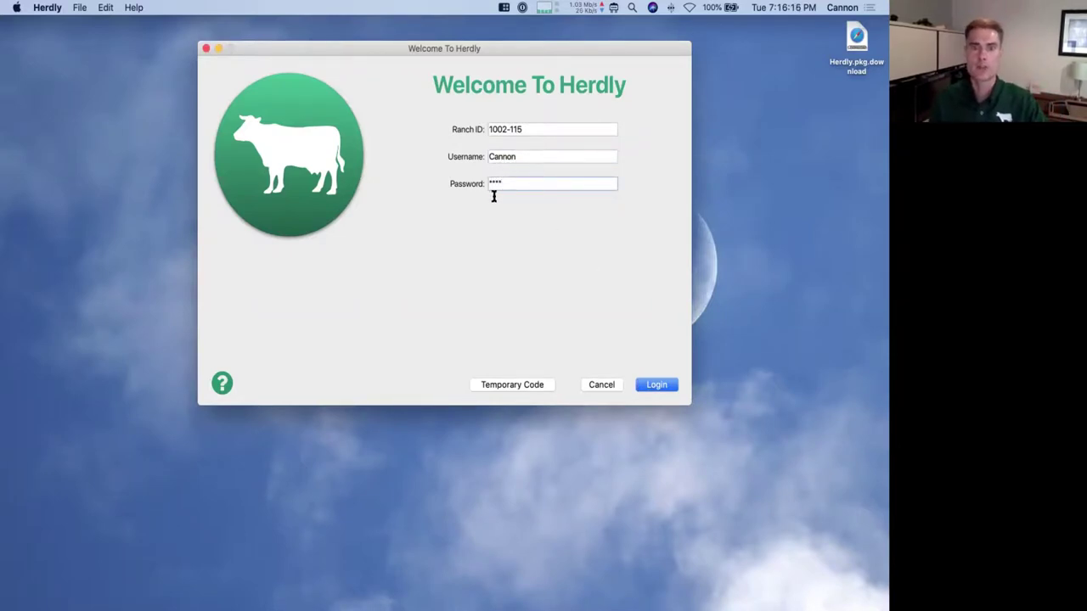
{"action": "left_click", "coordinate": [659, 386]}
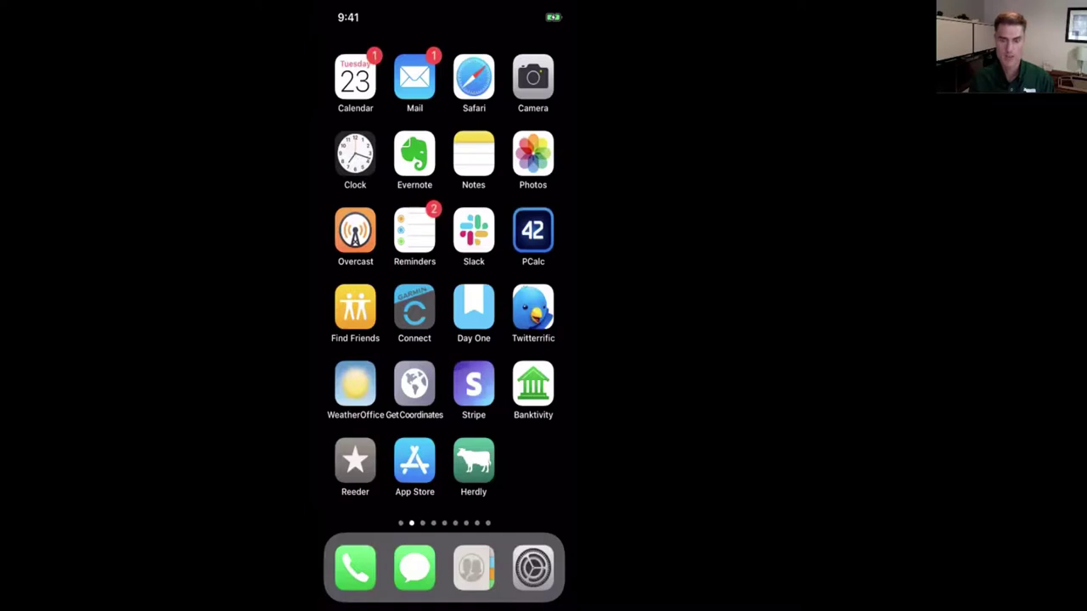
Search the App Store for 'Herdly' to show the Herdly app listing
{"action": "left_click", "coordinate": [415, 461]}
{"action": "left_click", "coordinate": [415, 461]}
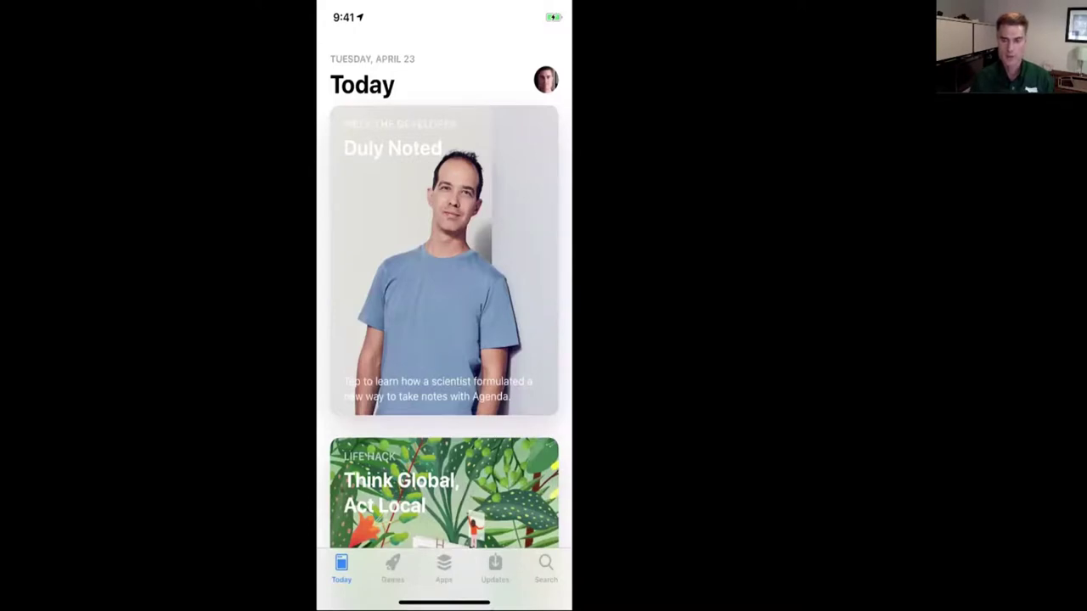
{"action": "left_click", "coordinate": [546, 568]}
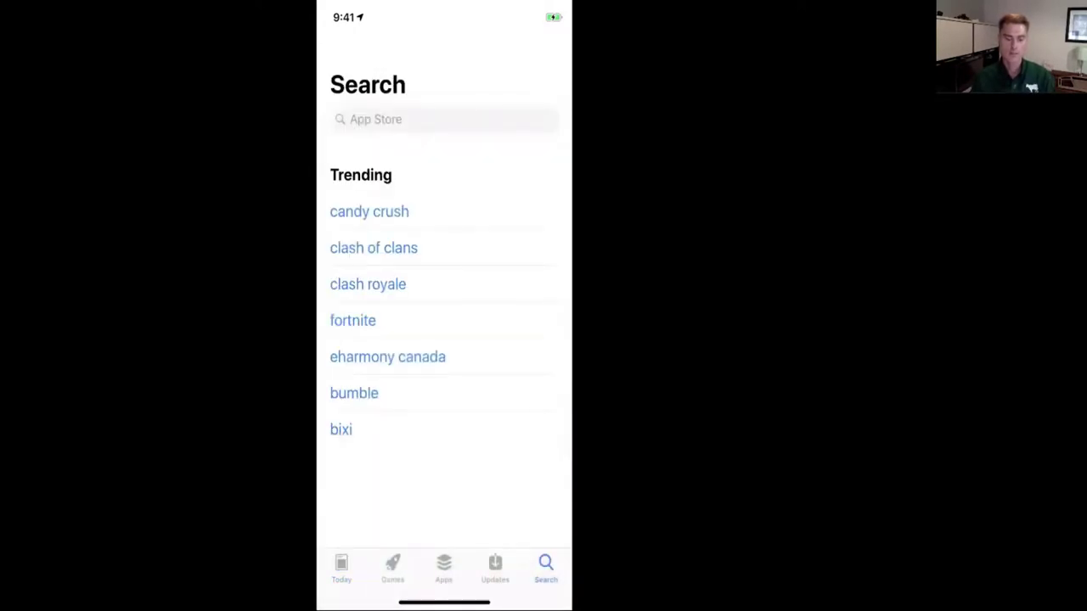
{"action": "left_click", "coordinate": [443, 119]}
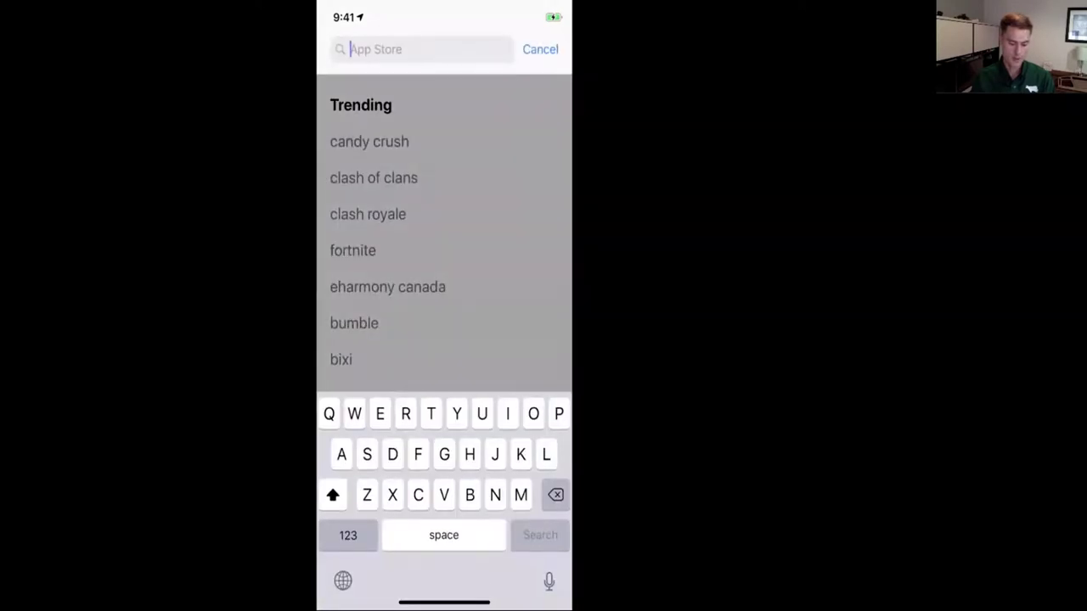
{"action": "type", "text": "Herd"}
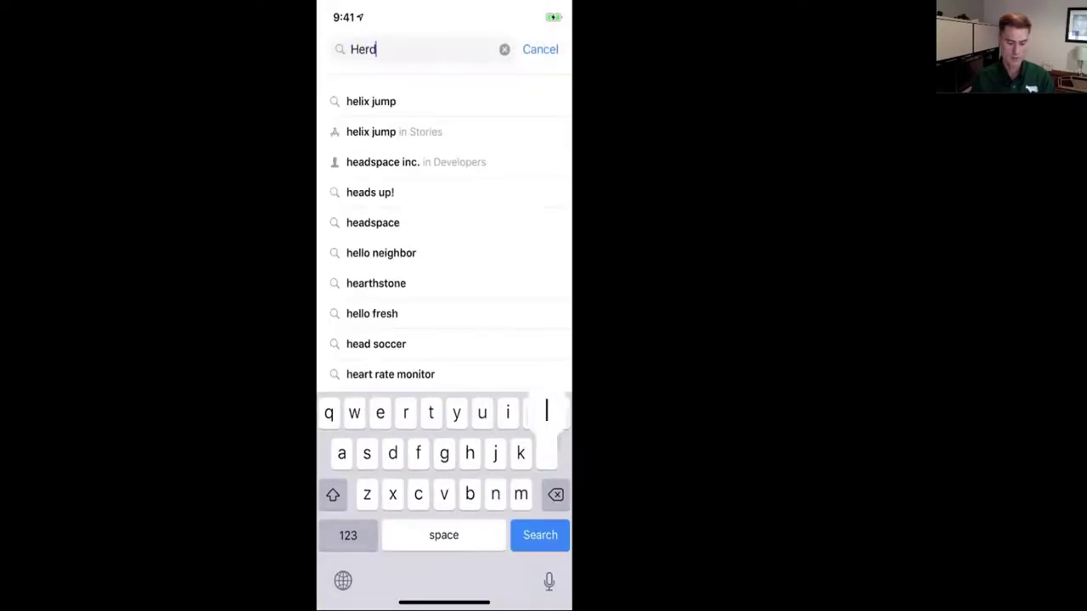
{"action": "type", "text": "ly"}
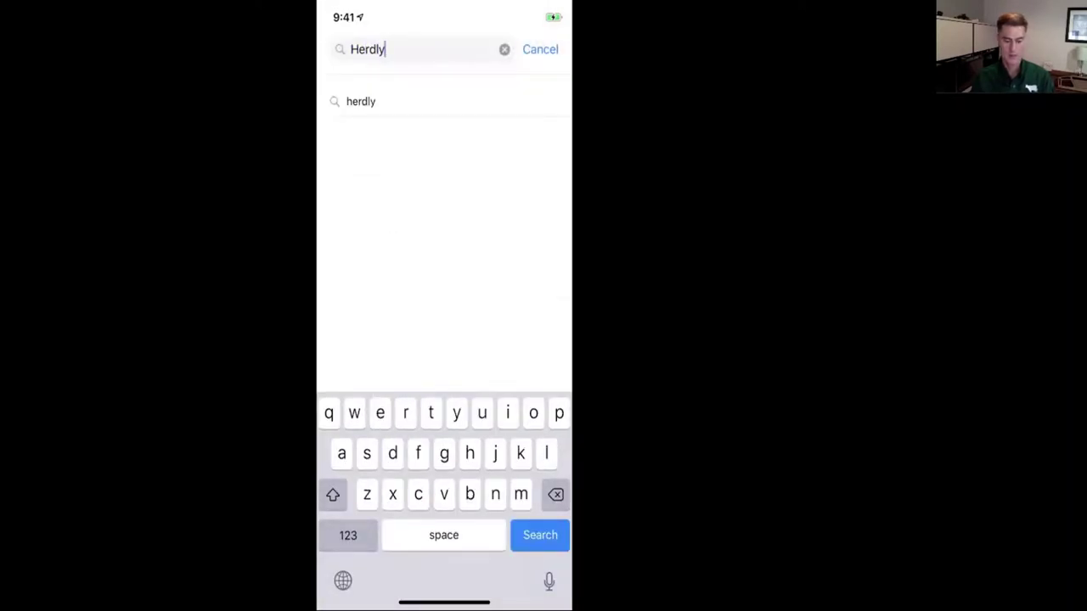
{"action": "left_click", "coordinate": [361, 102]}
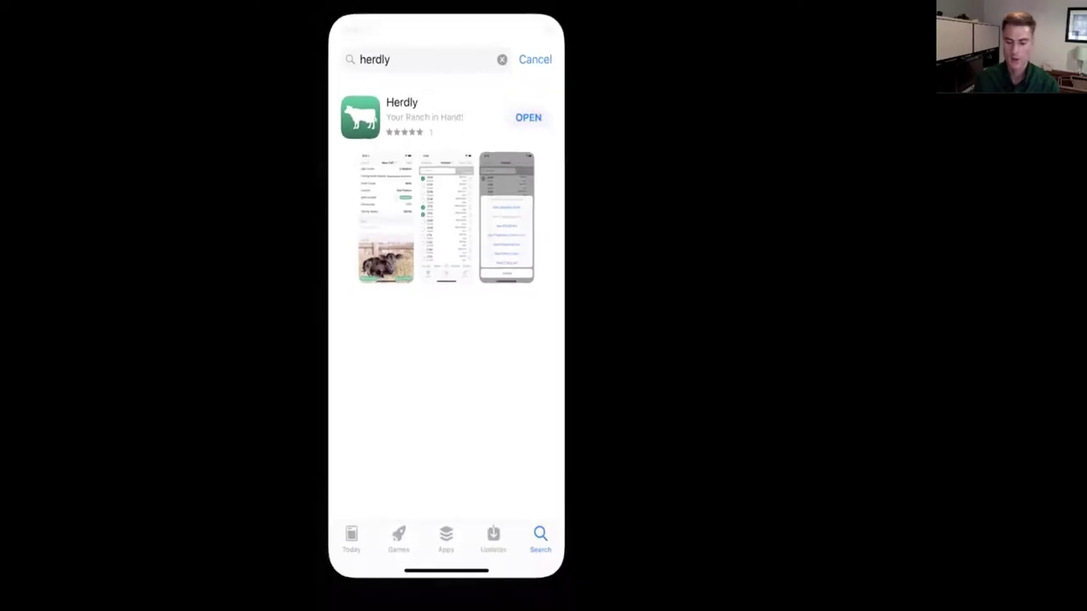
Return to the home screen and launch the Herdly app
{"action": "left_click_drag", "start_coordinate": [444, 603], "coordinate": [444, 357]}
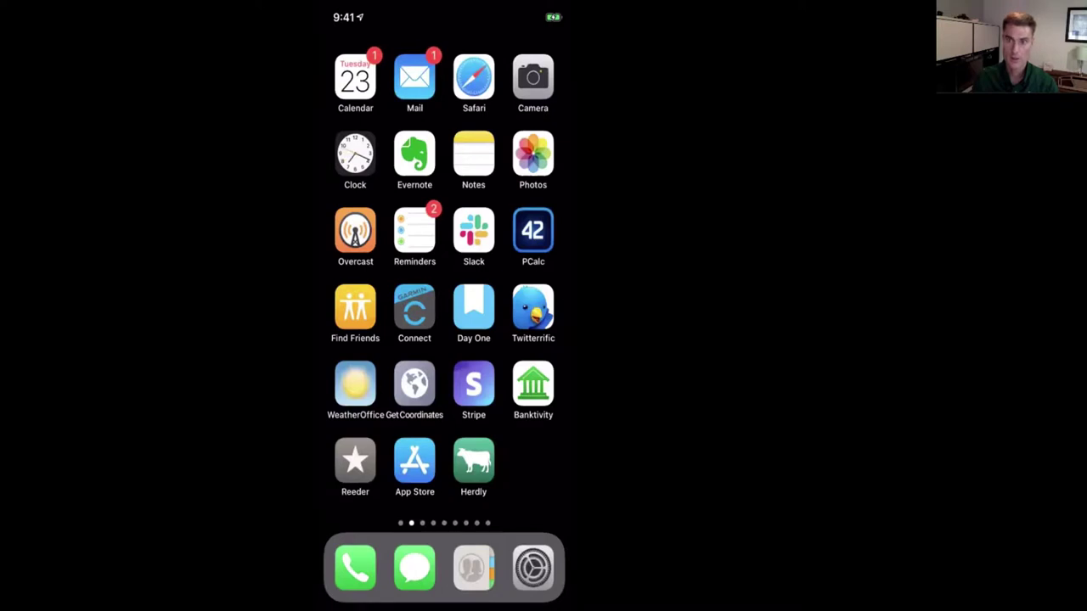
{"action": "left_click", "coordinate": [474, 461]}
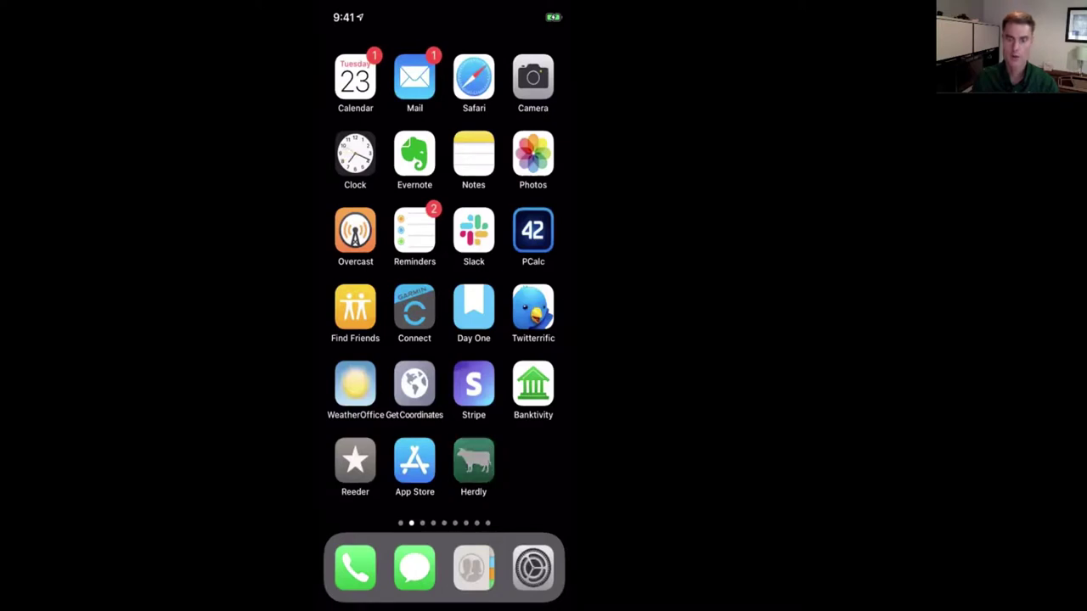
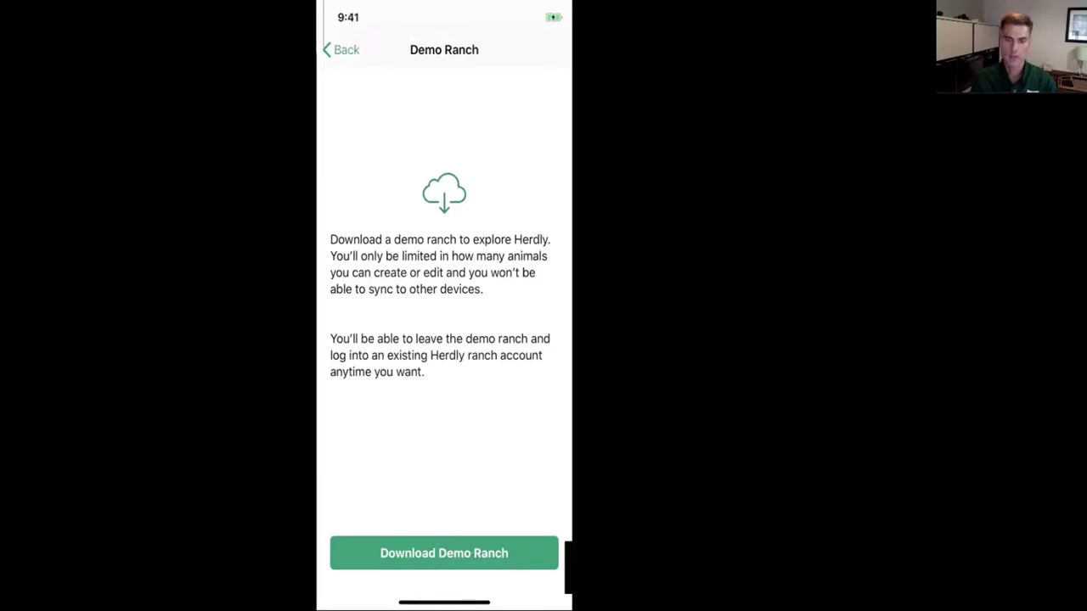
Download the demo ranch to see its limits of 10 animals created and 10 edited
{"action": "left_click", "coordinate": [444, 553]}
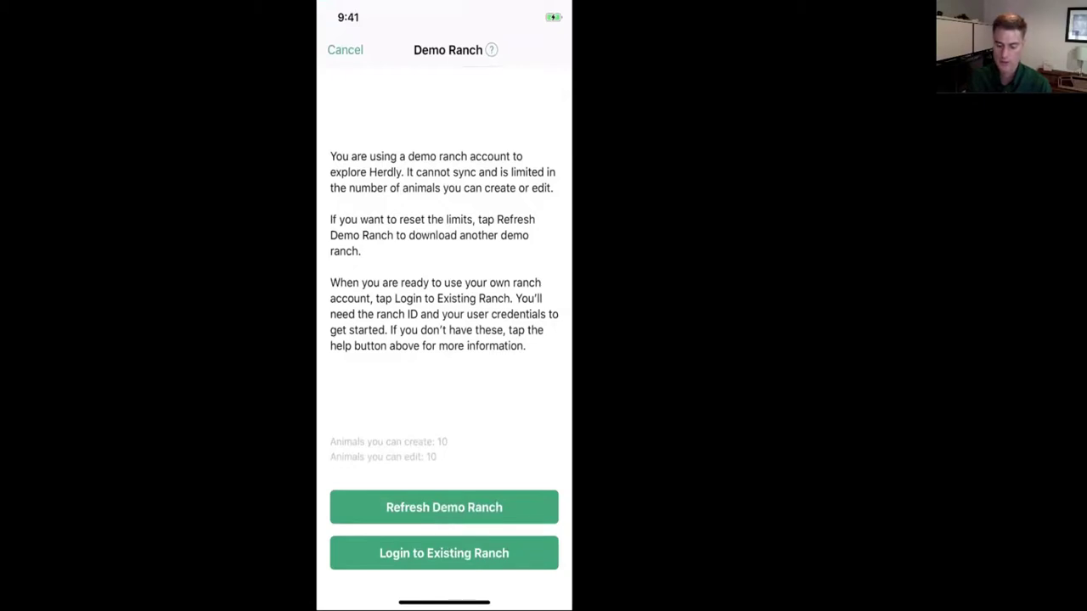
Choose Login to Existing Ranch and enter the ranch ID, user name and account password
{"action": "left_click", "coordinate": [444, 553]}
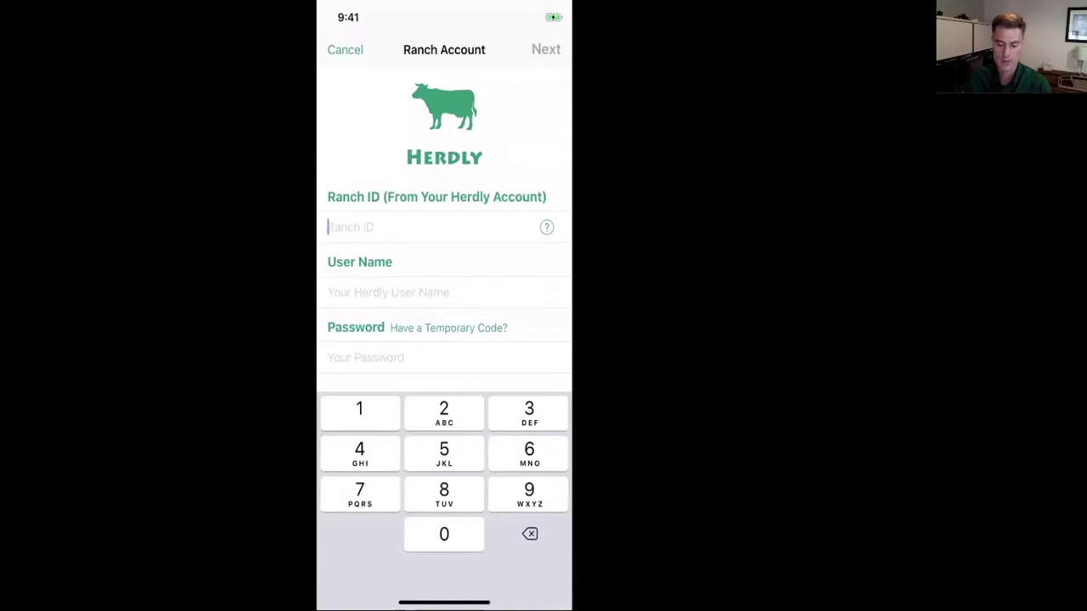
{"action": "type", "text": "100"}
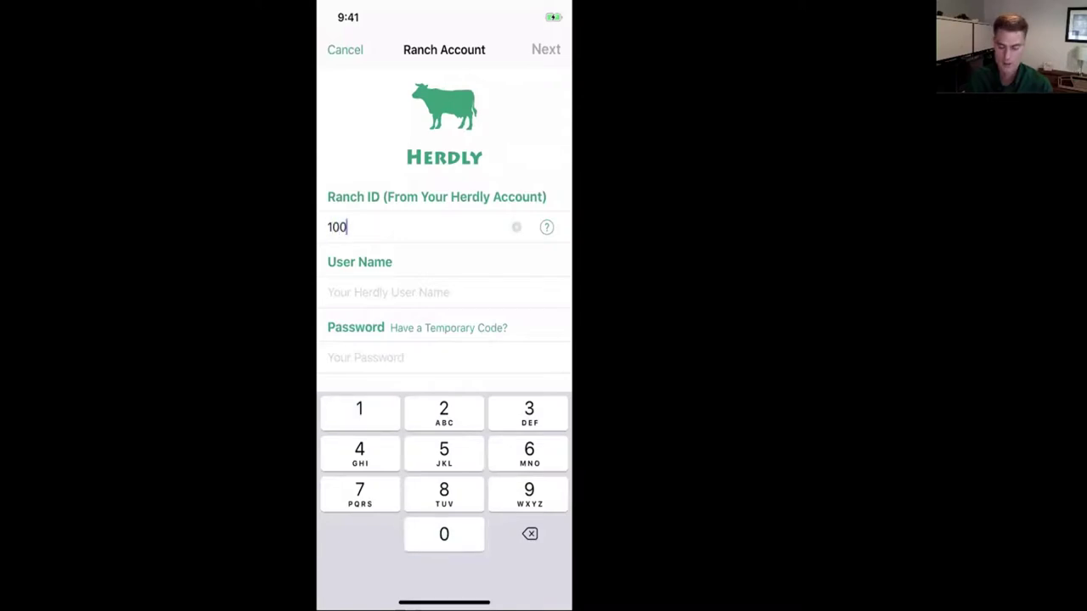
{"action": "type", "text": "2115"}
{"action": "left_click", "coordinate": [388, 292]}
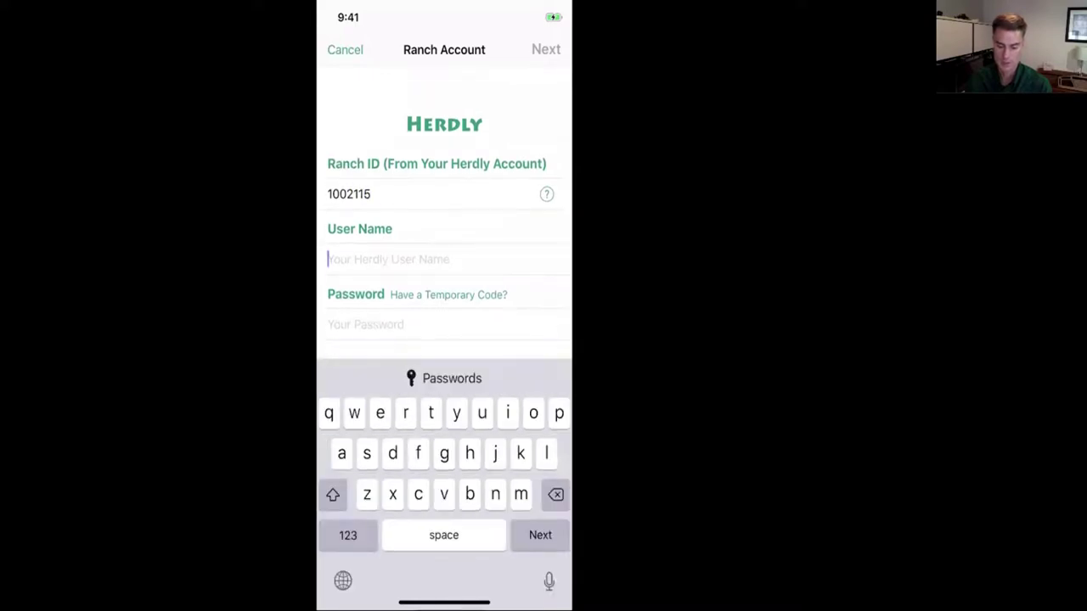
{"action": "type", "text": "cannon"}
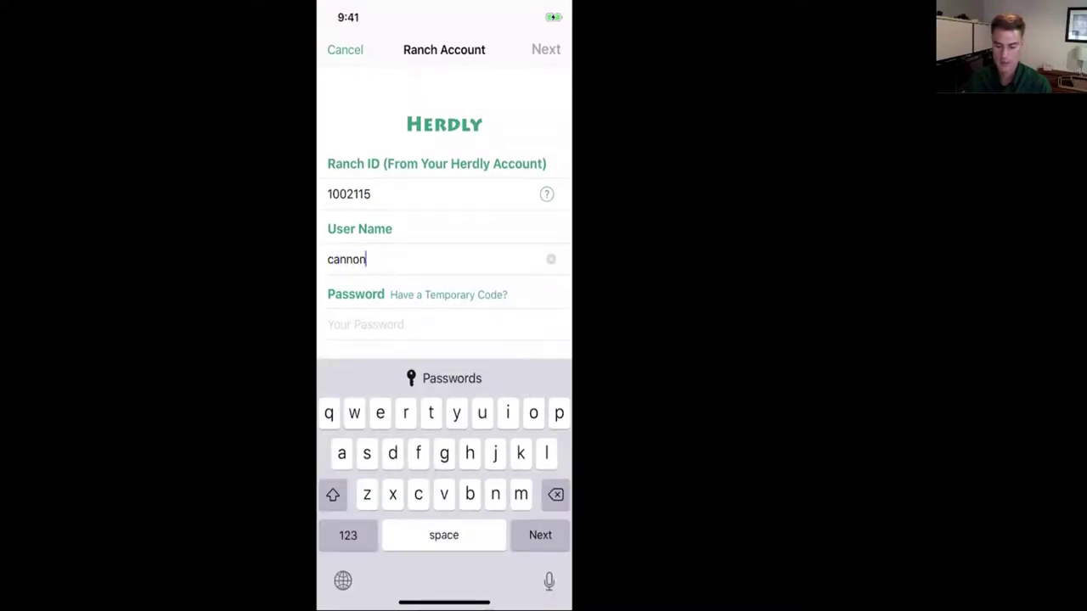
{"action": "key", "text": "Return"}
{"action": "type", "text": "***"}
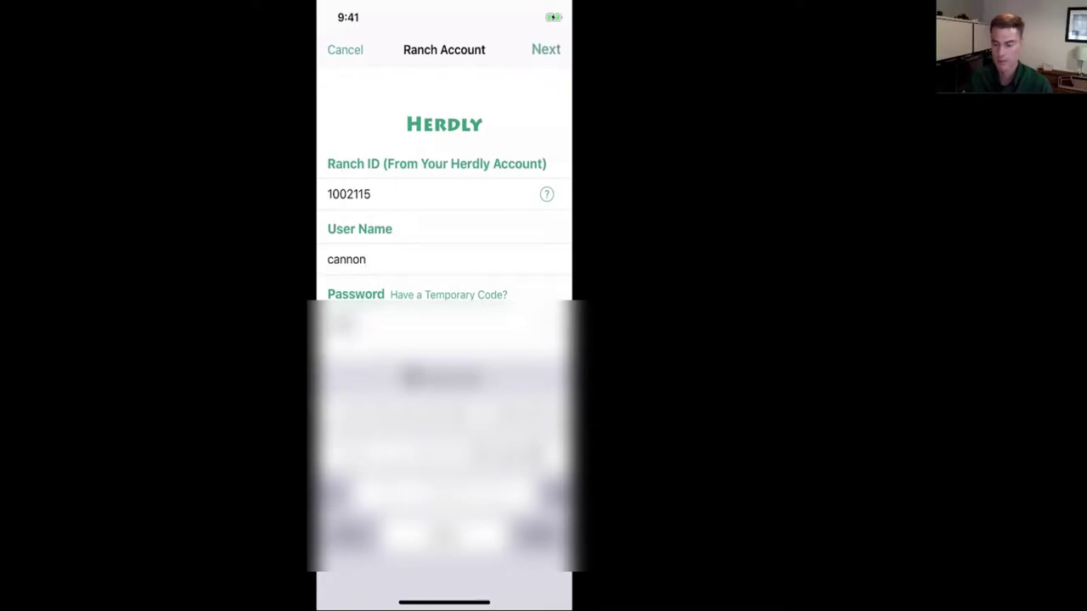
{"action": "type", "text": "*"}
Submit the login and reach the Dashboard showing 145 current animals
{"action": "key", "text": "Return"}
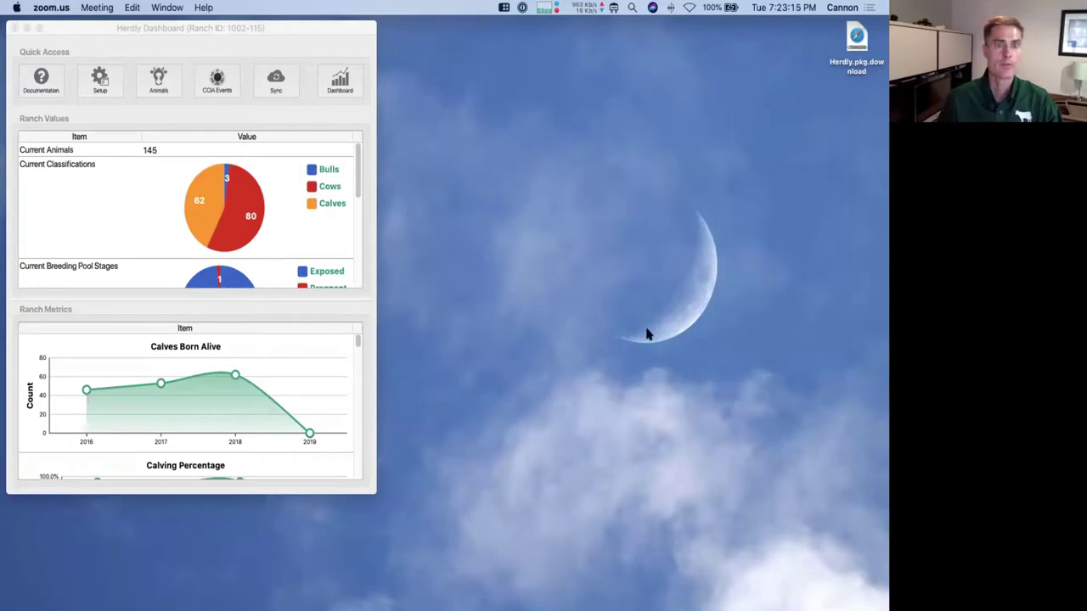
Open the Animal List from Animals Quick Access and move it right of the dashboard
{"action": "left_click", "coordinate": [228, 36]}
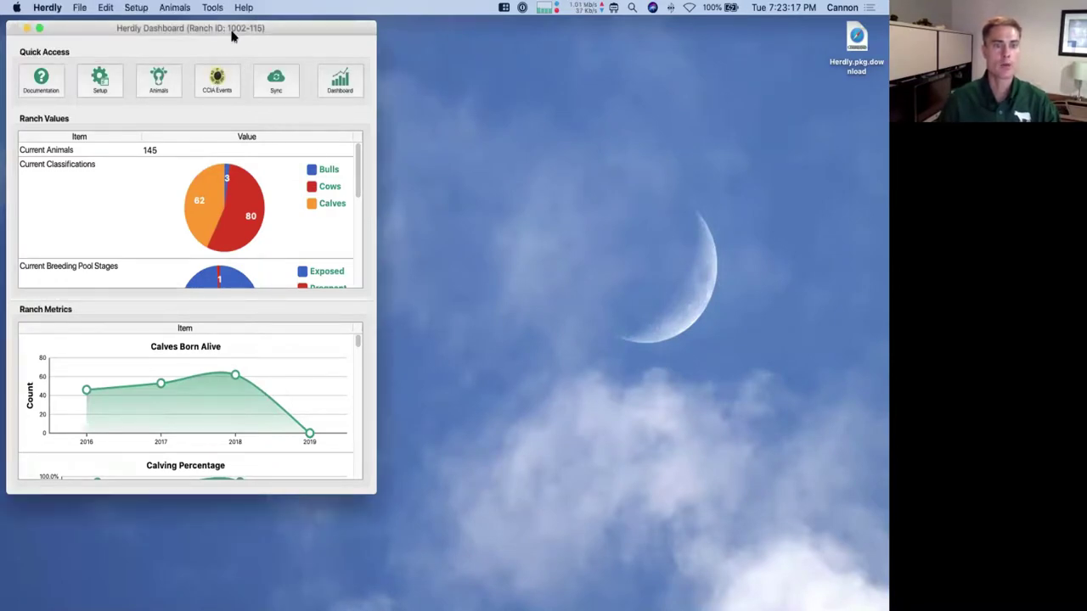
{"action": "left_click", "coordinate": [153, 82]}
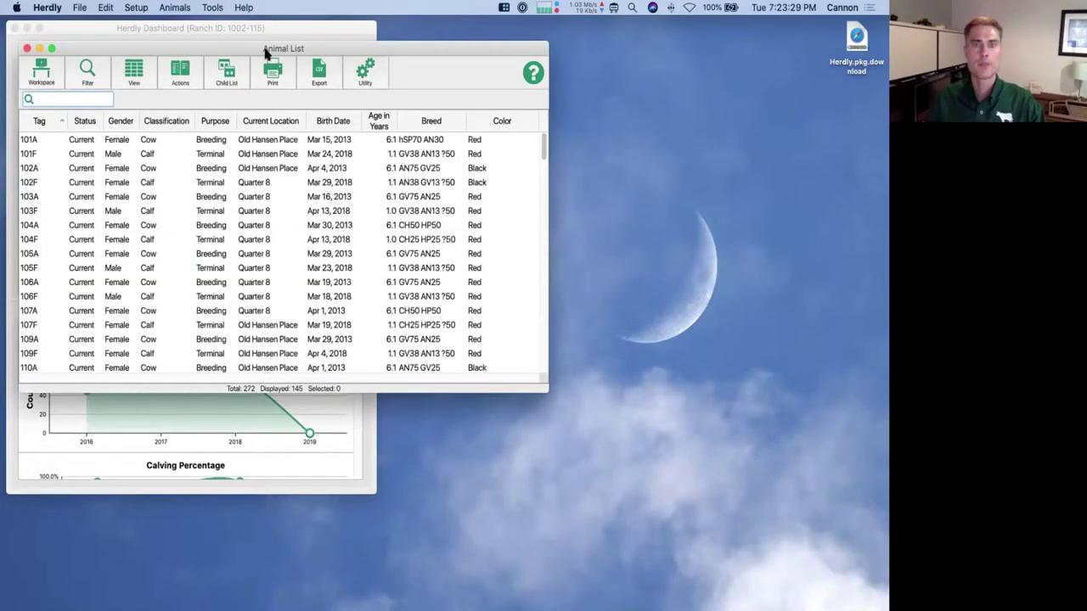
{"action": "left_click_drag", "start_coordinate": [266, 52], "coordinate": [360, 56]}
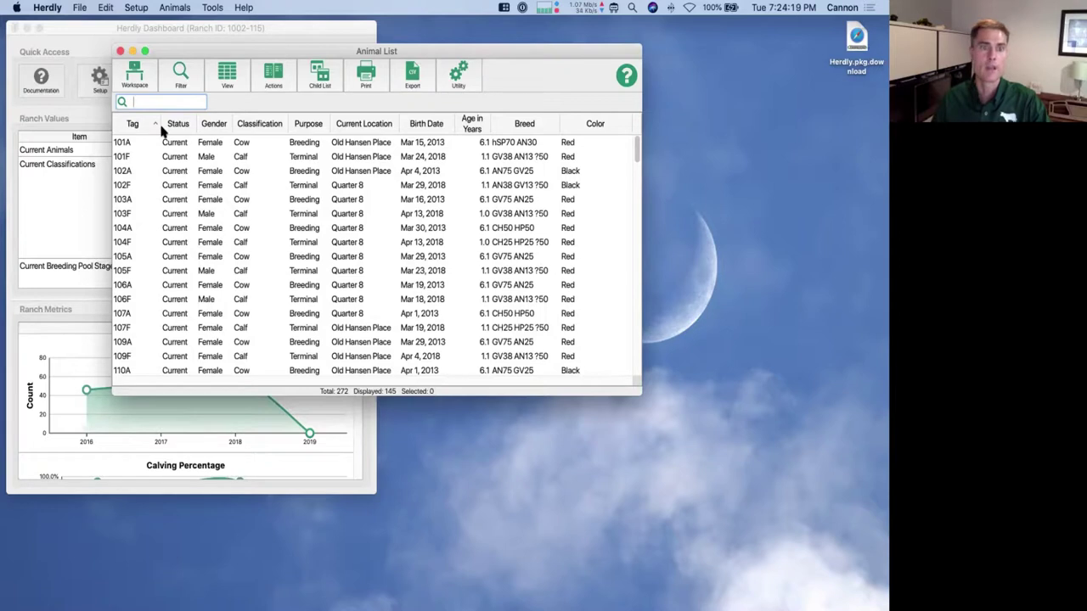
{"action": "left_click", "coordinate": [141, 101]}
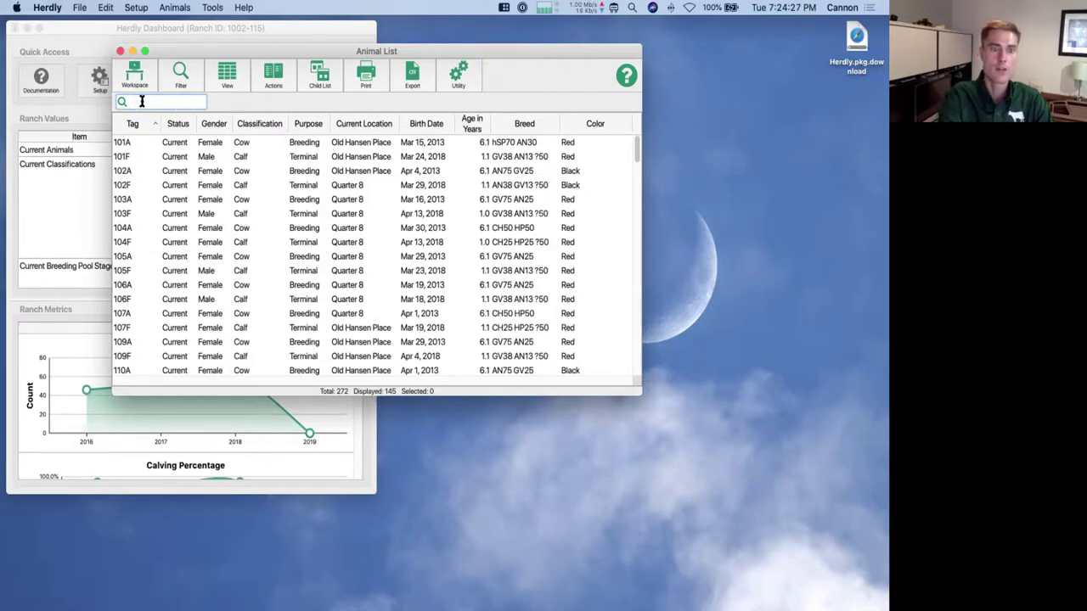
{"action": "type", "text": "11"}
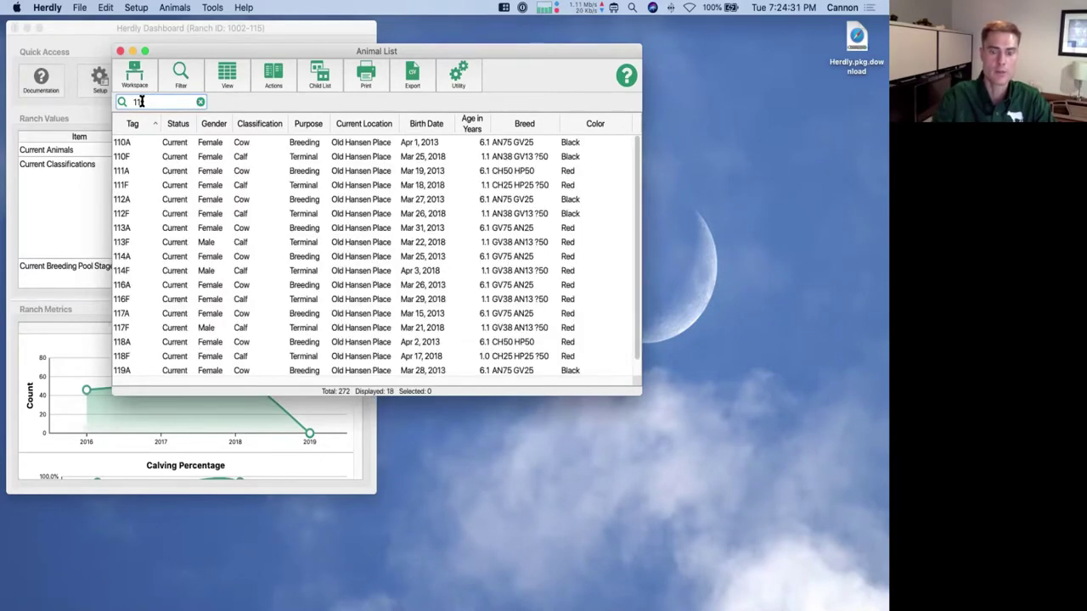
{"action": "type", "text": "8"}
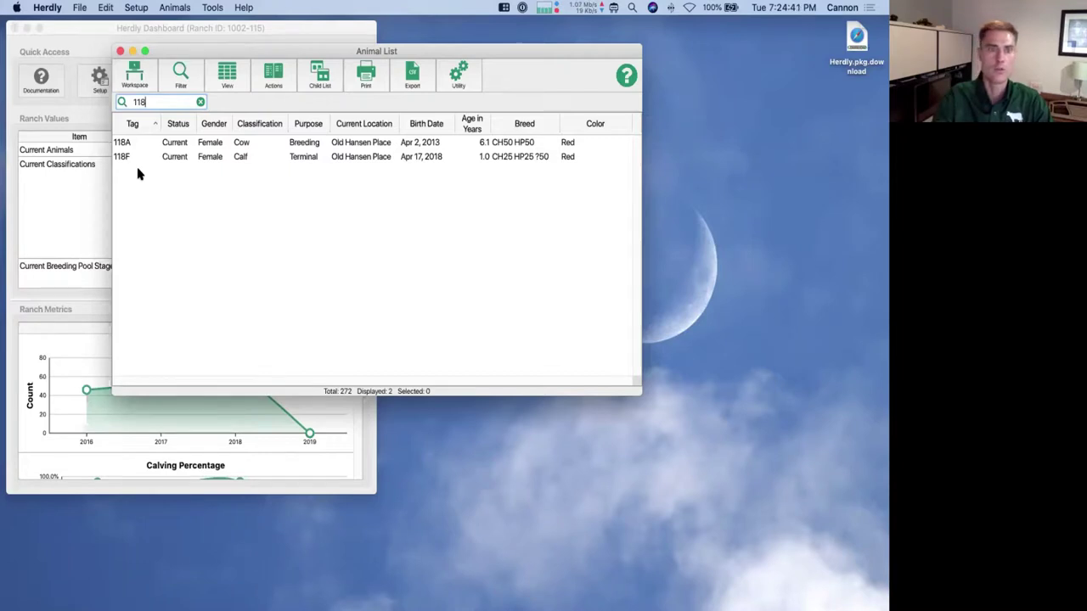
{"action": "key", "text": "BackSpace"}
{"action": "key", "text": "BackSpace"}
{"action": "key", "text": "BackSpace"}
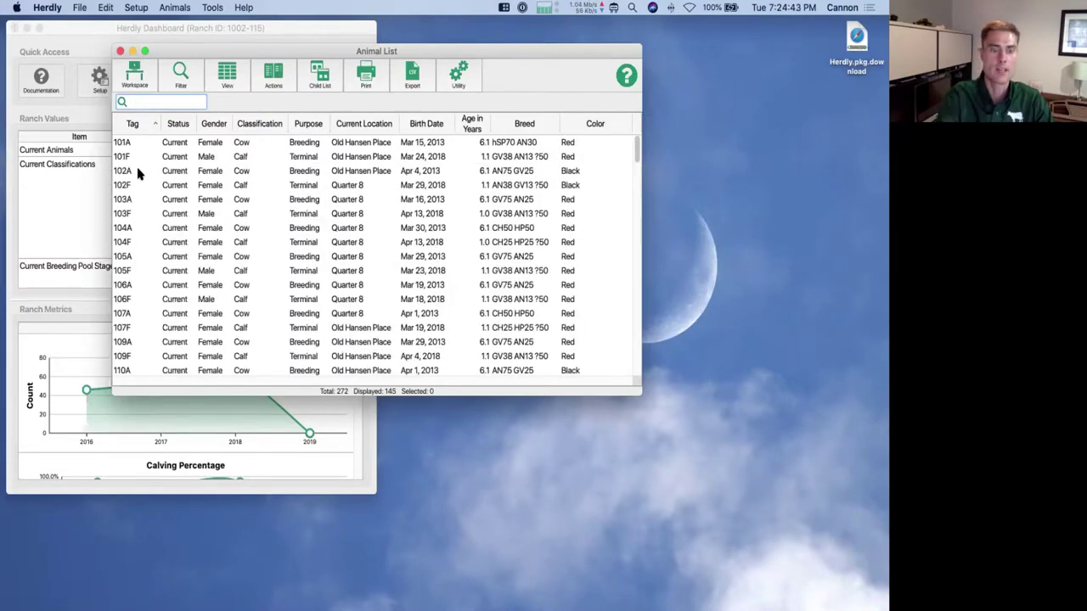
{"action": "type", "text": "a"}
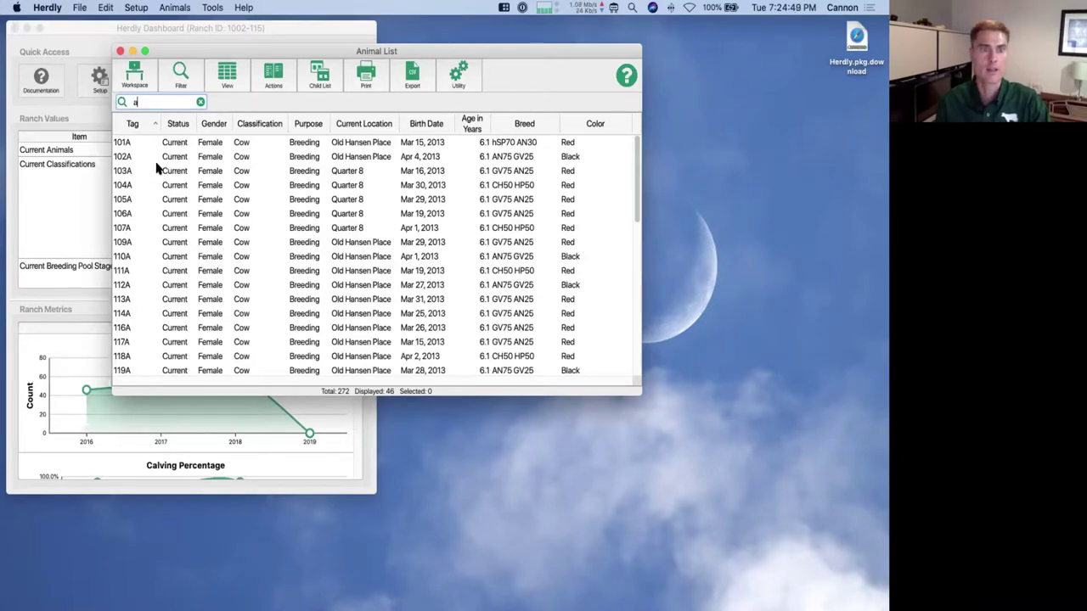
{"action": "key", "text": "BackSpace"}
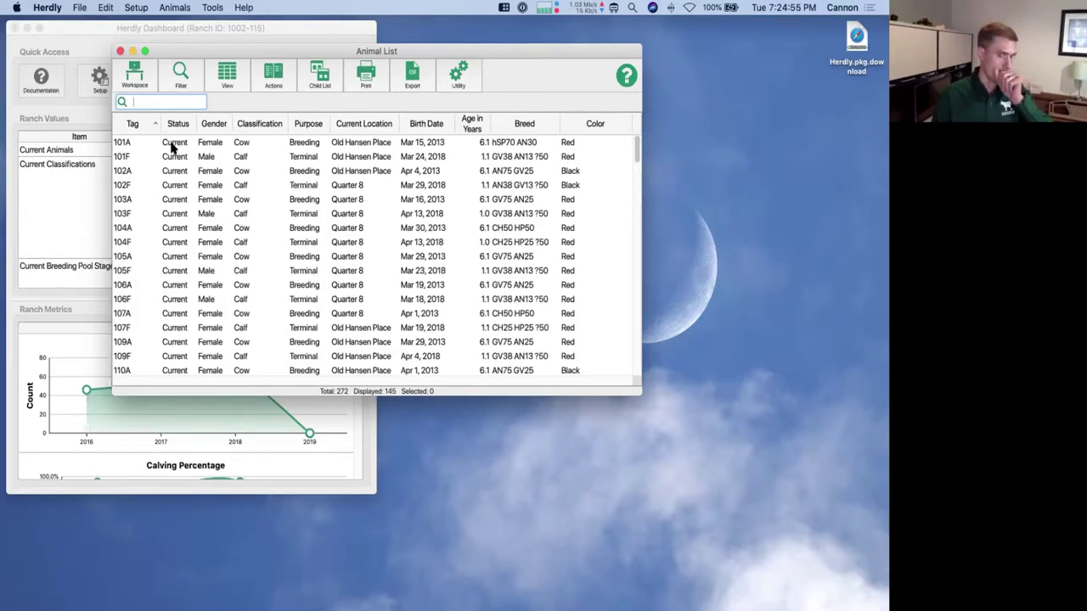
Filter the Animal List to Current Location Old Hansen Place, showing 128 animals
{"action": "left_click", "coordinate": [188, 76]}
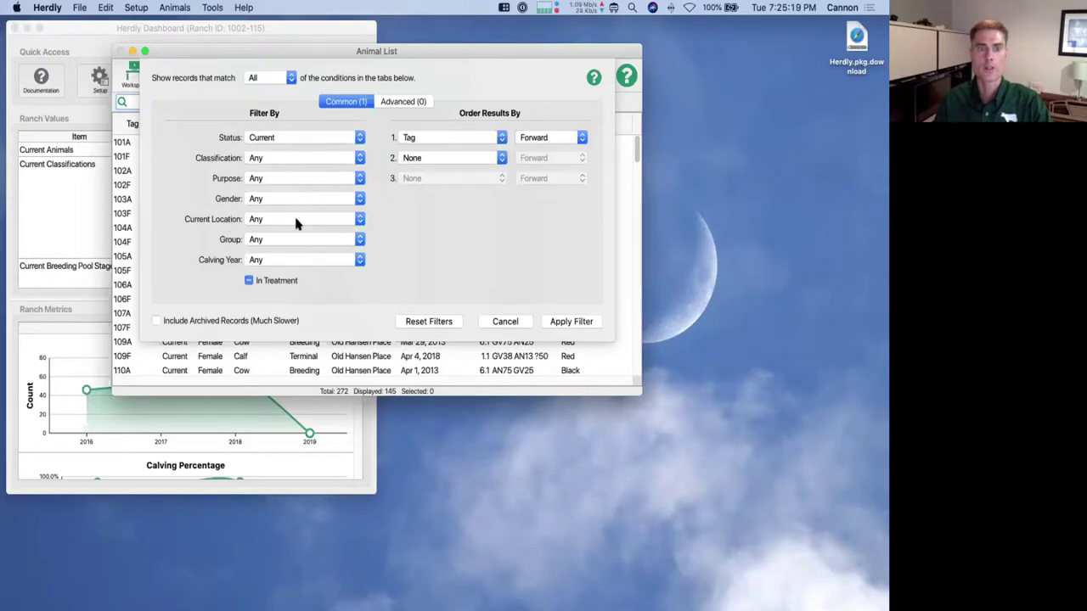
{"action": "left_click", "coordinate": [355, 220]}
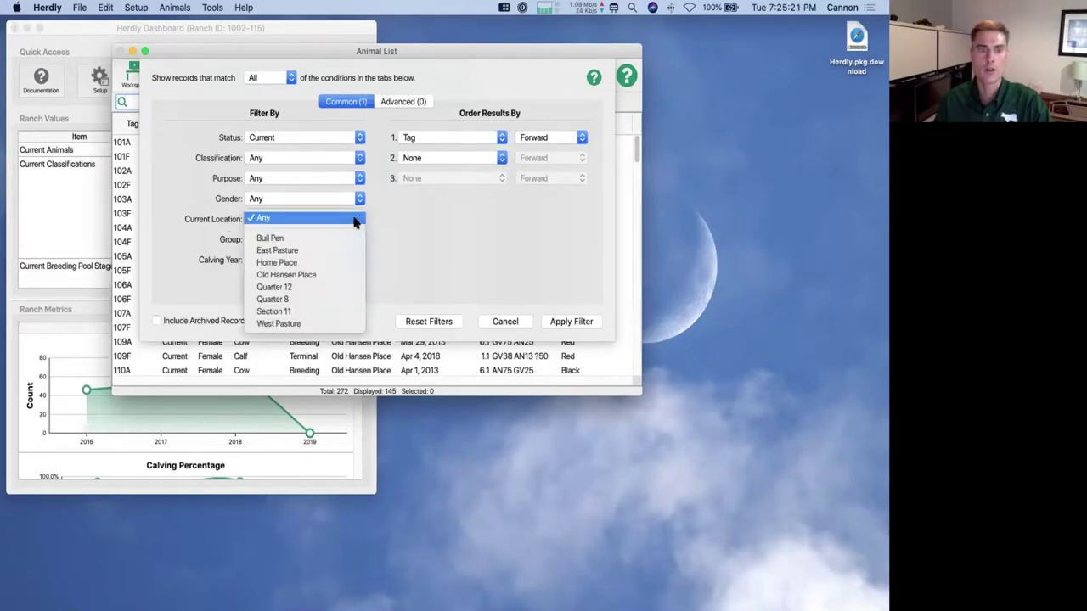
{"action": "left_click", "coordinate": [320, 277]}
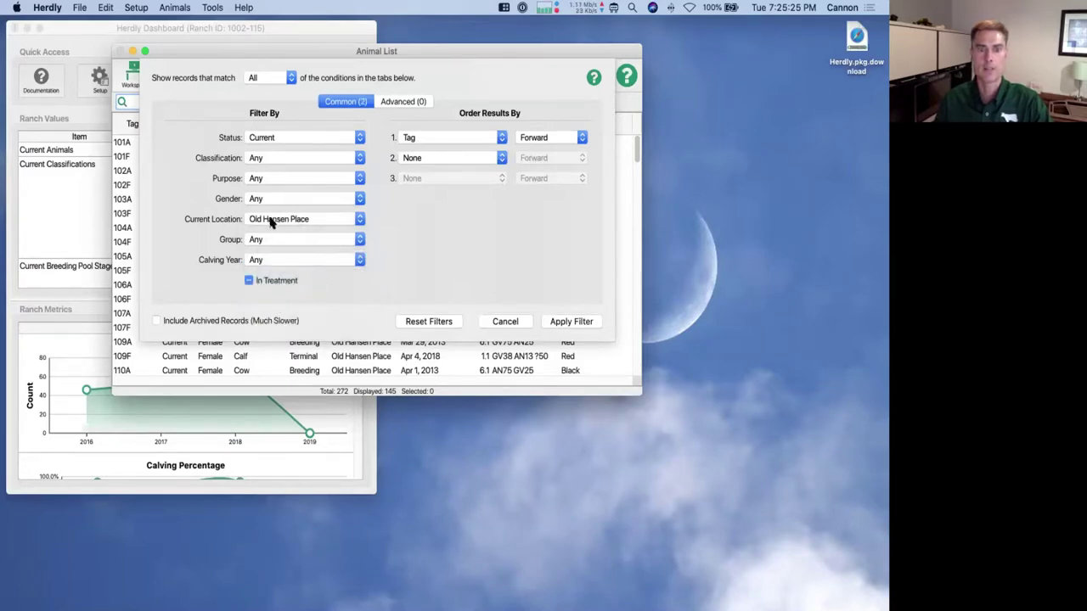
{"action": "left_click", "coordinate": [567, 324]}
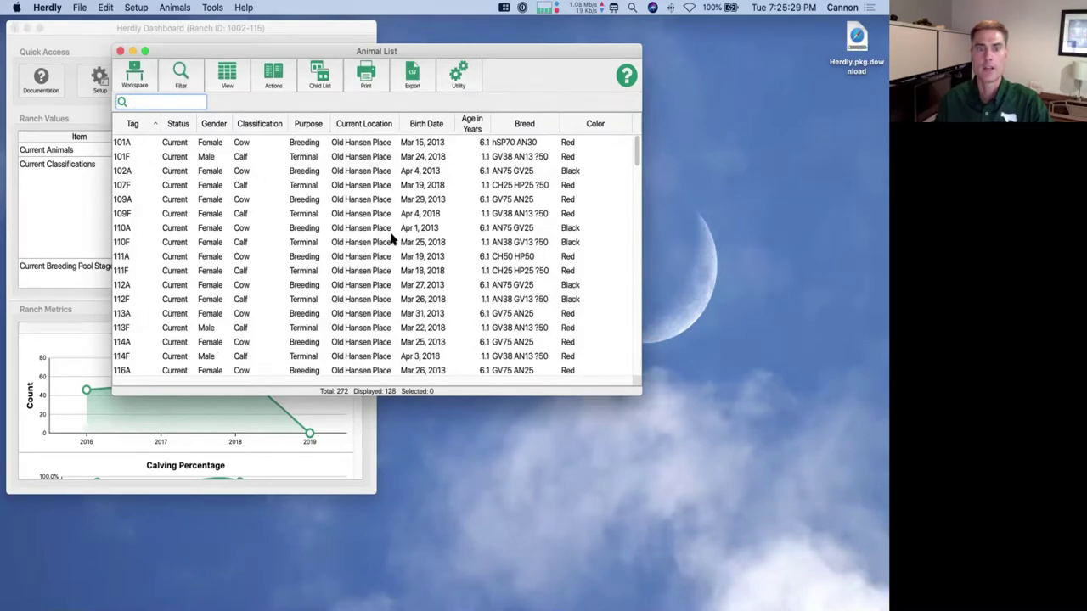
Add a Classification filter of Calf, narrowing the list to 55 current calves
{"action": "left_click", "coordinate": [180, 77]}
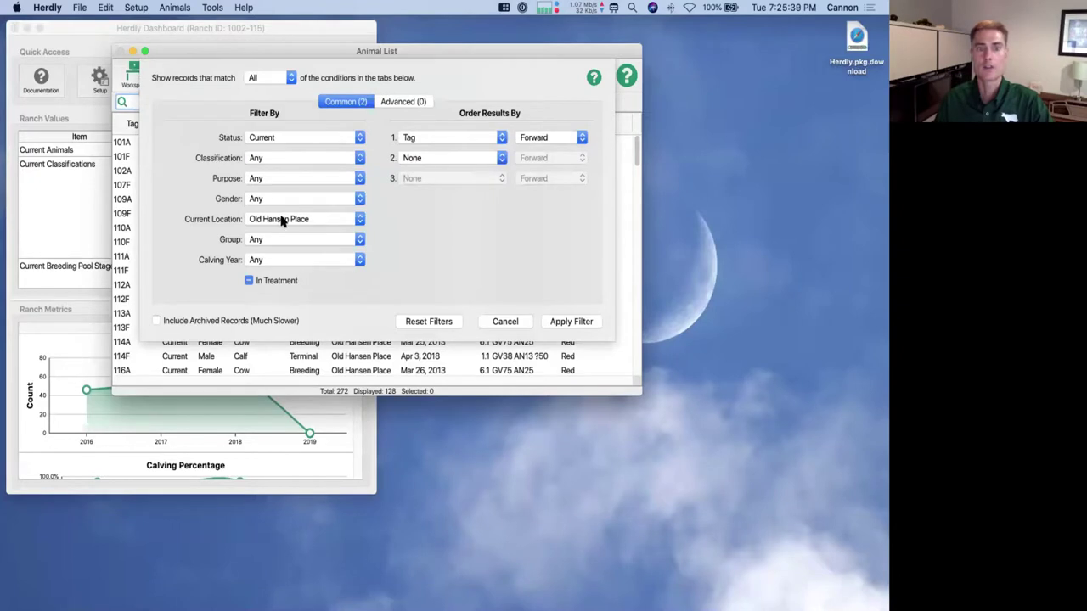
{"action": "left_click", "coordinate": [266, 160]}
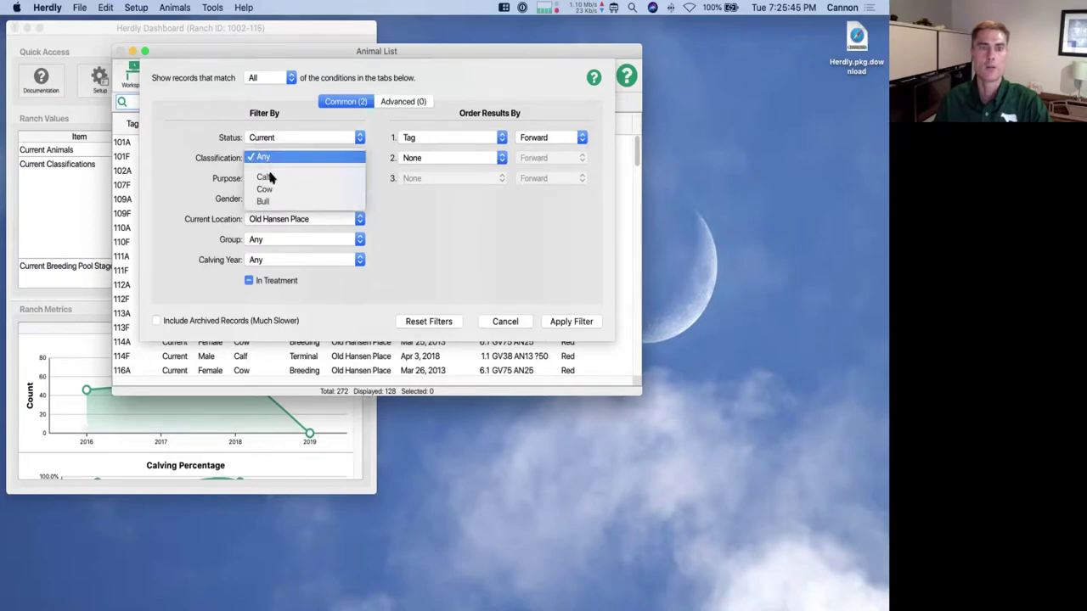
{"action": "left_click", "coordinate": [272, 179]}
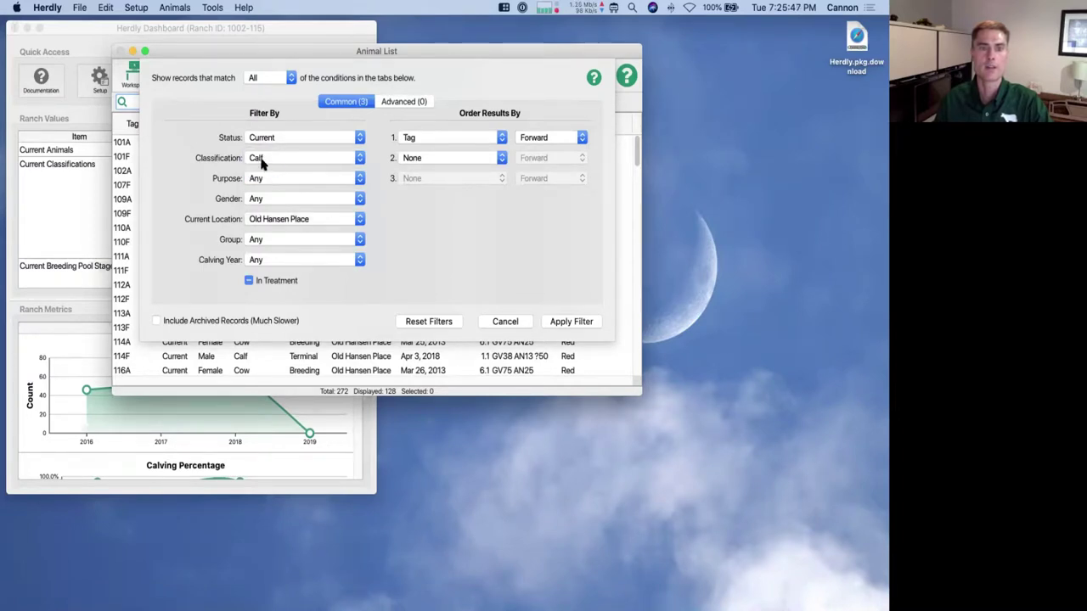
{"action": "left_click", "coordinate": [565, 322]}
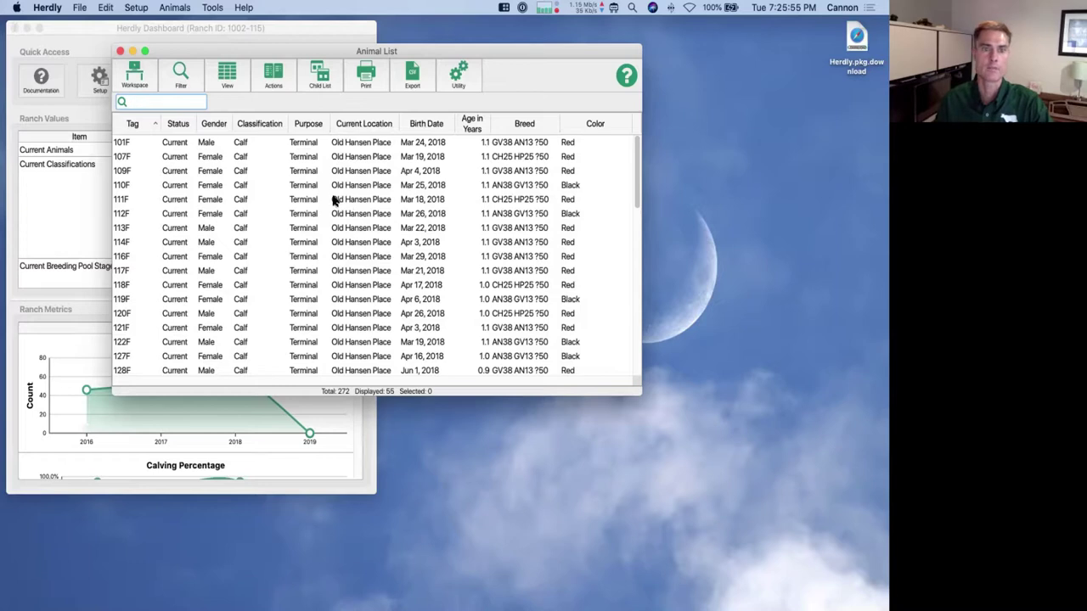
Reset Current Location and Classification filters to Any, keeping Status Current
{"action": "left_click", "coordinate": [183, 71]}
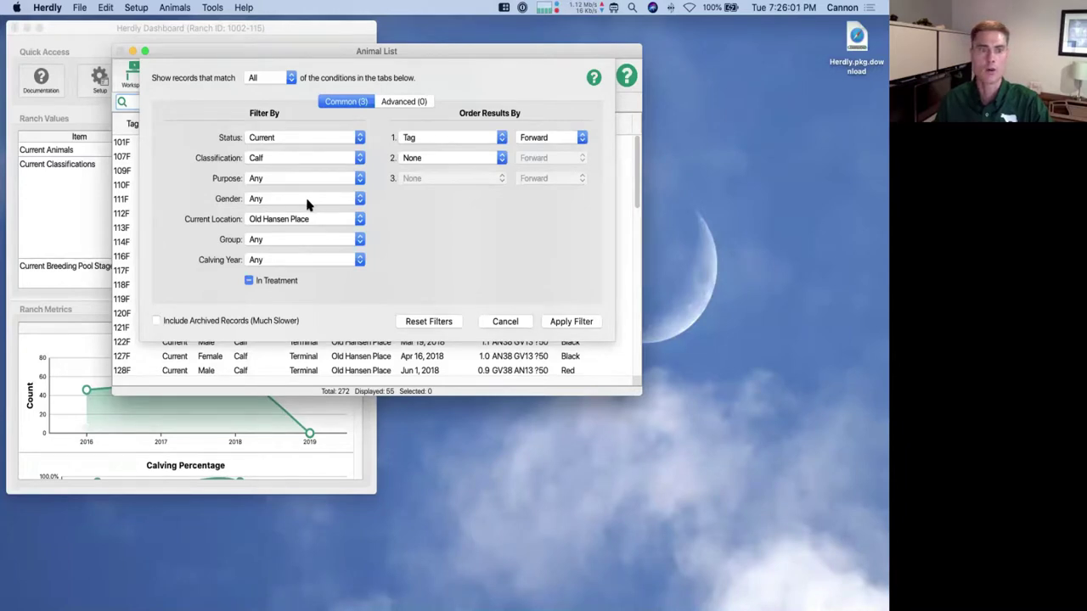
{"action": "left_click", "coordinate": [273, 219]}
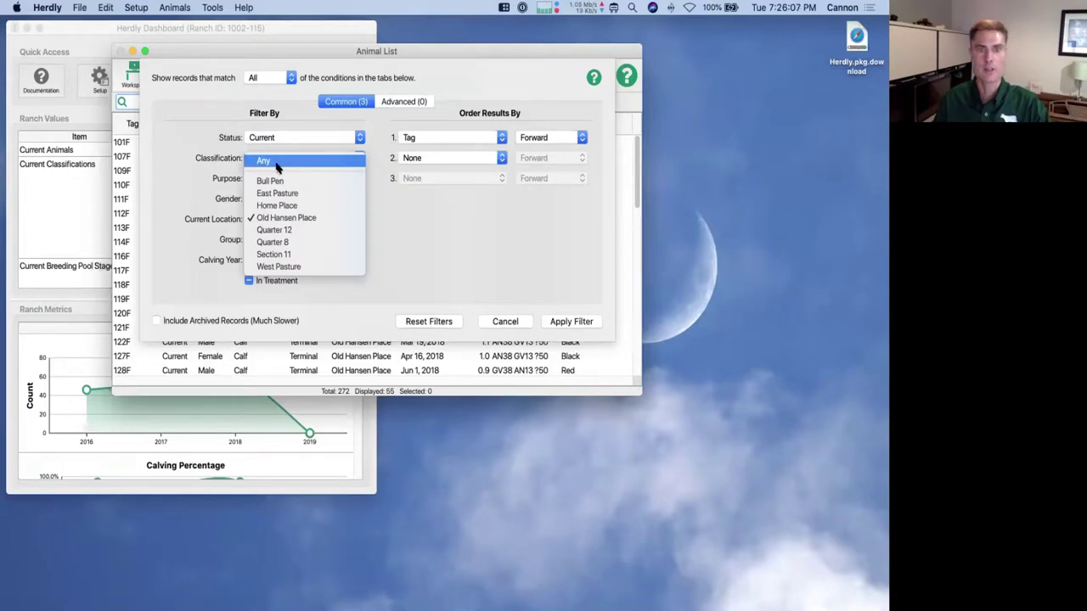
{"action": "left_click", "coordinate": [276, 165]}
{"action": "left_click", "coordinate": [274, 158]}
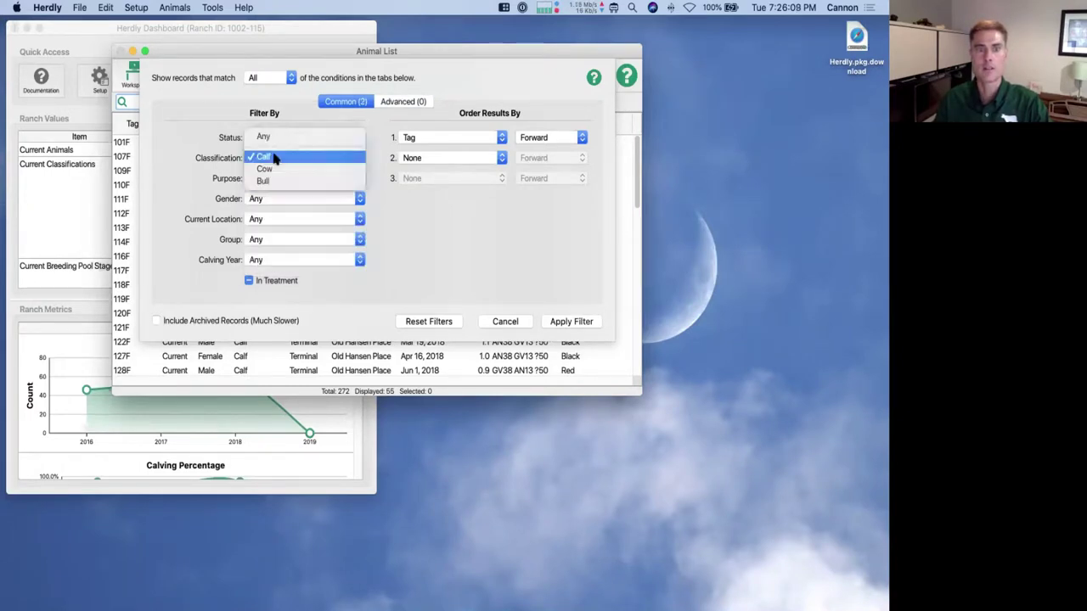
{"action": "left_click", "coordinate": [271, 138]}
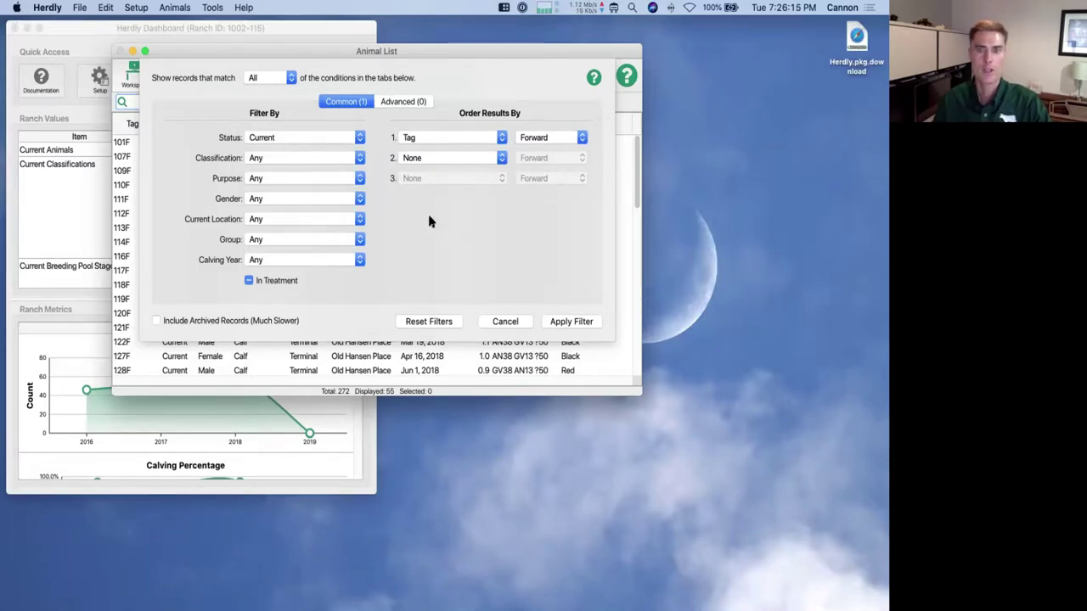
Show the filter's Advanced (0) tab, which has no conditions defined
{"action": "left_click", "coordinate": [399, 102]}
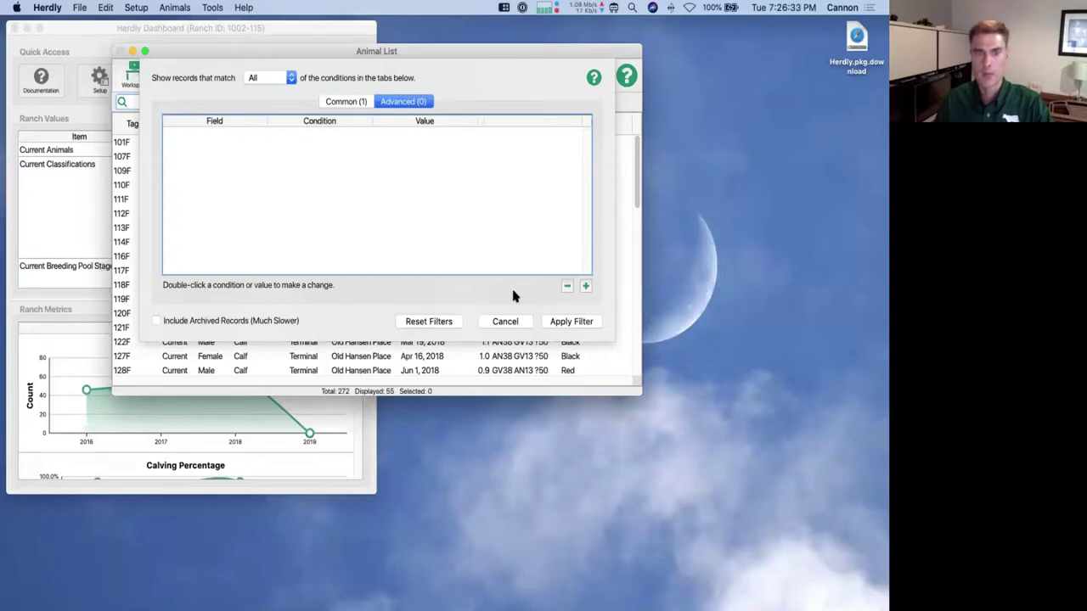
Apply the Status Current filter (145 animals) and add Date of Last Calf to Your Columns
{"action": "left_click", "coordinate": [554, 322]}
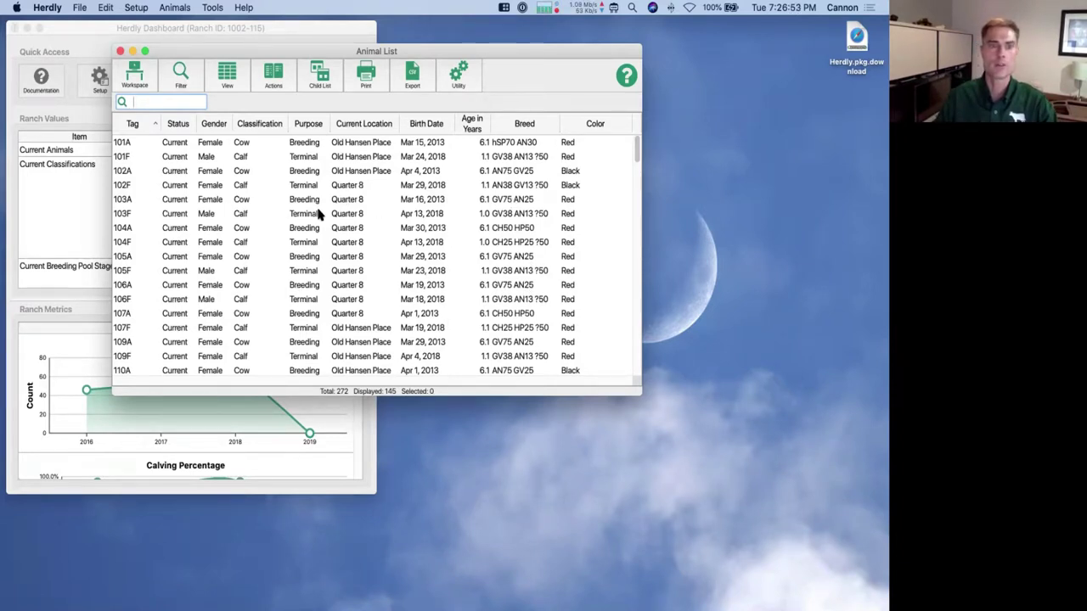
{"action": "left_click", "coordinate": [227, 75]}
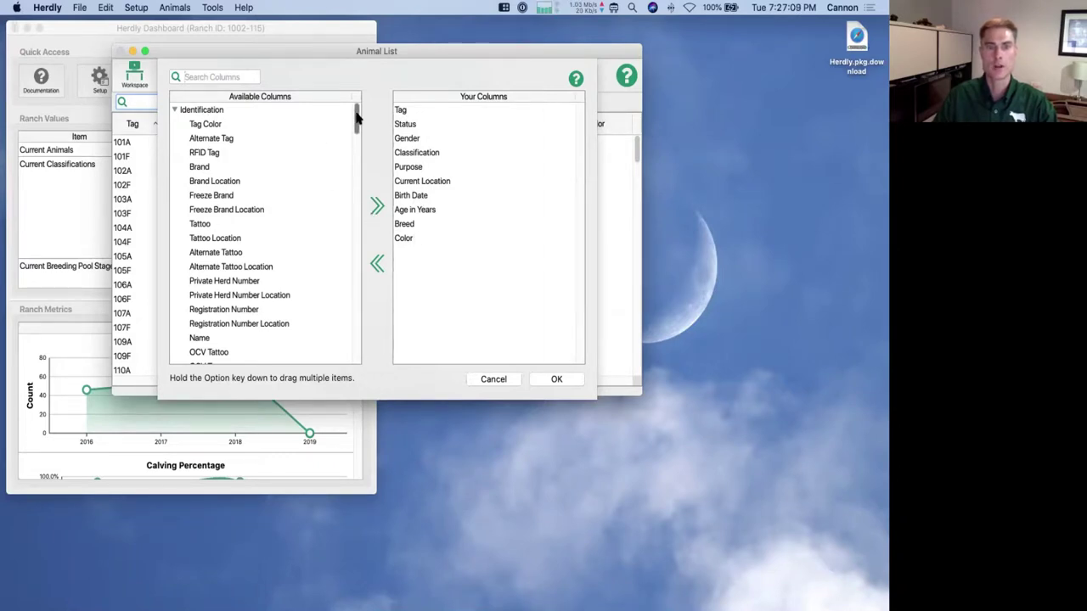
{"action": "left_click_drag", "start_coordinate": [357, 119], "coordinate": [358, 246]}
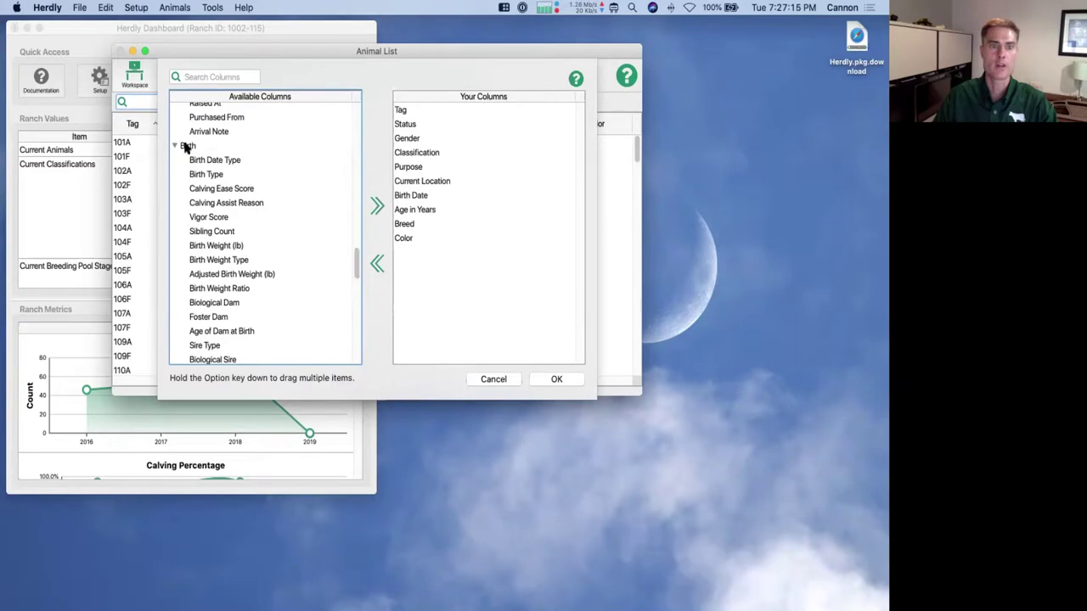
{"action": "left_click", "coordinate": [213, 77]}
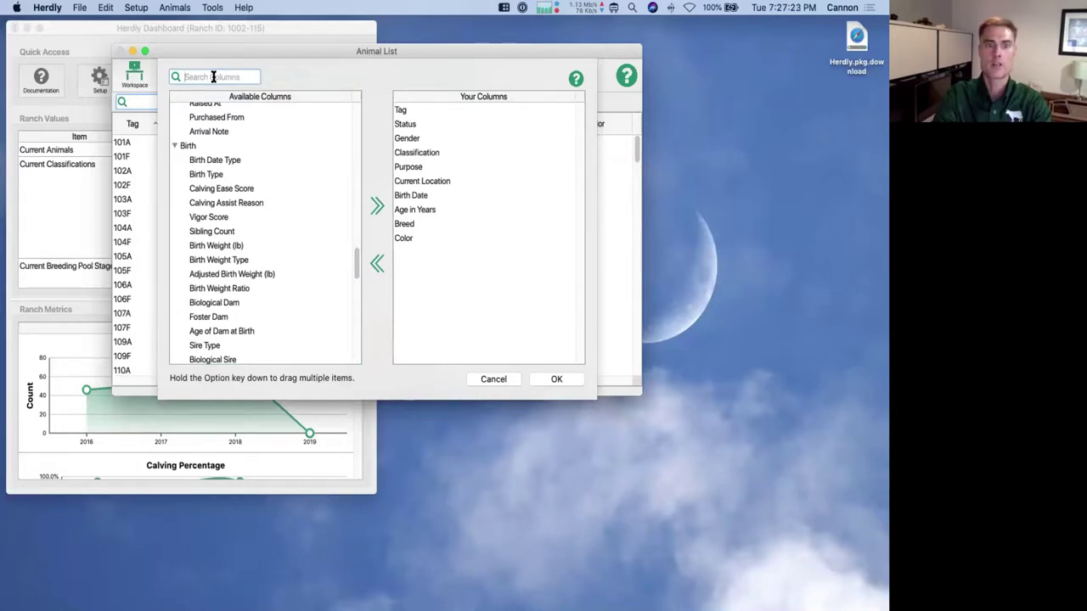
{"action": "type", "text": "date"}
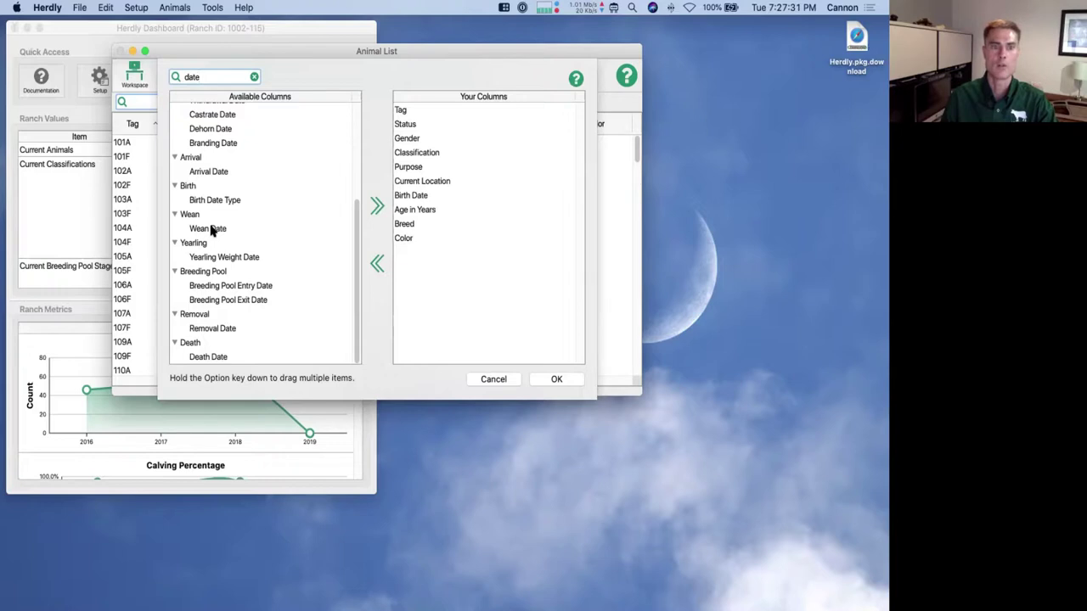
{"action": "scroll", "coordinate": [212, 228], "scroll_direction": "up", "scroll_amount": 5}
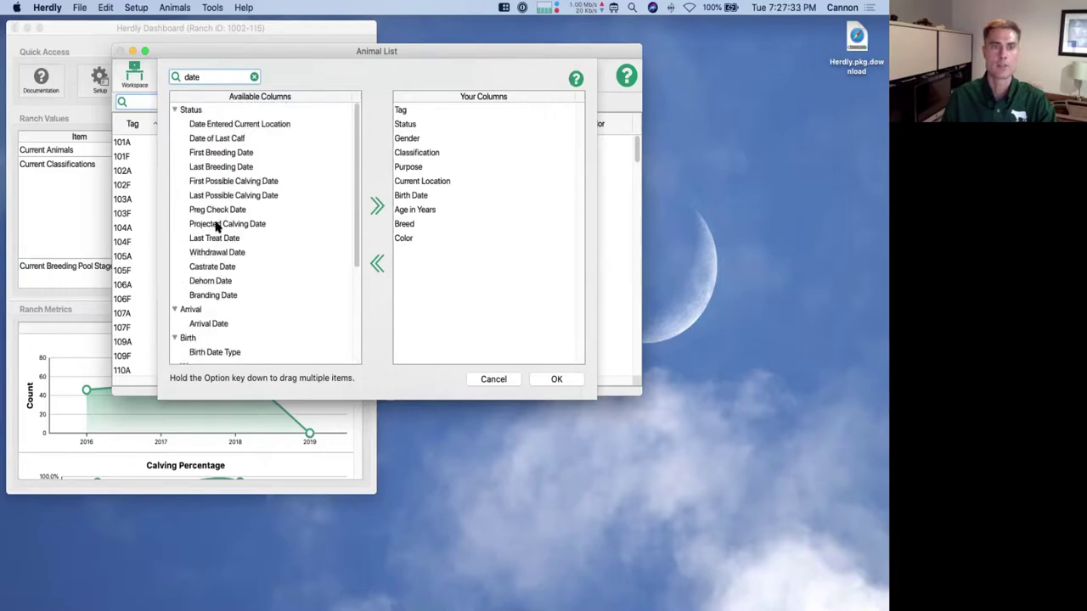
{"action": "left_click", "coordinate": [219, 140]}
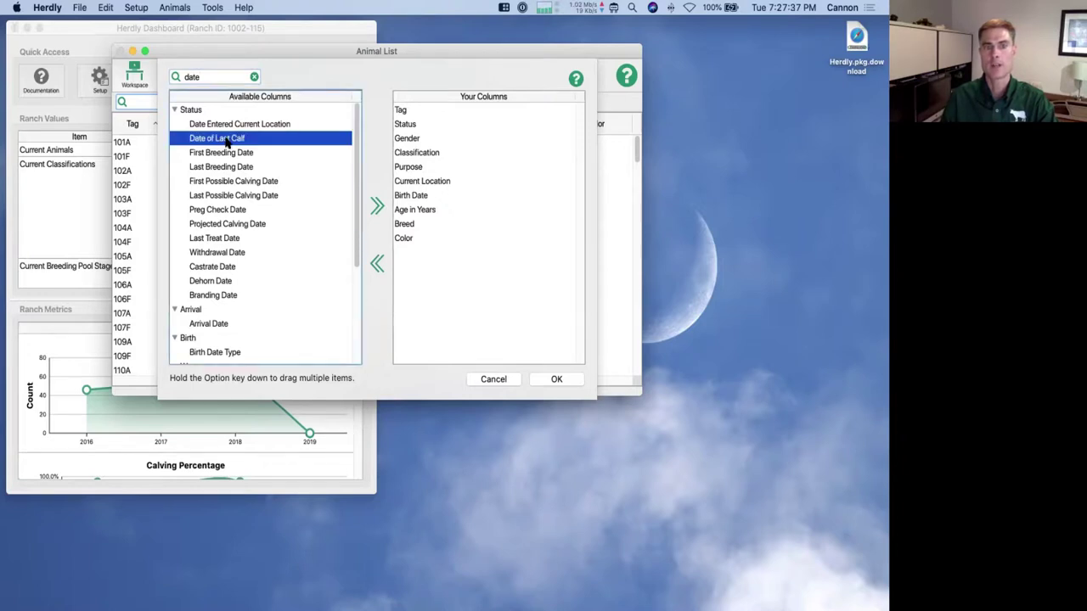
{"action": "left_click_drag", "start_coordinate": [216, 138], "coordinate": [444, 163]}
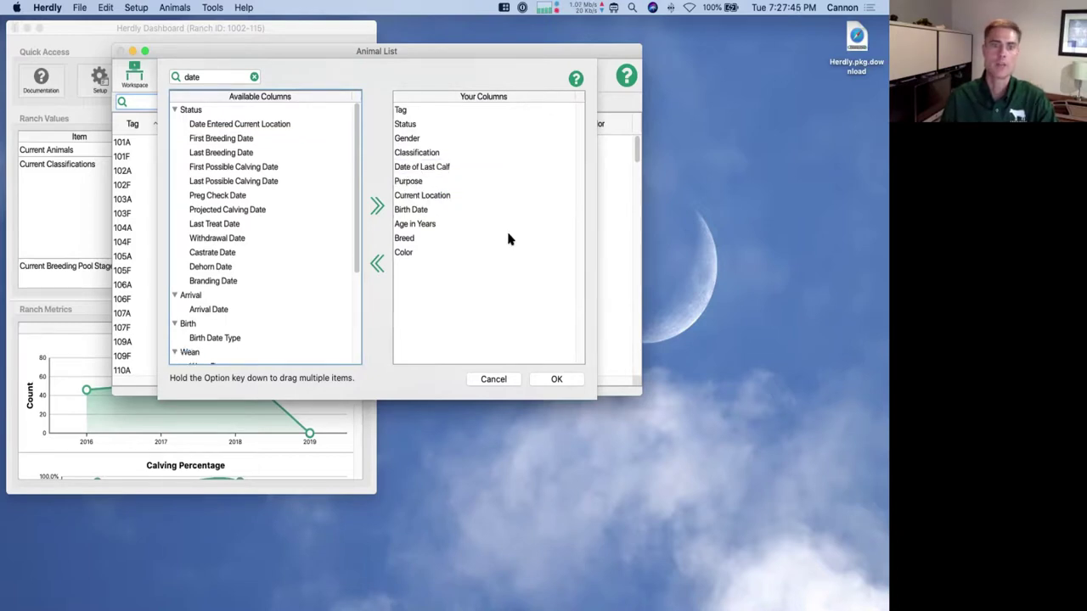
{"action": "left_click", "coordinate": [554, 380]}
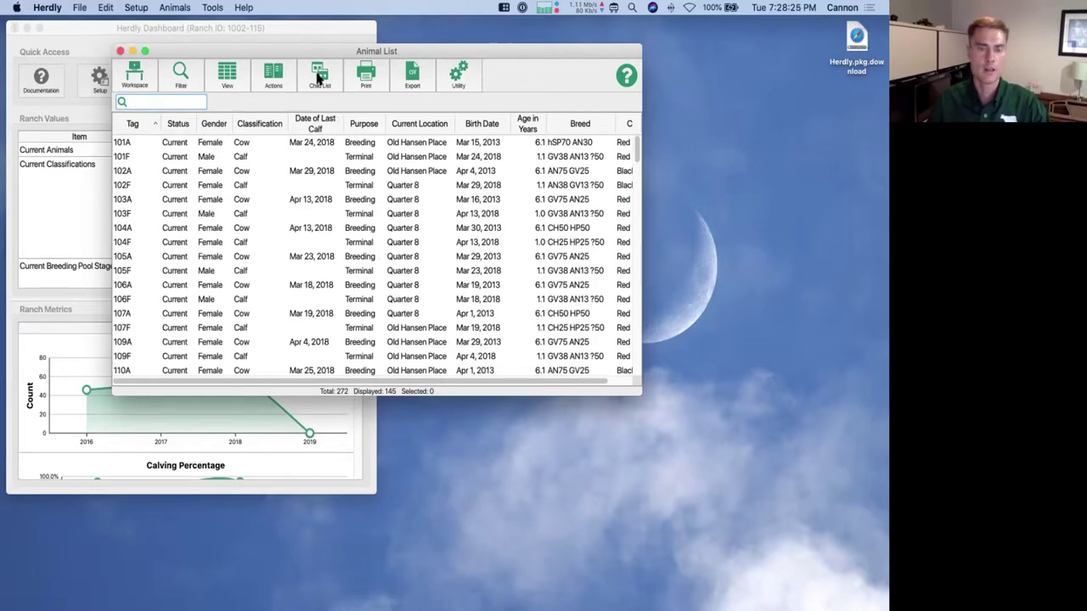
Select cow 101A, whose Date of Last Calf reads Mar 24, 2018
{"action": "left_click", "coordinate": [312, 146]}
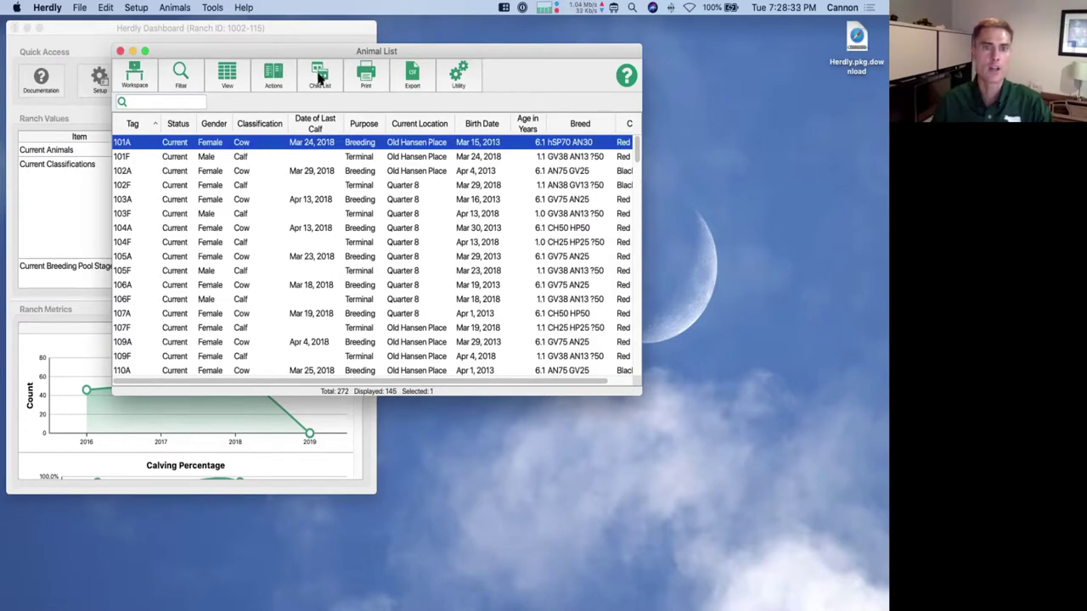
Show the calves child list and view the calves of 101A, 102A and 101F in turn
{"action": "left_click", "coordinate": [319, 78]}
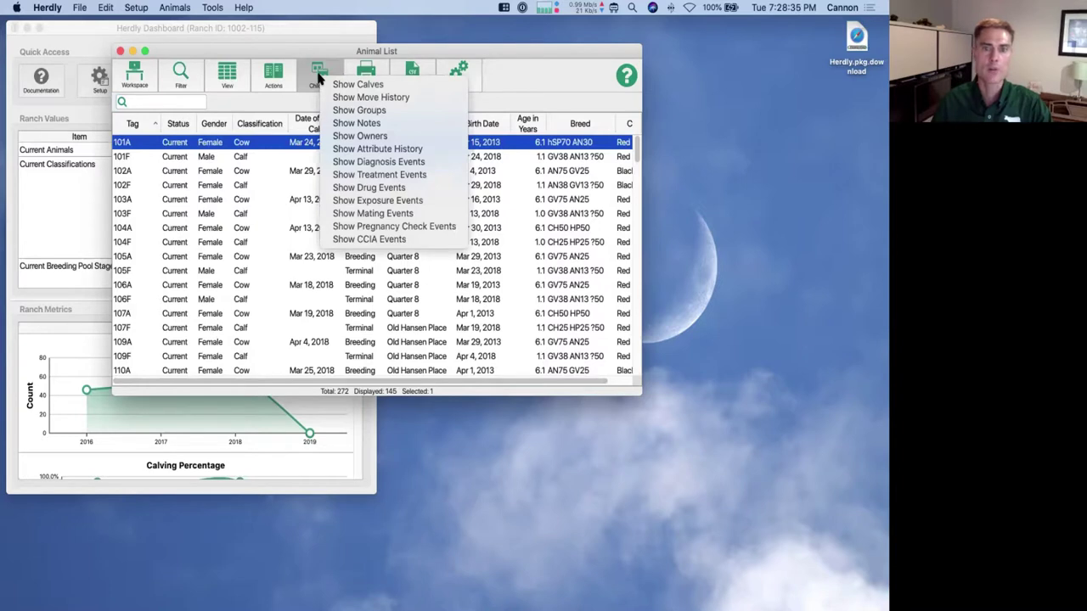
{"action": "left_click", "coordinate": [372, 85]}
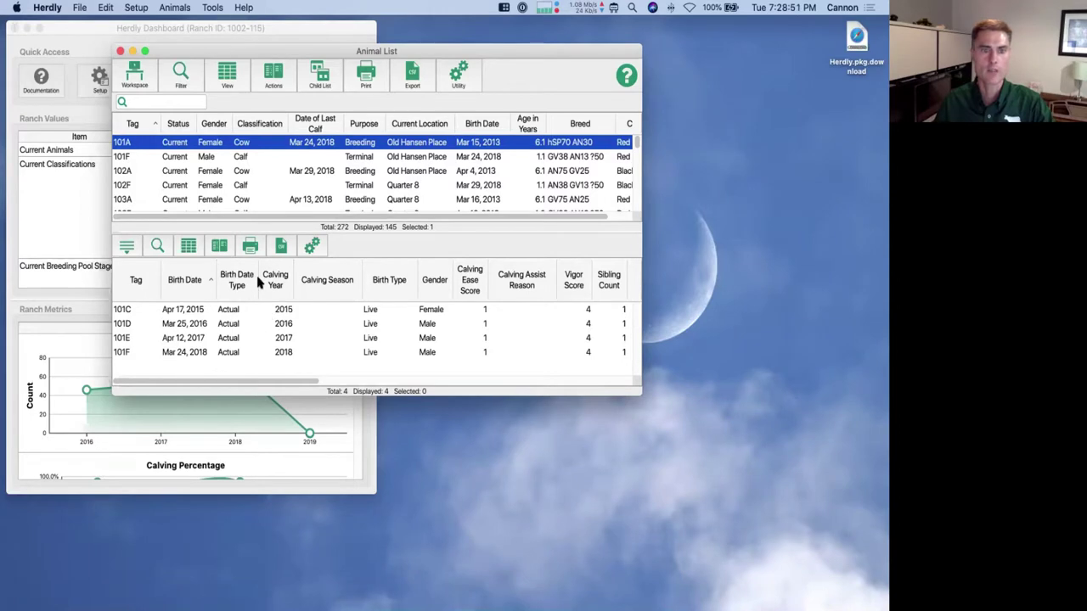
{"action": "left_click", "coordinate": [308, 171]}
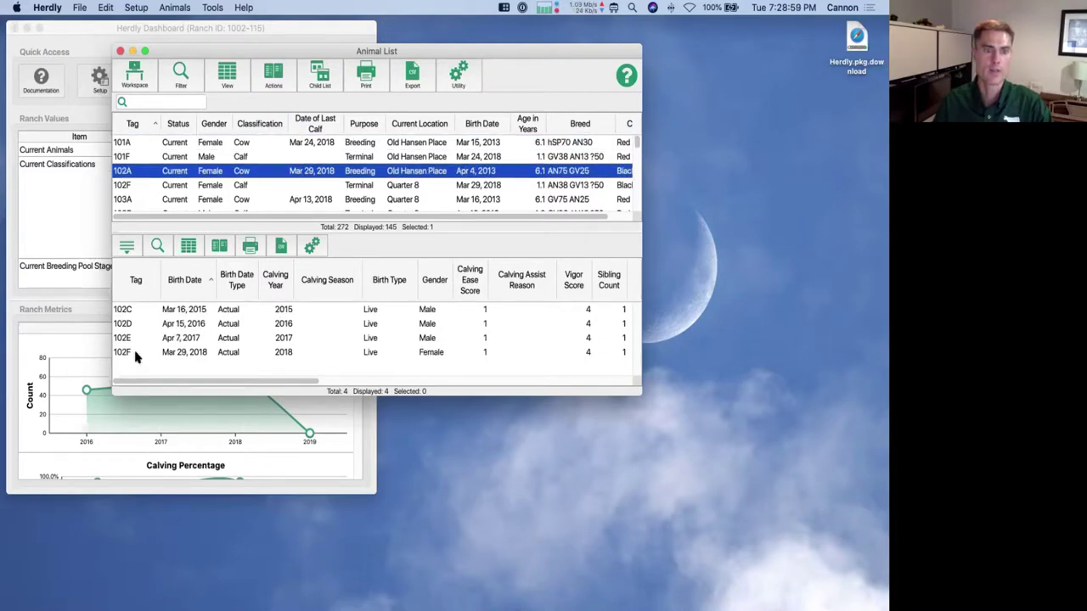
{"action": "left_click", "coordinate": [246, 158]}
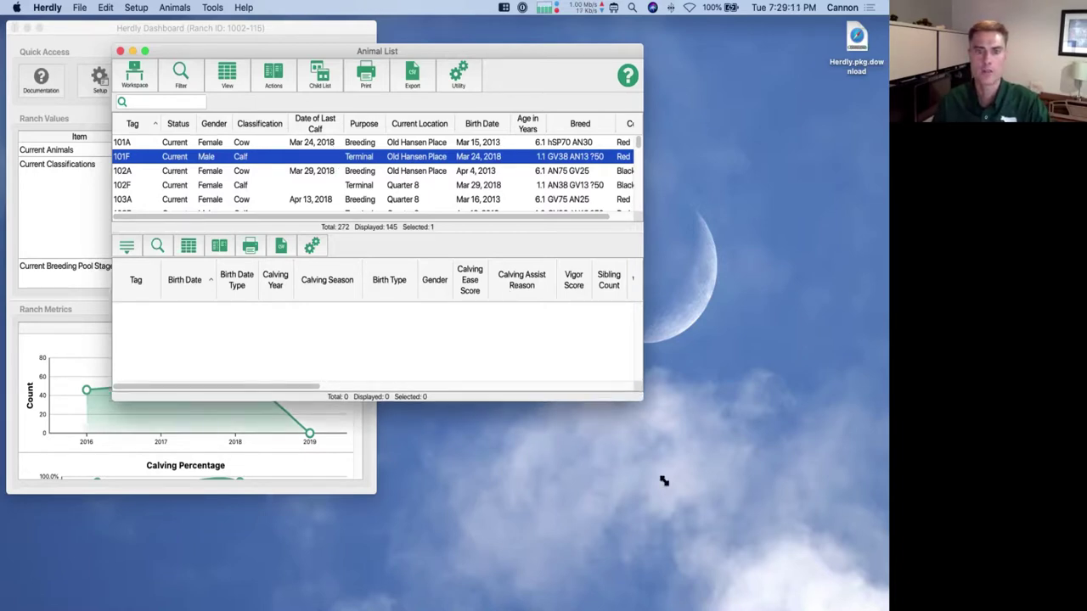
Enlarge the Animal List window, show calves of both 101A and 102A, and open the calf filter
{"action": "left_click_drag", "start_coordinate": [663, 481], "coordinate": [668, 501]}
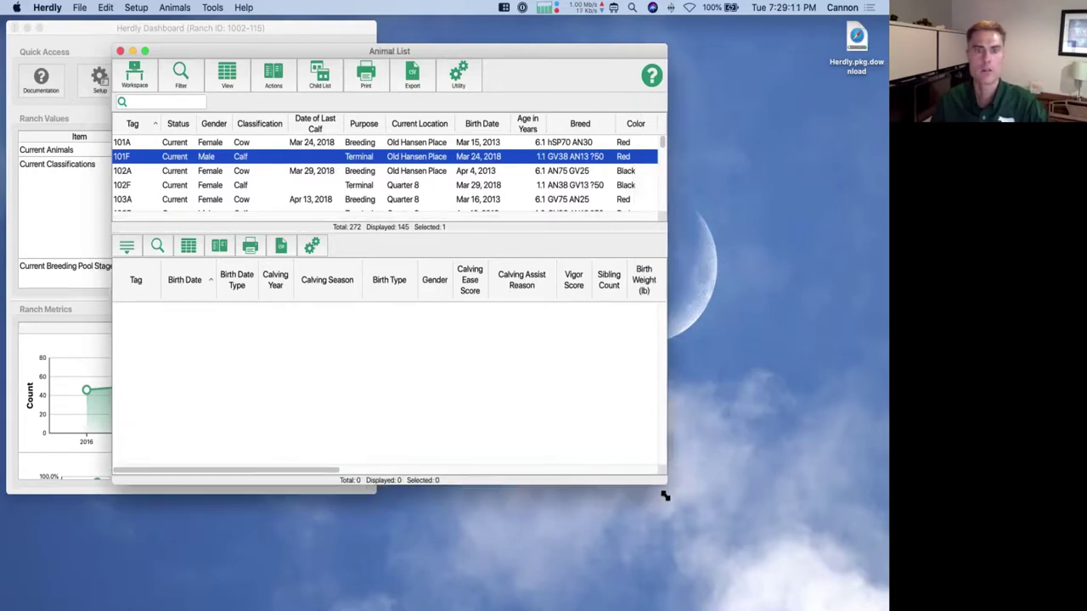
{"action": "left_click", "coordinate": [368, 143]}
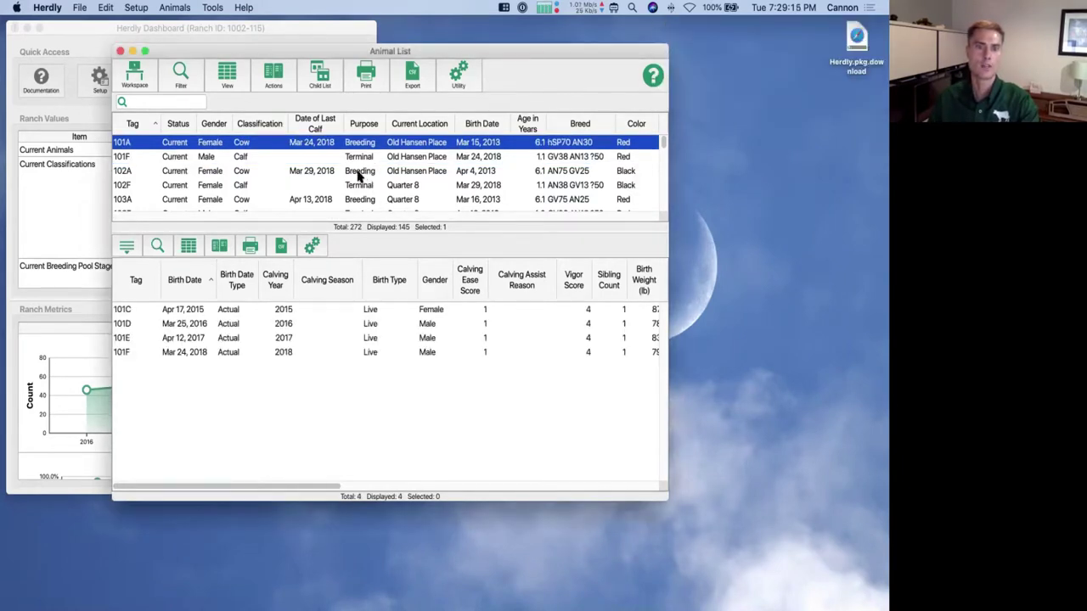
{"action": "left_click", "coordinate": [359, 174], "text": "super"}
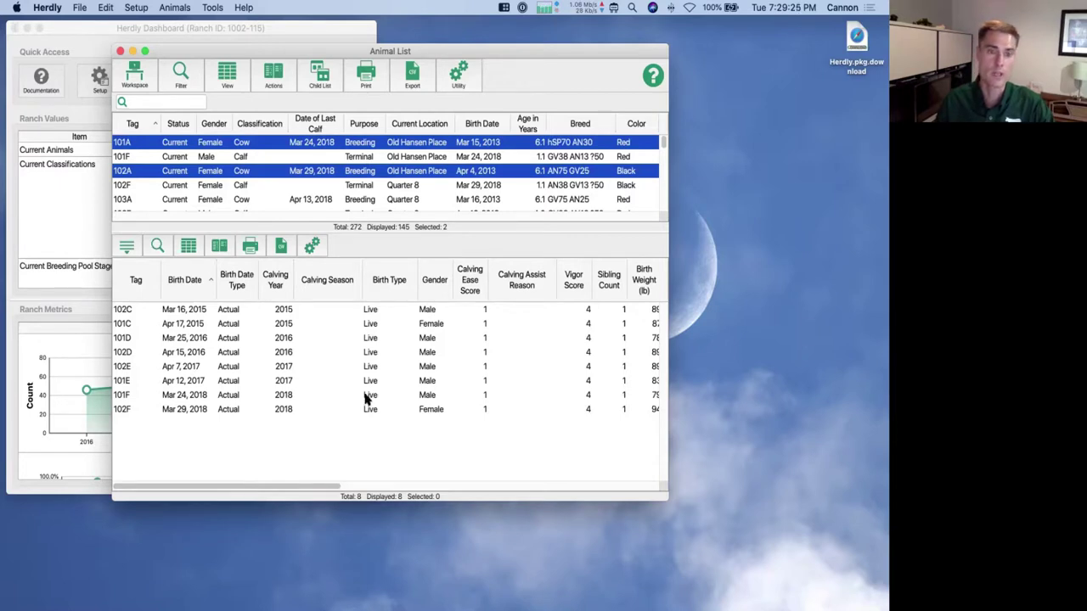
{"action": "left_click", "coordinate": [160, 247]}
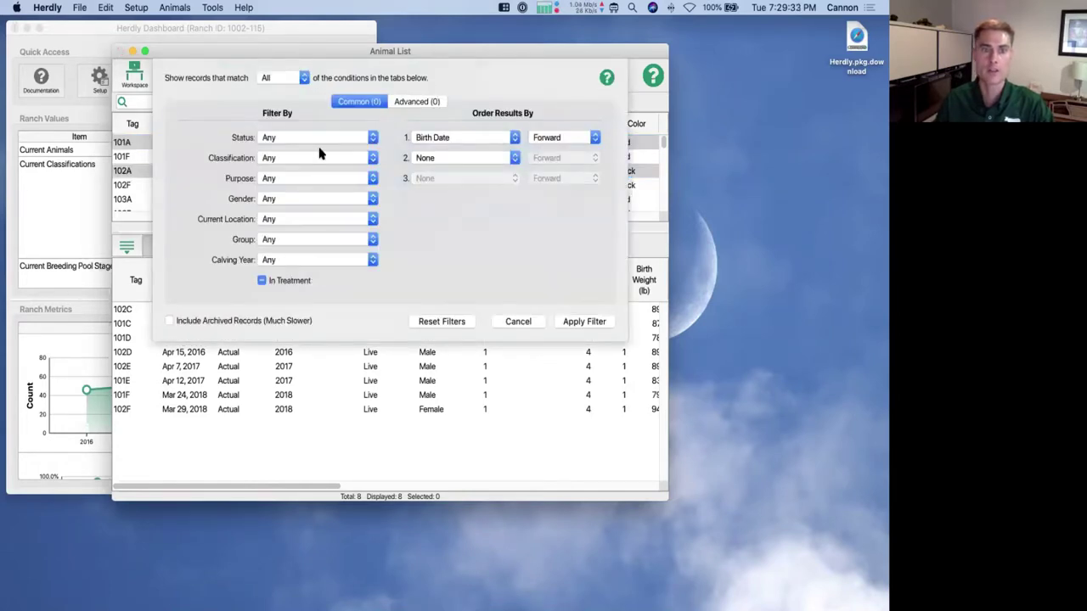
Dismiss the calf filter, then open and close the column chooser without changes
{"action": "left_click", "coordinate": [516, 322]}
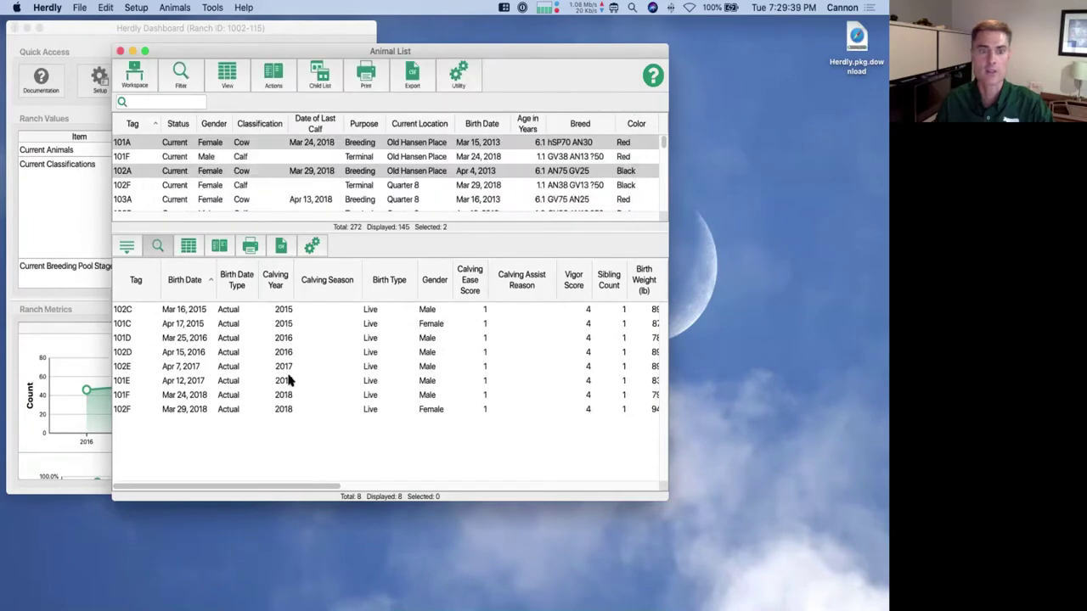
{"action": "left_click", "coordinate": [190, 246]}
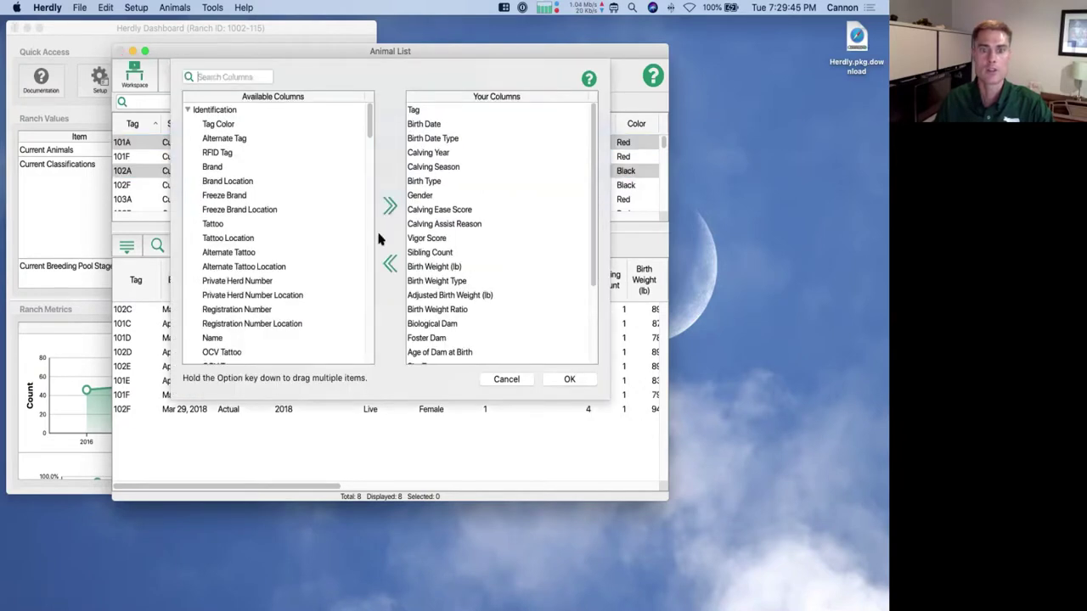
{"action": "left_click", "coordinate": [510, 382]}
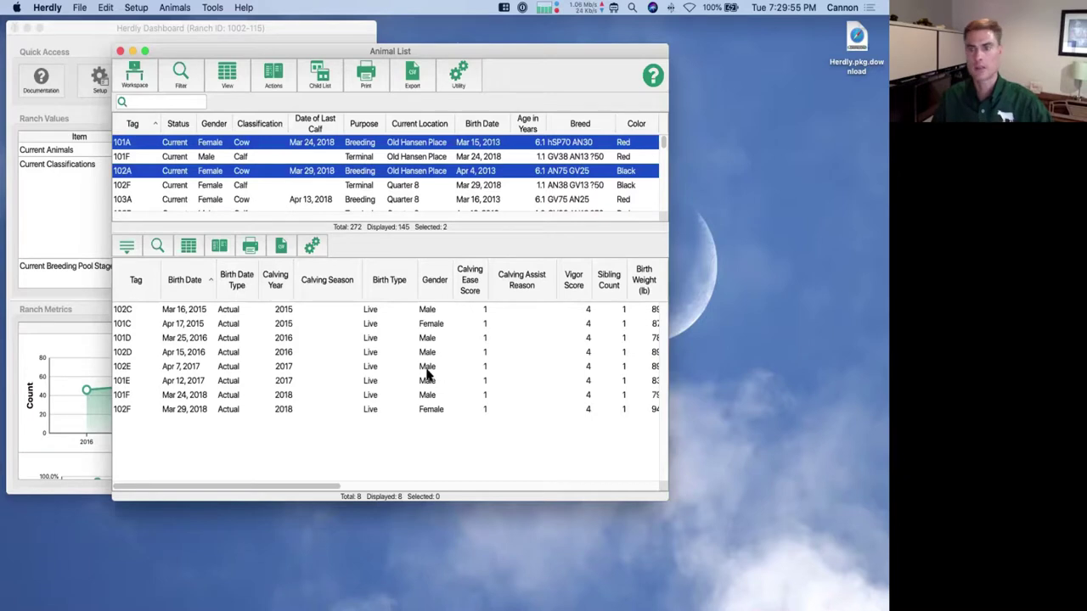
Switch the child pane to drug events, then to pregnancy checks for cow 101A only
{"action": "left_click", "coordinate": [320, 75]}
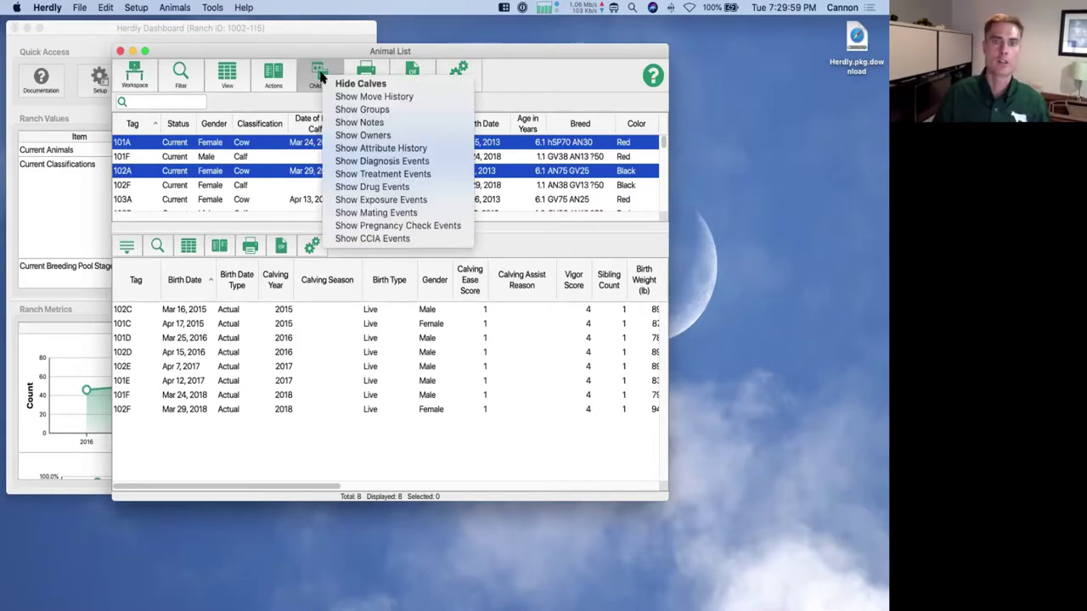
{"action": "left_click", "coordinate": [384, 187]}
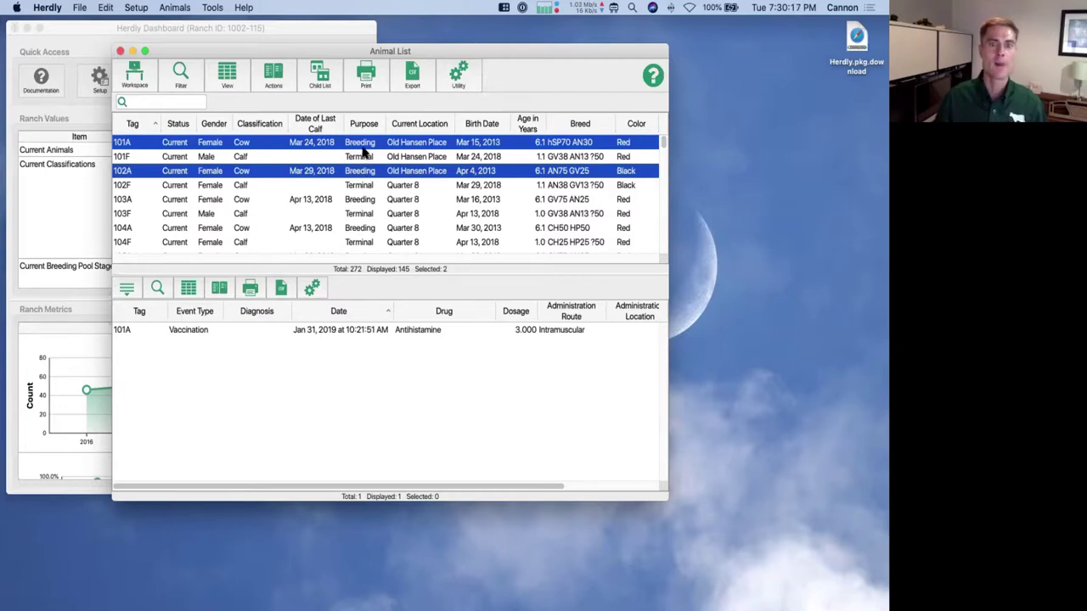
{"action": "left_click", "coordinate": [319, 76]}
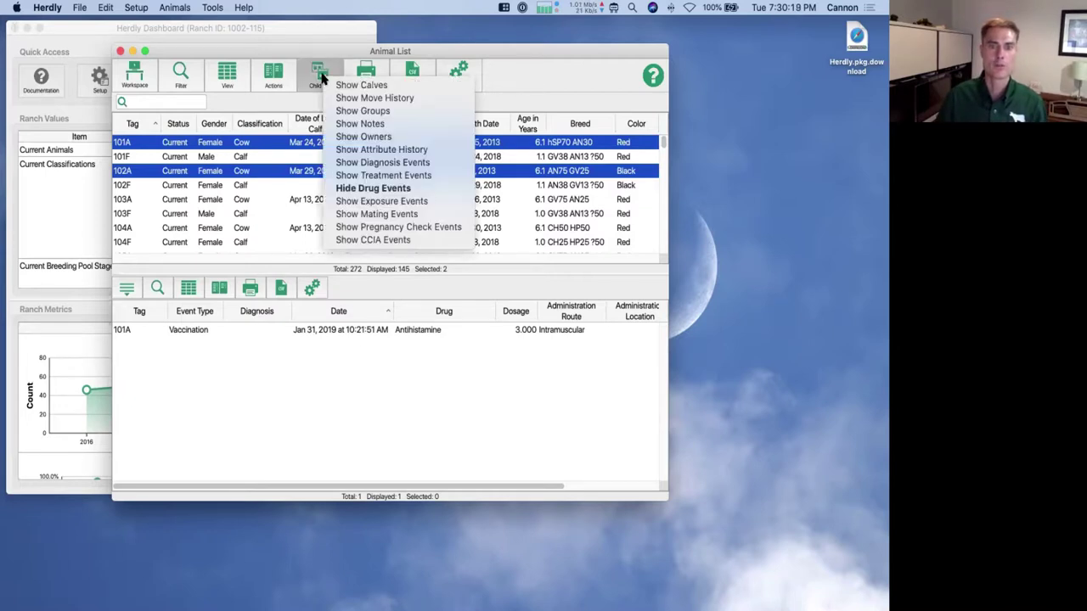
{"action": "left_click", "coordinate": [407, 228]}
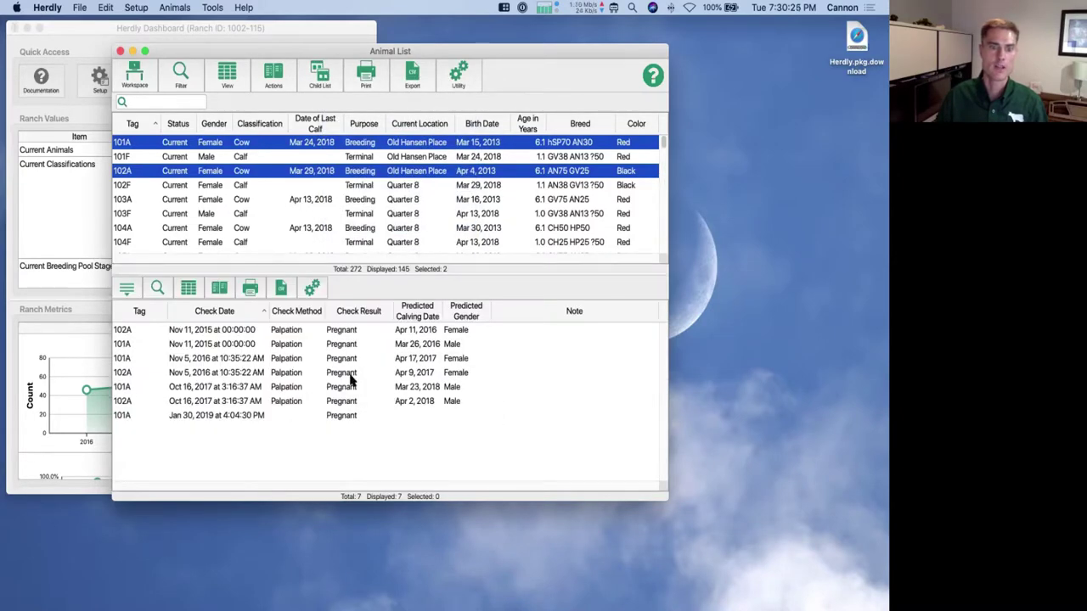
{"action": "left_click", "coordinate": [308, 146]}
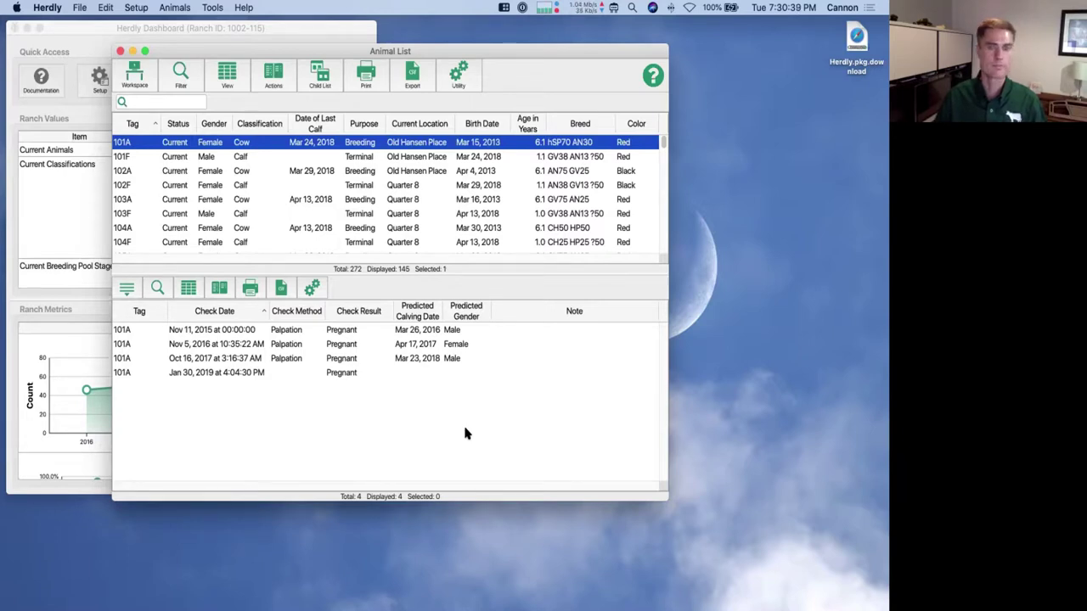
Hide the child records pane, leaving the Animal List showing 145 of 272 animals
{"action": "left_click", "coordinate": [128, 290]}
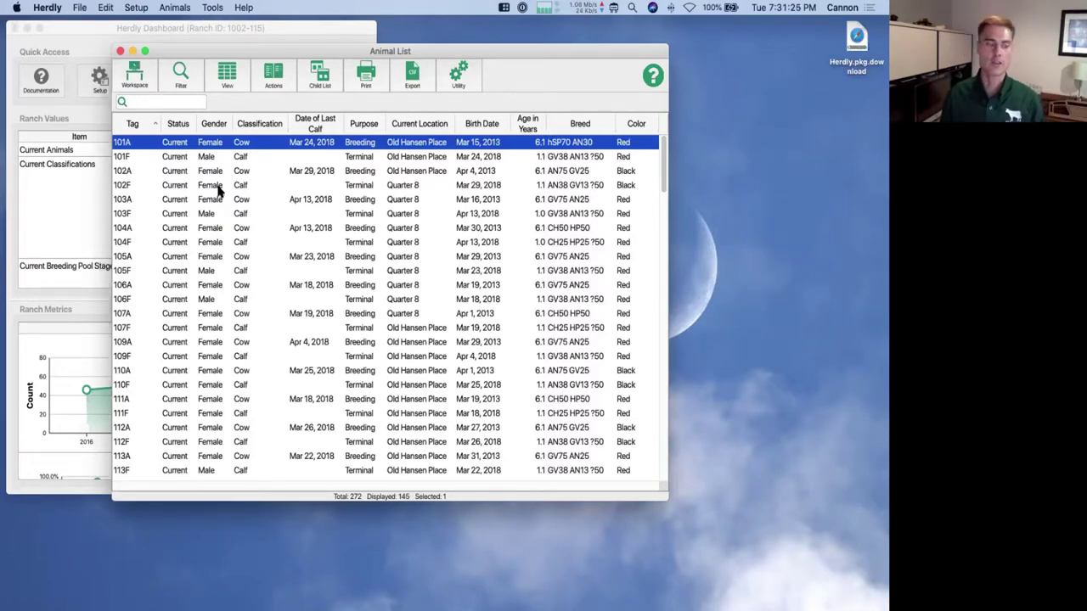
Load the Calves Weaned workspace and scroll across its wean-weight columns
{"action": "left_click", "coordinate": [134, 78]}
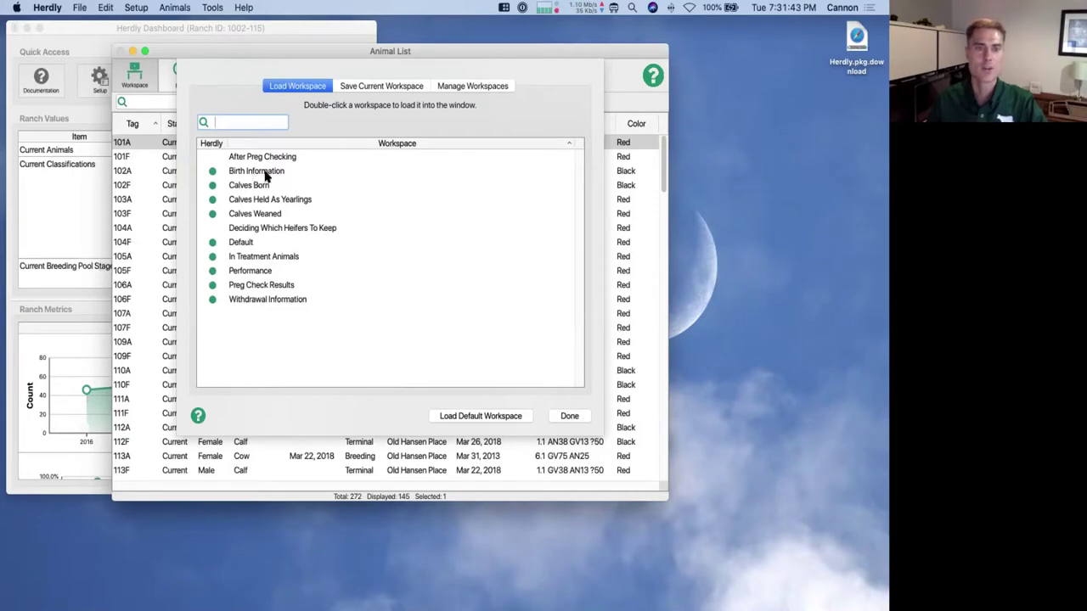
{"action": "left_click", "coordinate": [260, 218]}
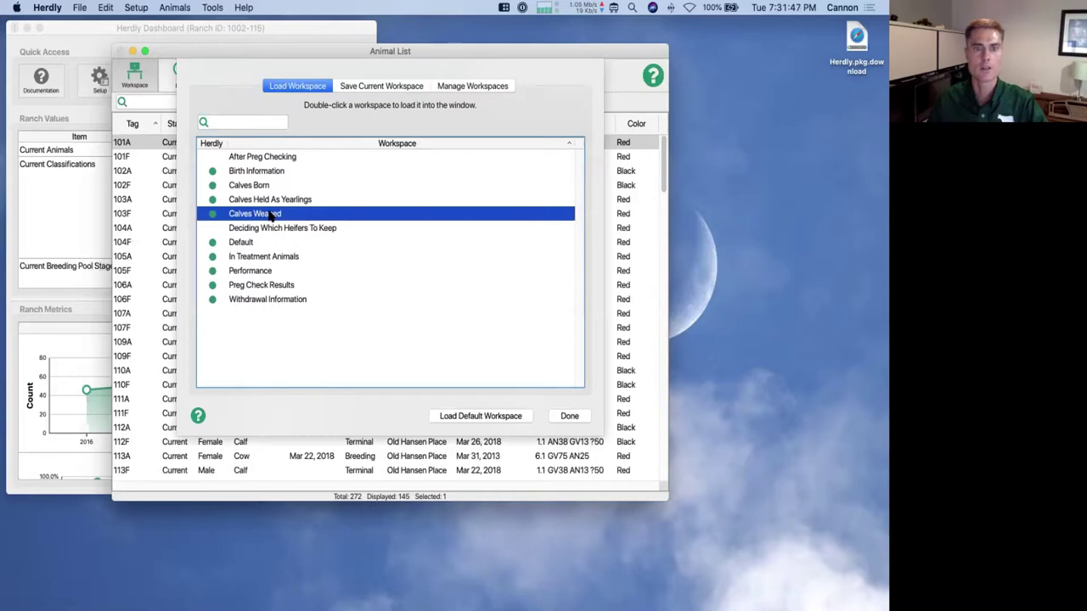
{"action": "left_click", "coordinate": [573, 417]}
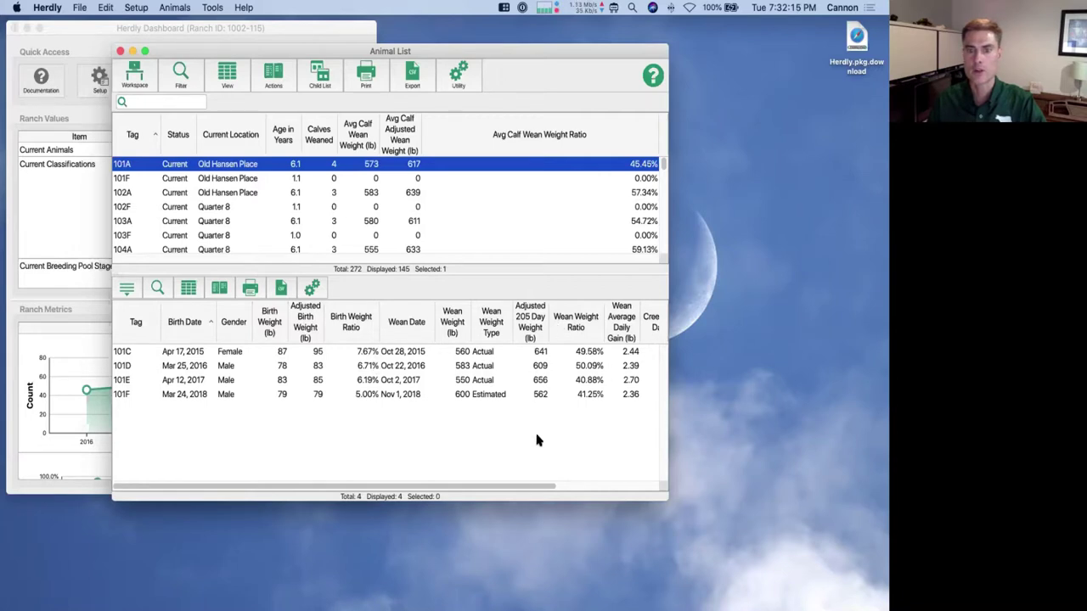
{"action": "scroll", "coordinate": [535, 490], "scroll_direction": "right", "scroll_amount": 5}
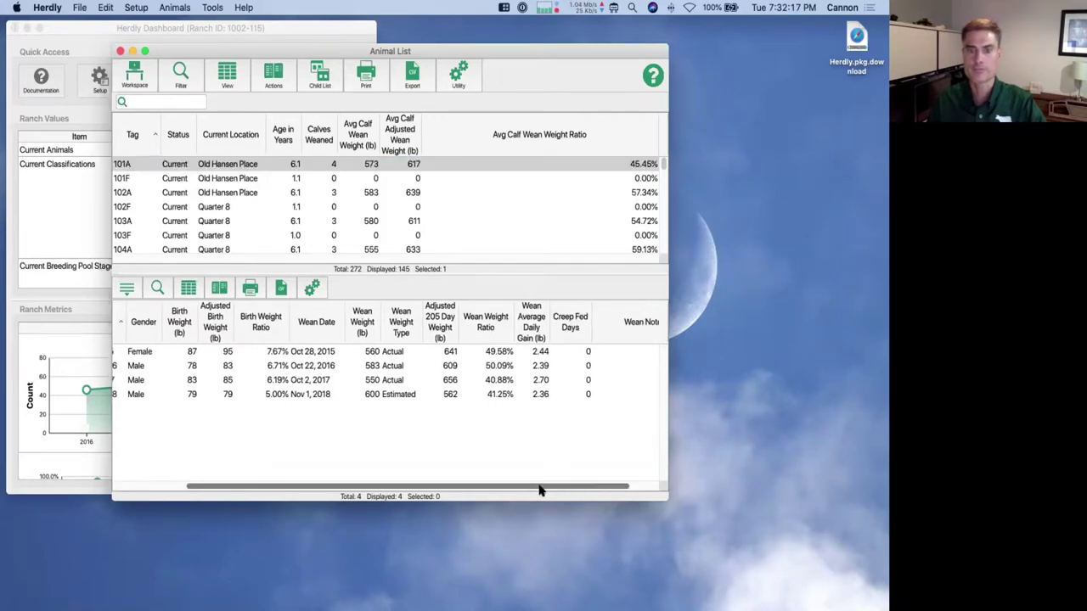
{"action": "scroll", "coordinate": [539, 490], "scroll_direction": "left", "scroll_amount": 5}
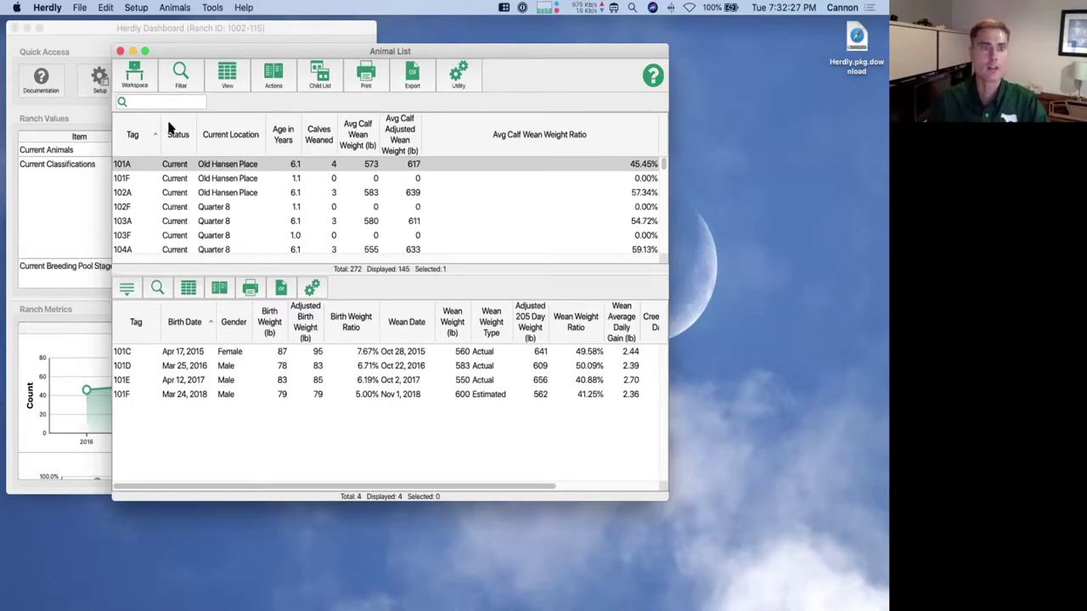
Load the Preg Check Results workspace, then bring up the saved-workspace list again
{"action": "left_click", "coordinate": [136, 76]}
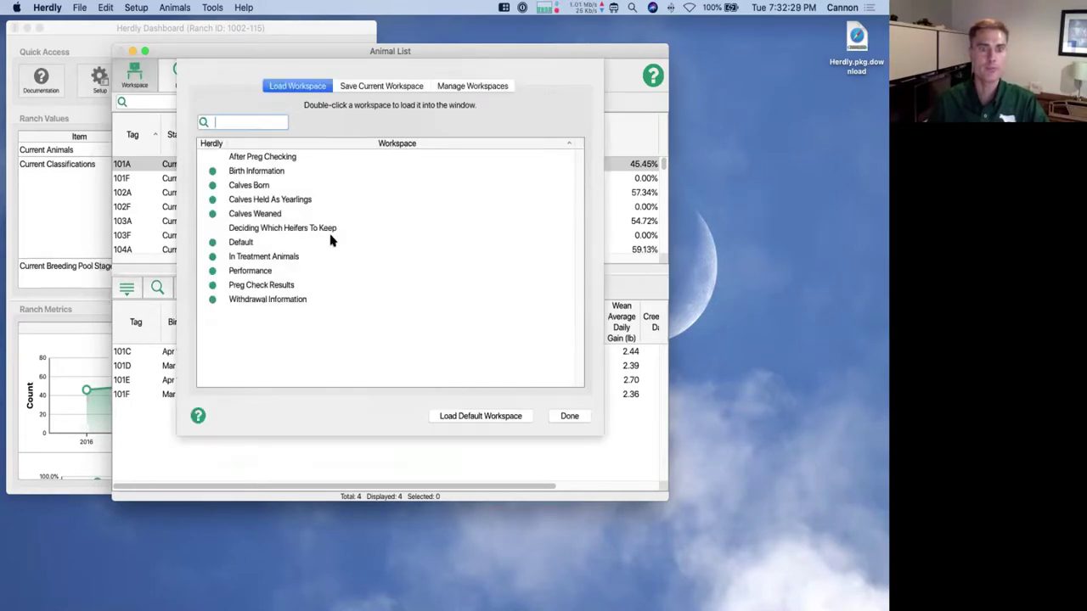
{"action": "double_click", "coordinate": [277, 285]}
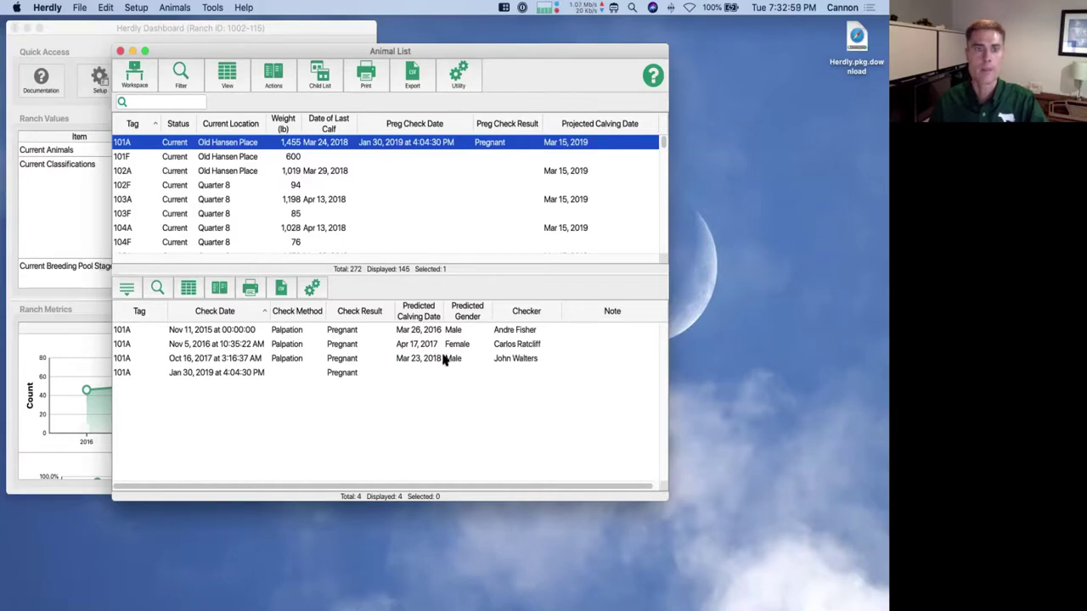
{"action": "left_click", "coordinate": [136, 77]}
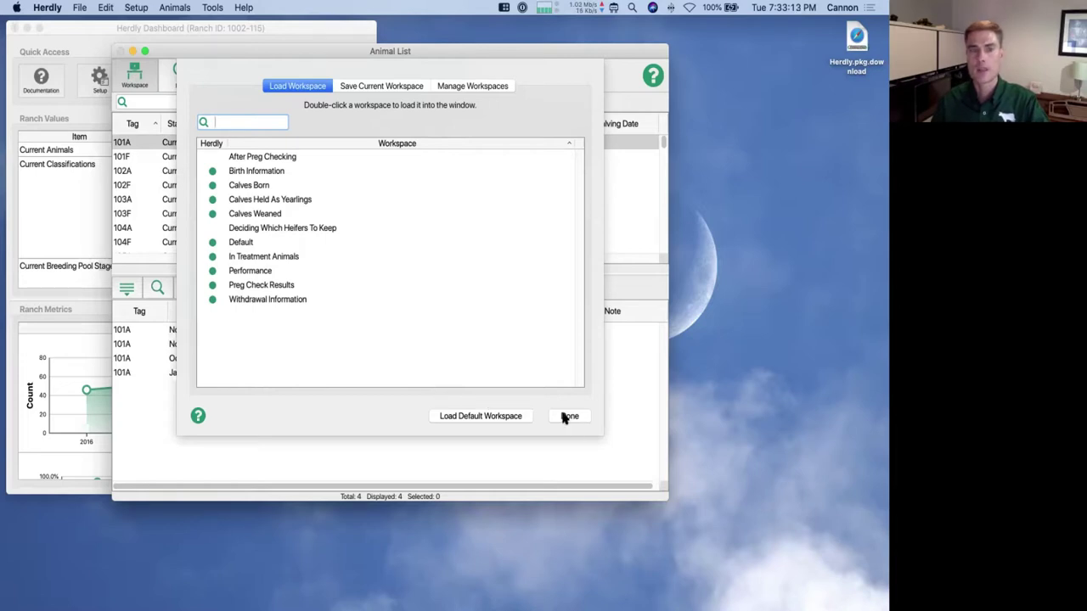
Load the Default workspace from the Load Workspace list
{"action": "left_click", "coordinate": [246, 243]}
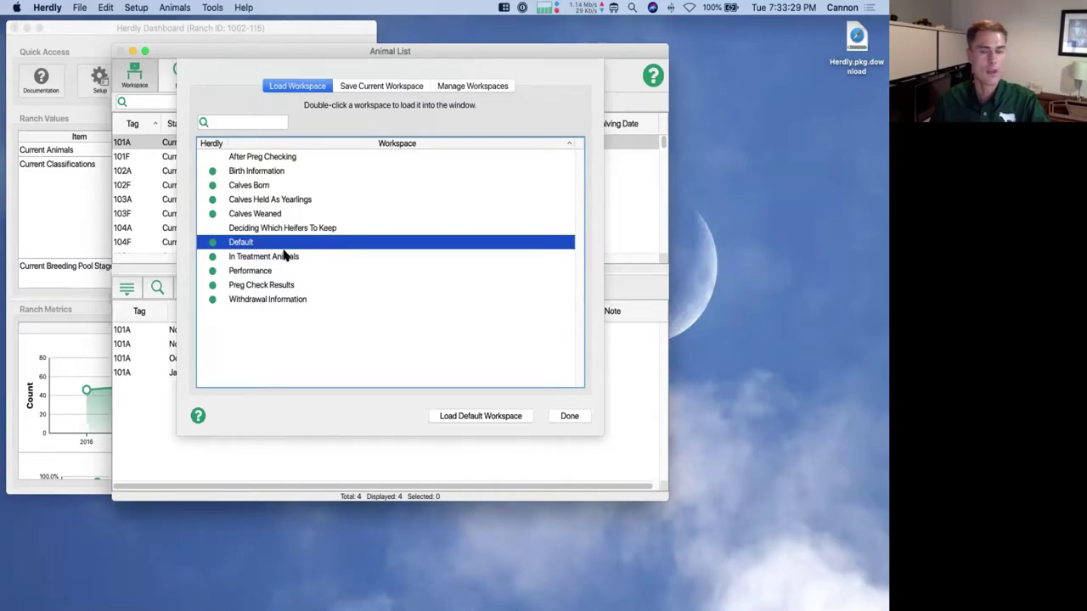
{"action": "left_click", "coordinate": [568, 416]}
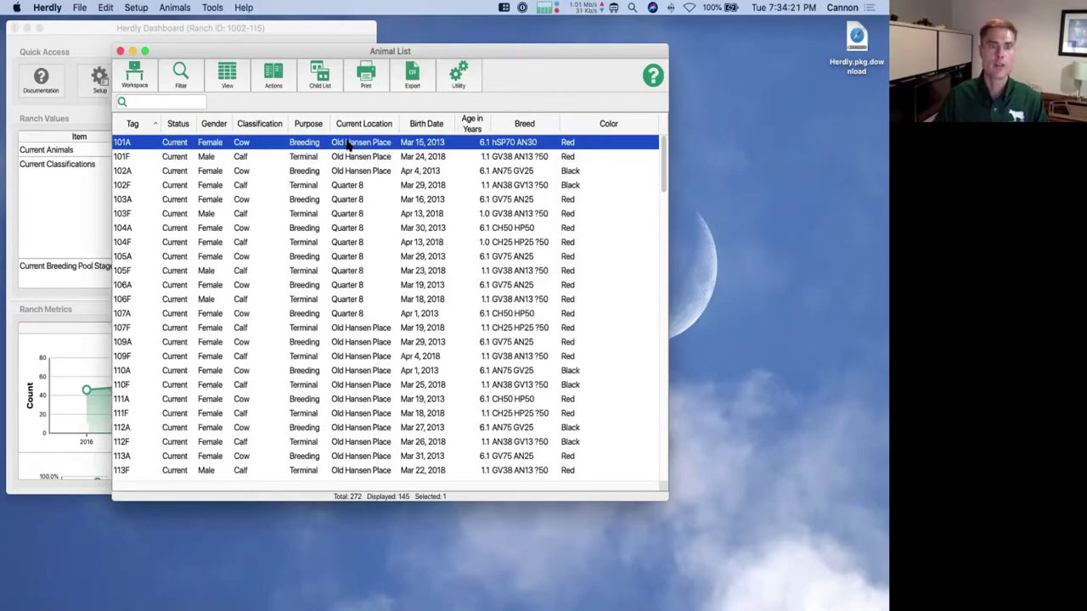
Move cow 101A from Old Hansen Place to Section 11 with Move Animals
{"action": "left_click", "coordinate": [273, 78]}
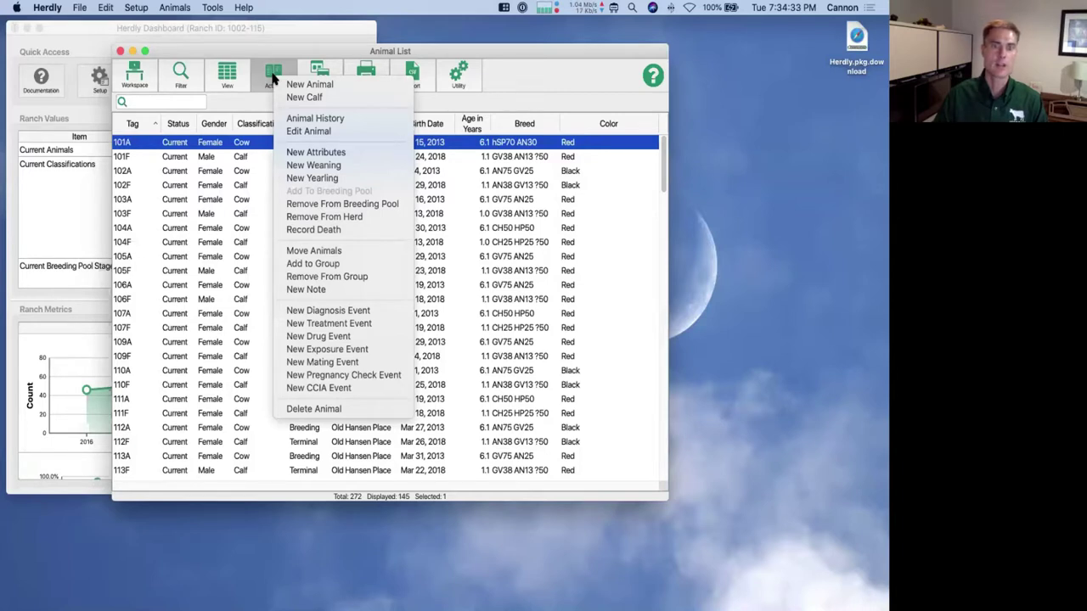
{"action": "left_click", "coordinate": [348, 252]}
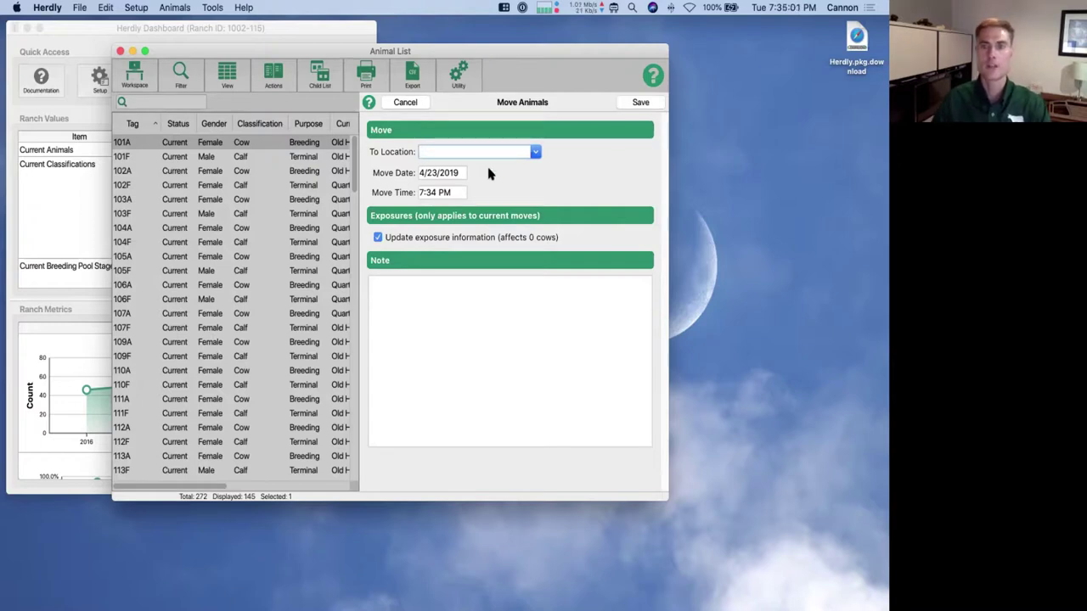
{"action": "left_click", "coordinate": [535, 153]}
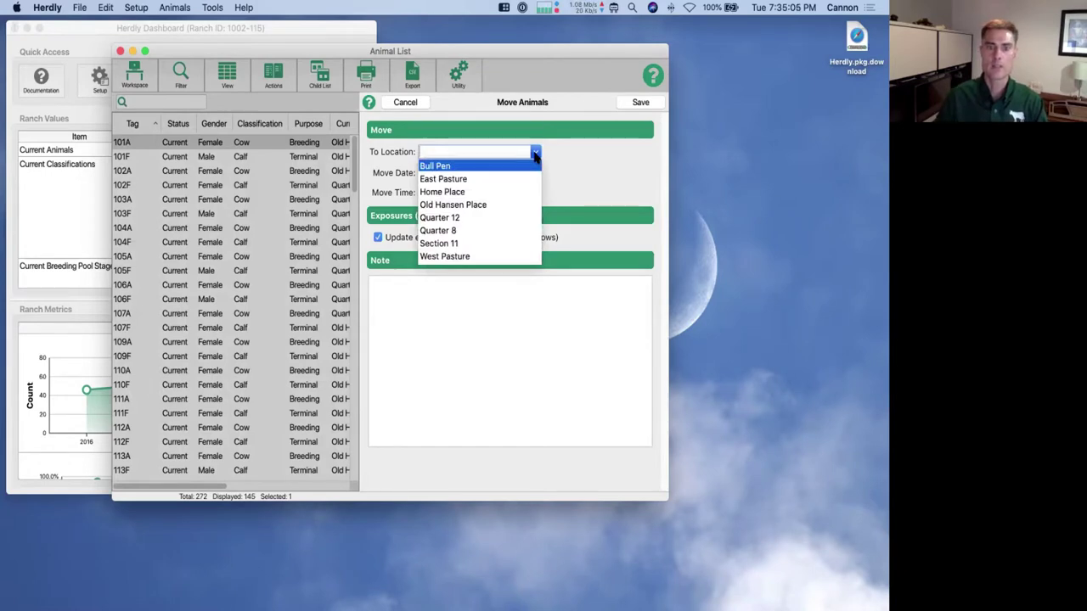
{"action": "left_click", "coordinate": [440, 243]}
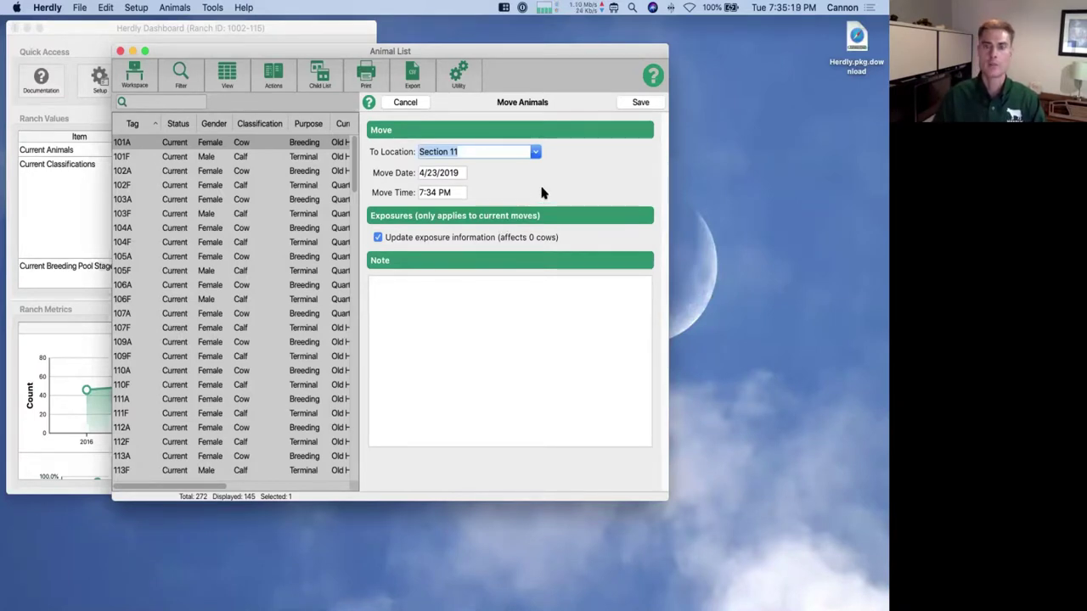
{"action": "left_click", "coordinate": [639, 103]}
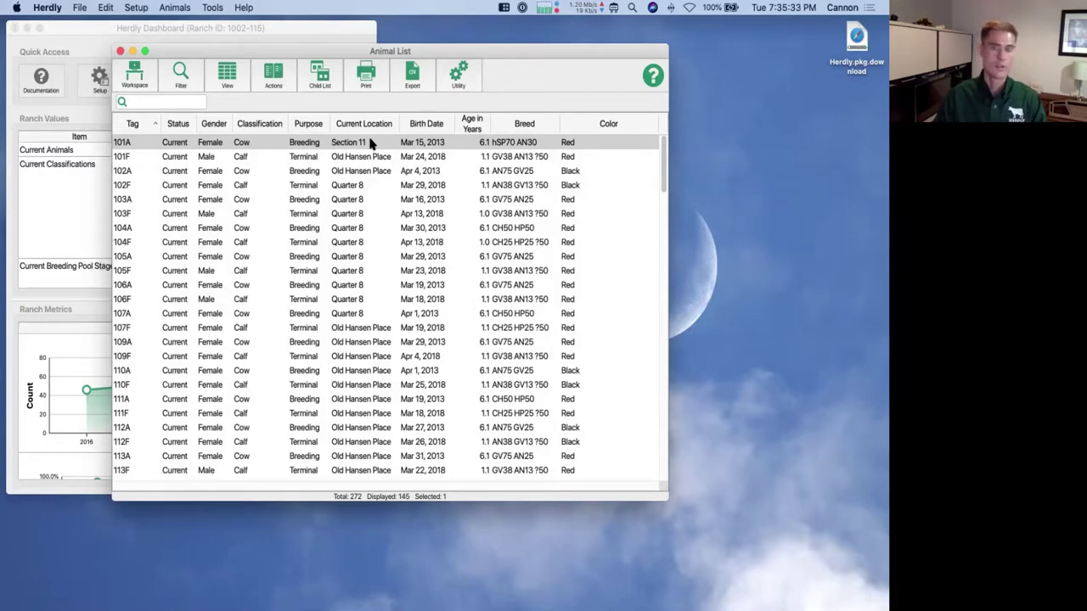
Select 103A through 105A plus 106F and move all six animals to West Pasture
{"action": "left_click", "coordinate": [350, 202]}
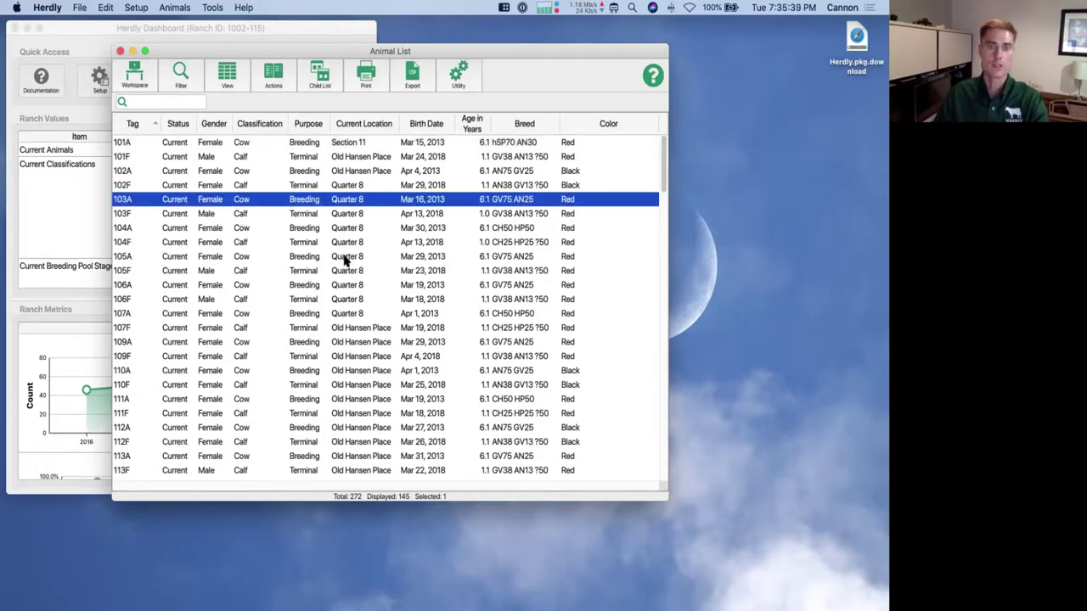
{"action": "left_click", "coordinate": [344, 256], "text": "shift"}
{"action": "left_click", "coordinate": [342, 301], "text": "super"}
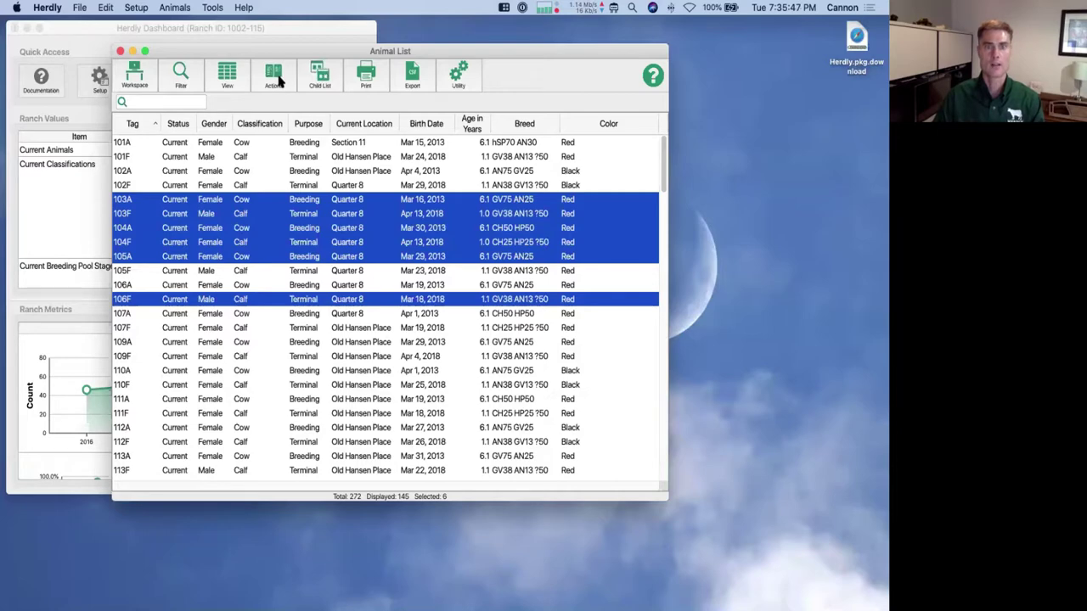
{"action": "left_click", "coordinate": [283, 80]}
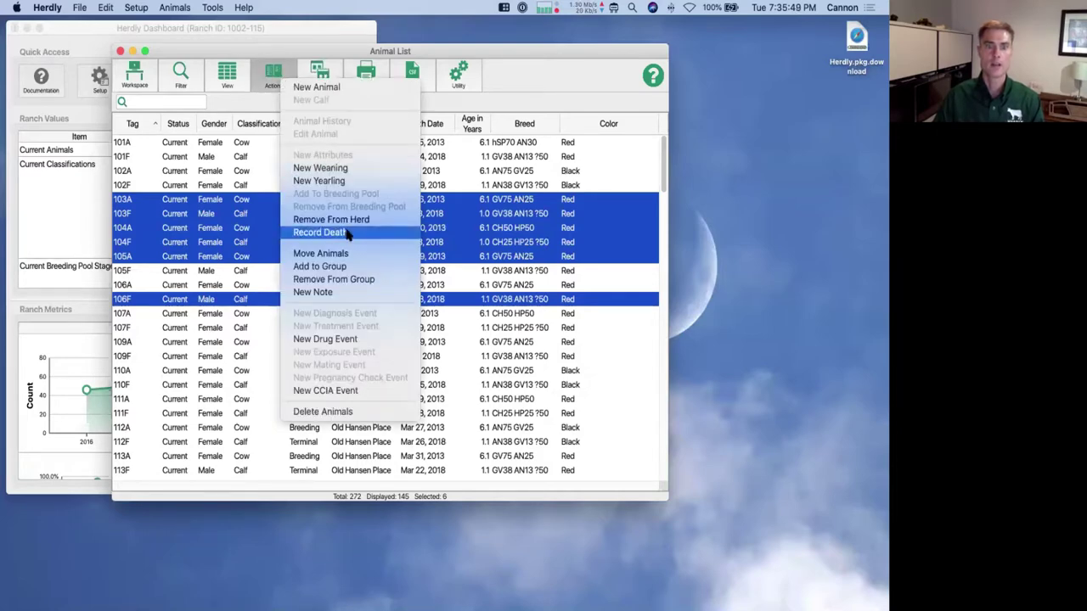
{"action": "left_click", "coordinate": [340, 257]}
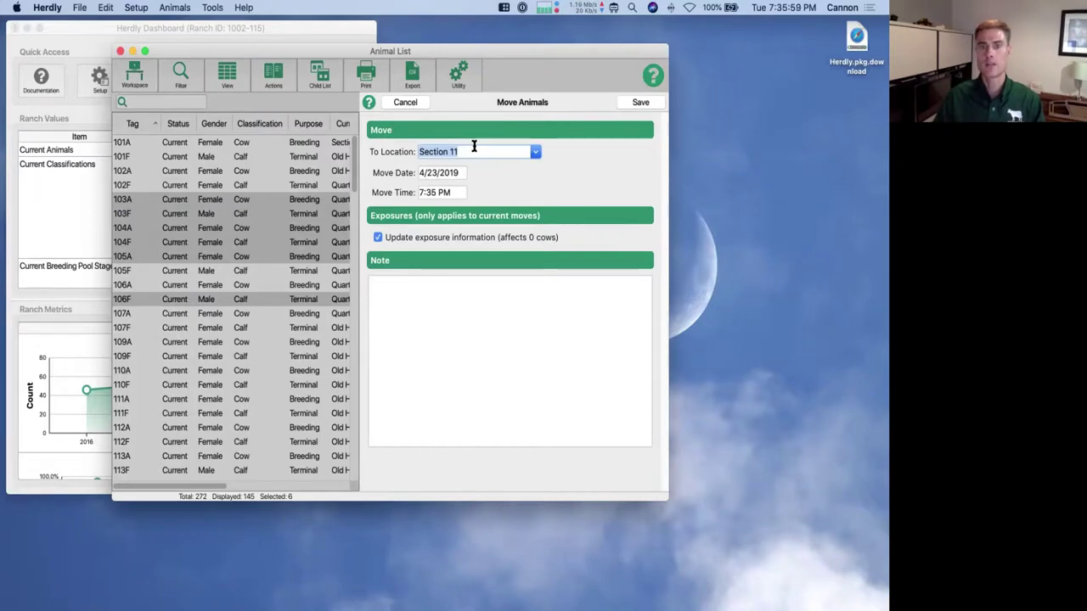
{"action": "left_click", "coordinate": [535, 152]}
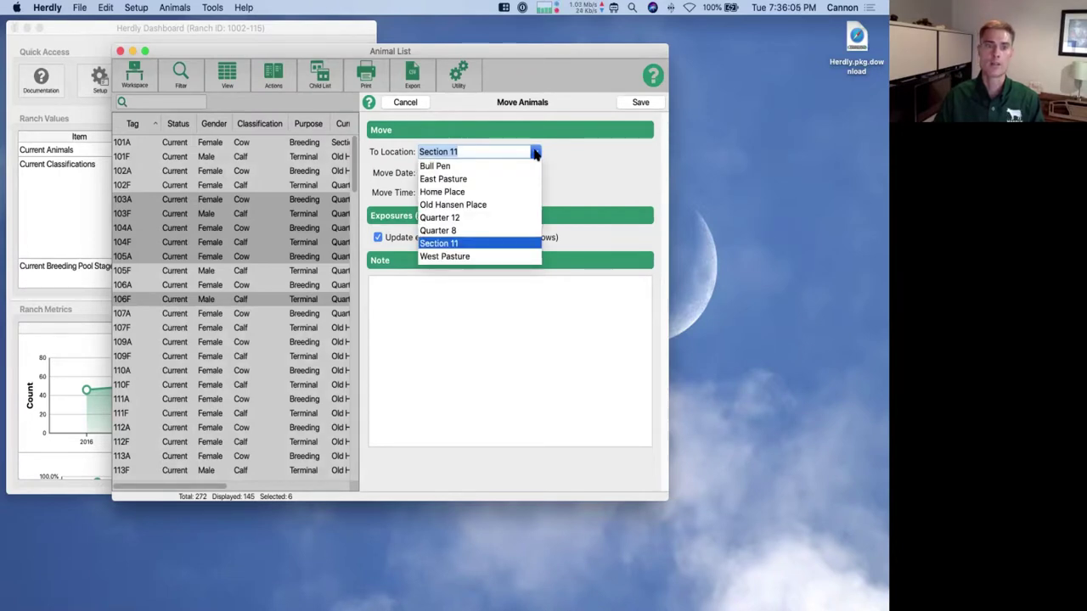
{"action": "left_click", "coordinate": [450, 258]}
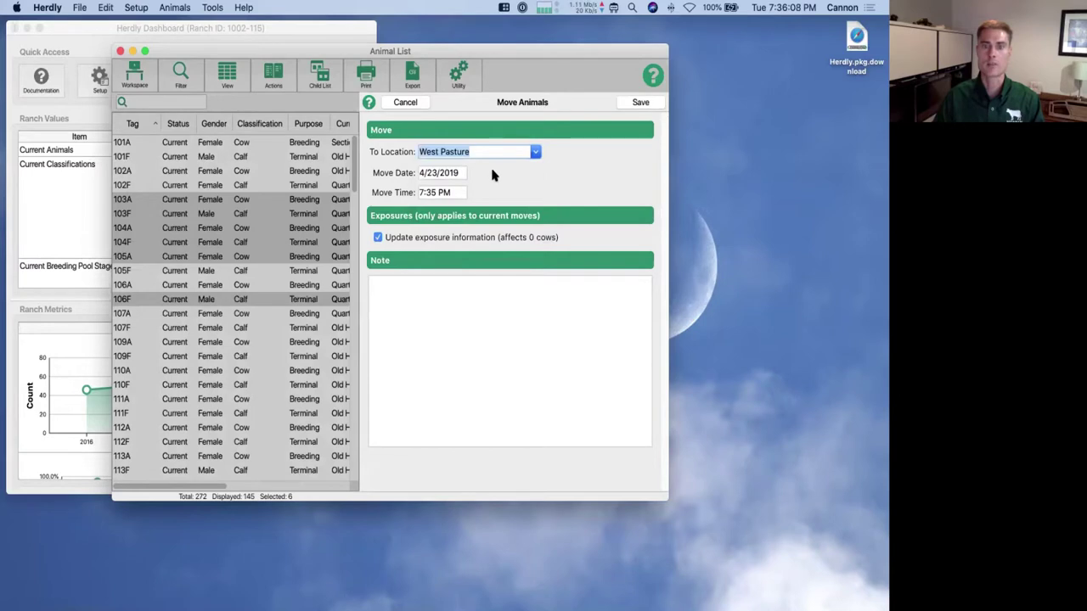
{"action": "left_click", "coordinate": [637, 102]}
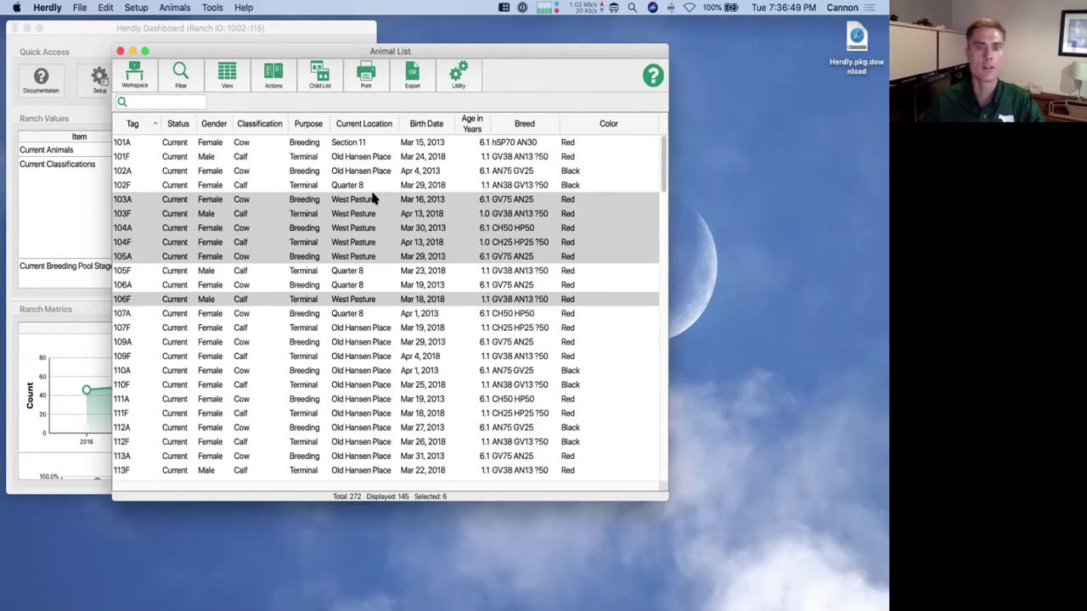
With cow 101A selected, open a blank New Animal form, scroll from Identification to Ownership, then cancel it
{"action": "left_click", "coordinate": [358, 145]}
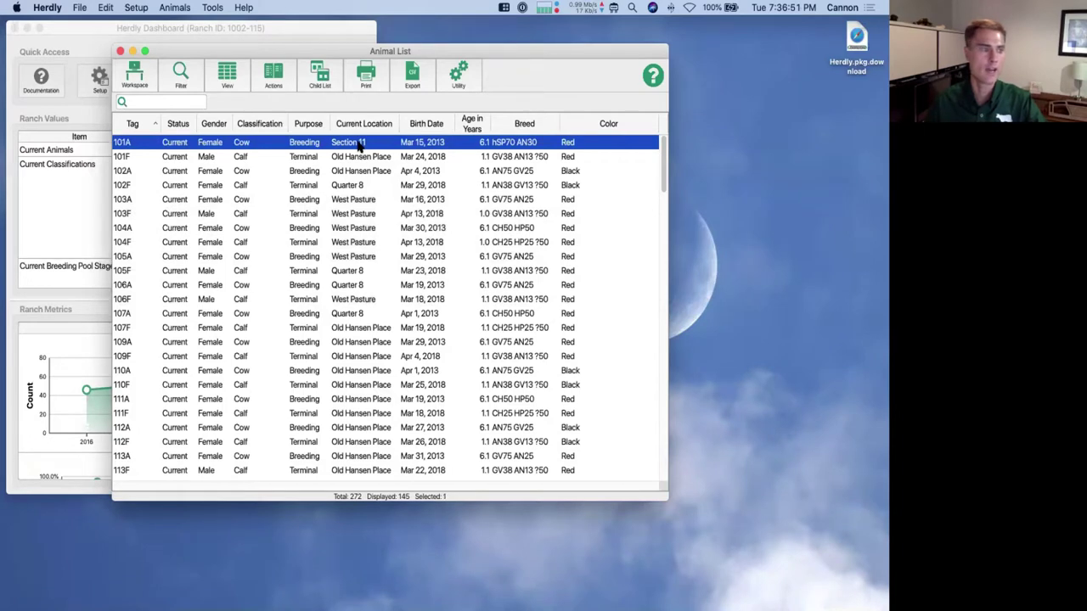
{"action": "left_click", "coordinate": [275, 78]}
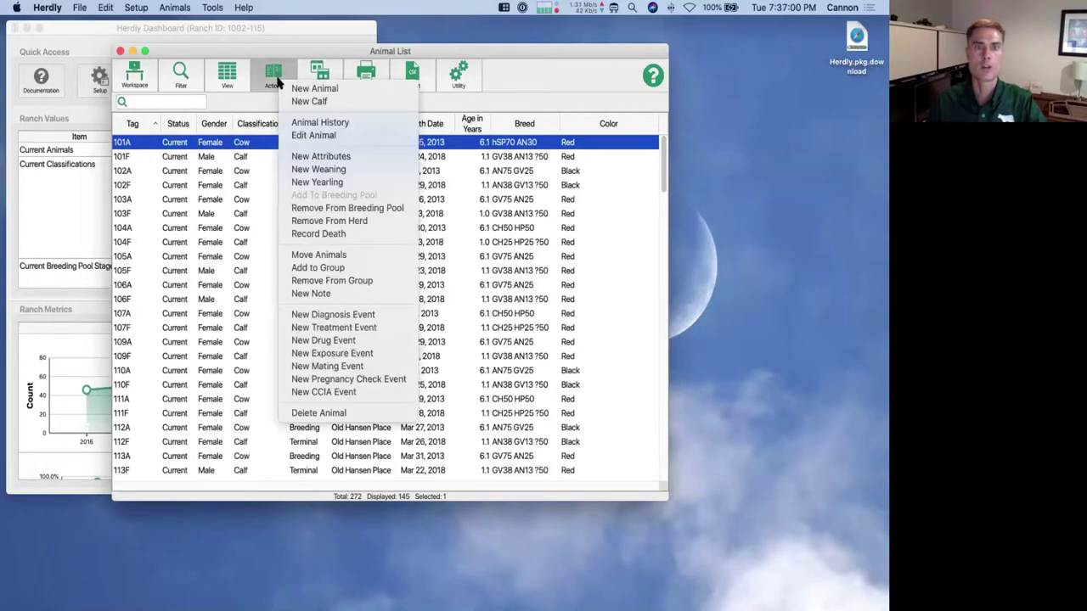
{"action": "left_click", "coordinate": [348, 89]}
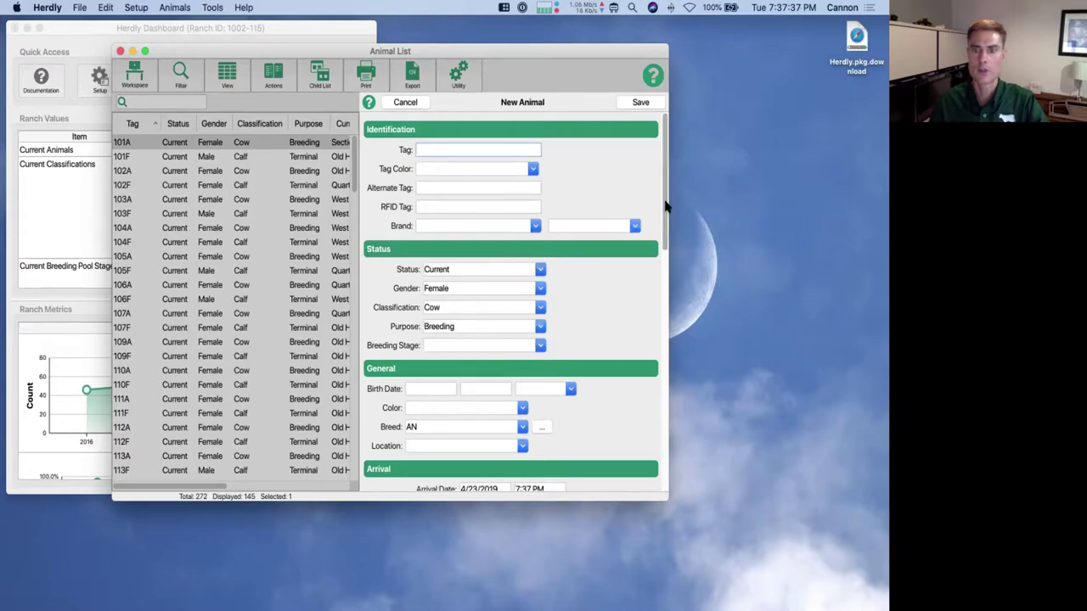
{"action": "left_click_drag", "start_coordinate": [666, 207], "coordinate": [667, 371]}
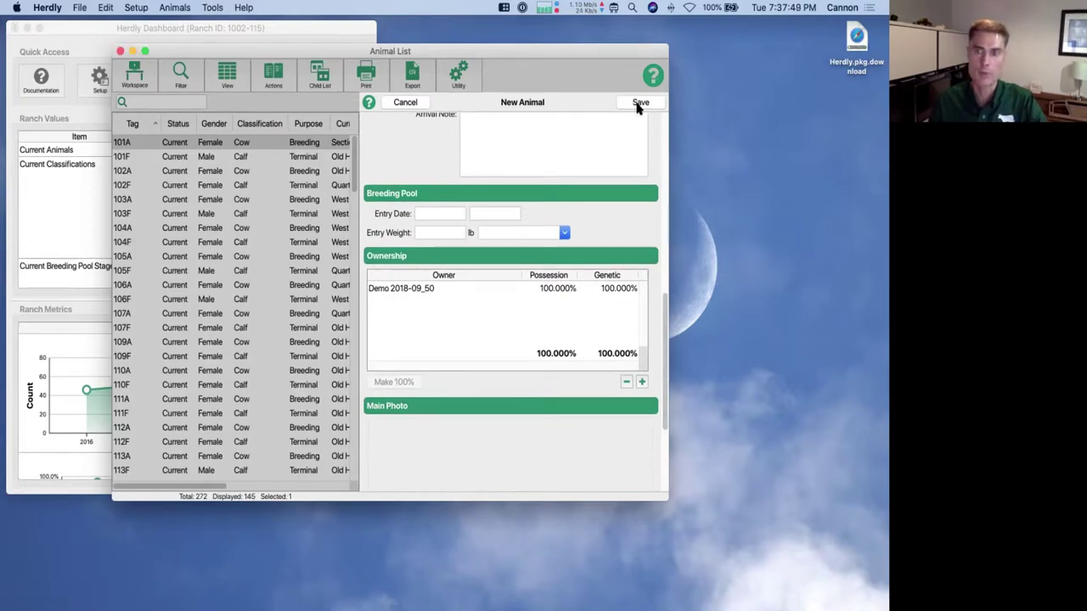
{"action": "scroll", "coordinate": [667, 252], "scroll_direction": "up", "scroll_amount": 1}
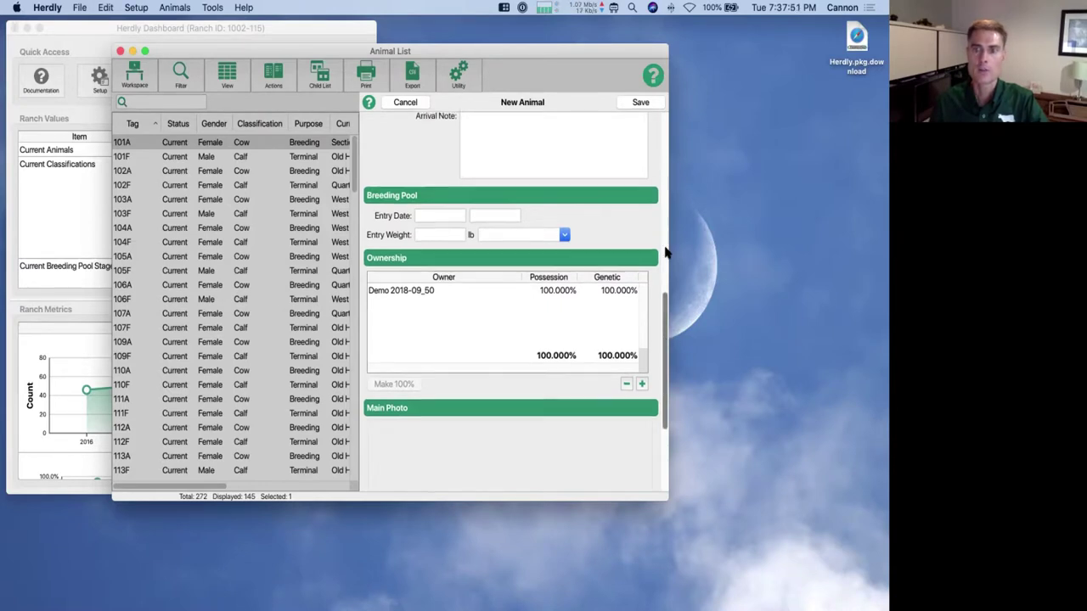
{"action": "scroll", "coordinate": [666, 252], "scroll_direction": "up", "scroll_amount": 15}
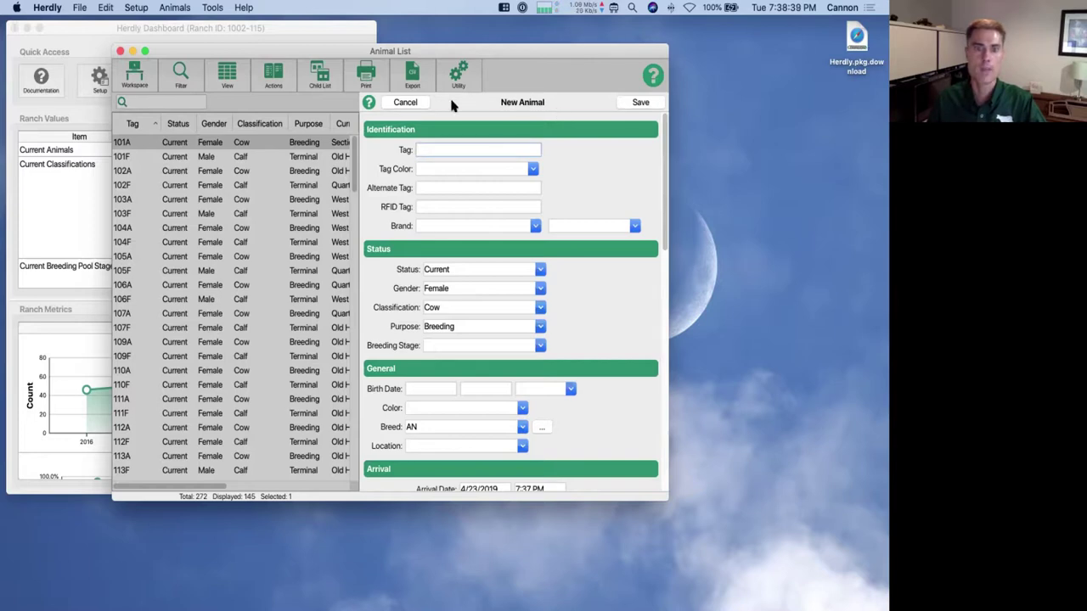
{"action": "left_click", "coordinate": [404, 103]}
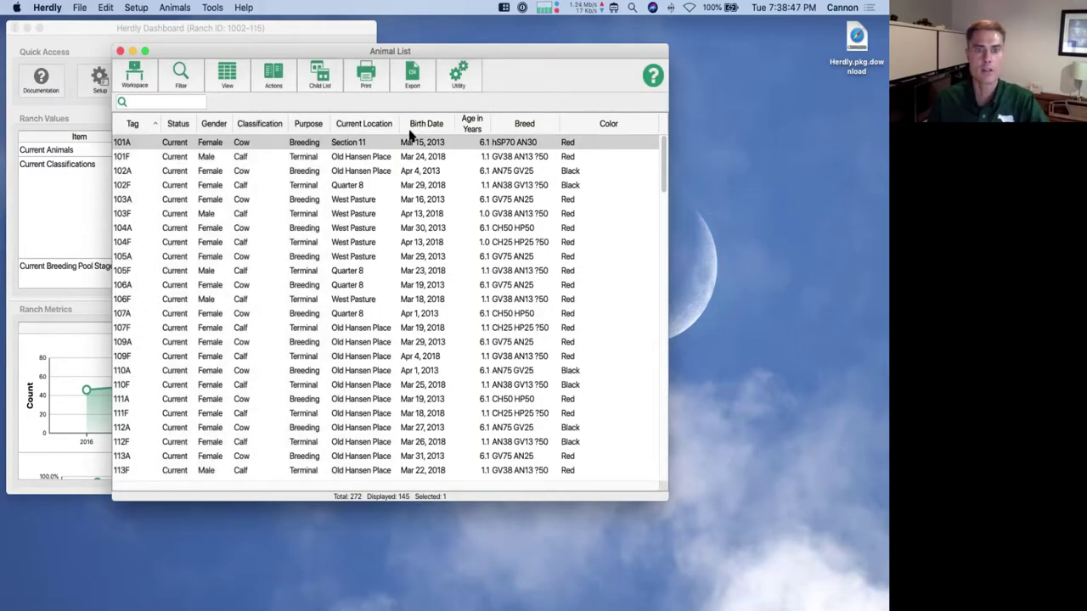
Select cow 105A in the Animal List and open its Actions menu
{"action": "left_click", "coordinate": [242, 259]}
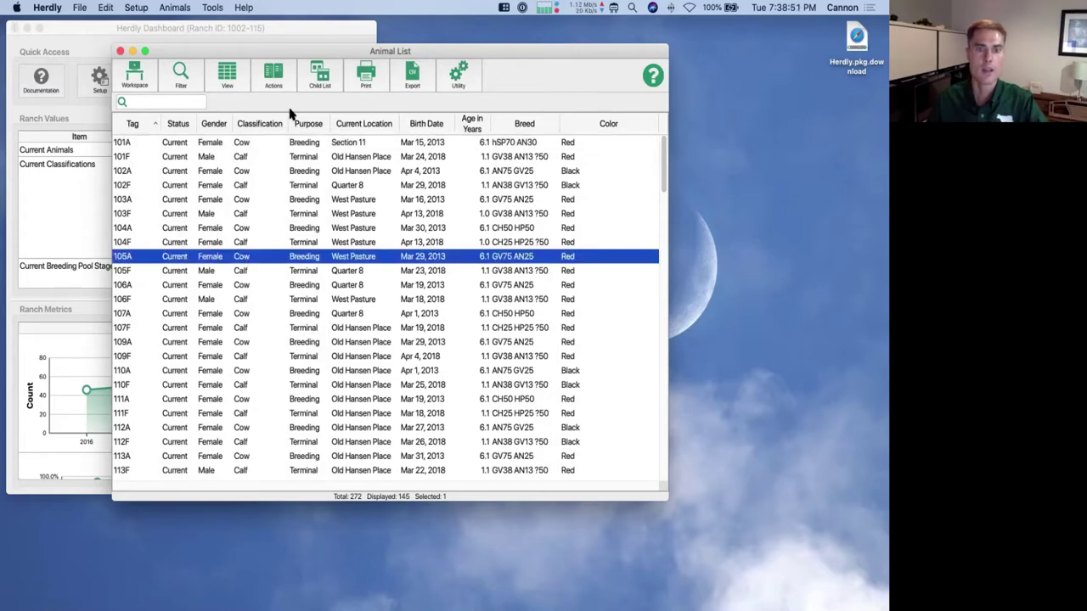
{"action": "left_click", "coordinate": [275, 76]}
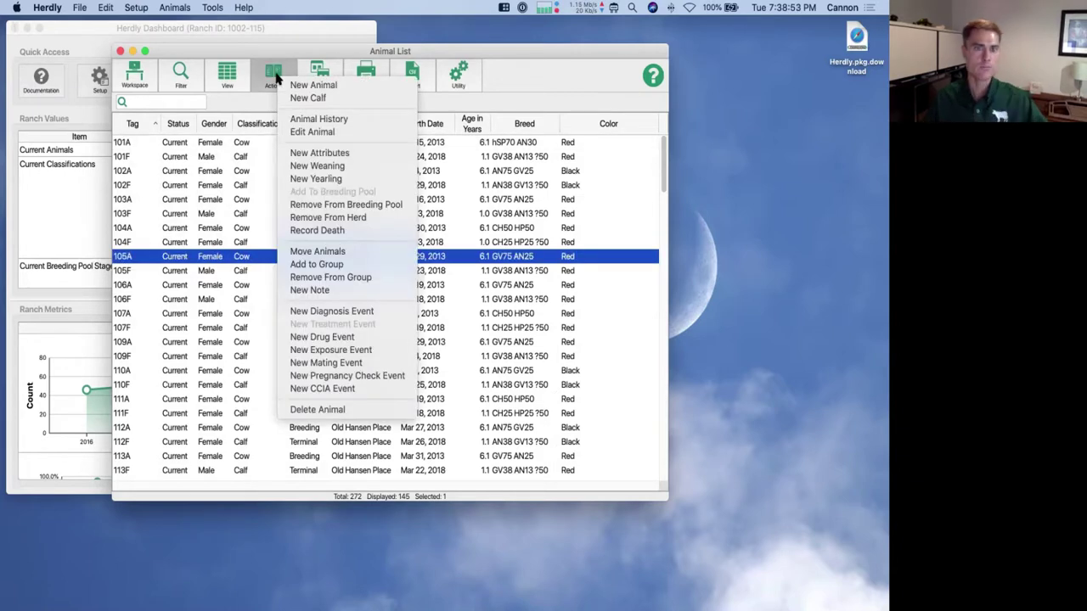
Start a New Calf for dam 105A, review it down to Calving Information, then discard it unsaved
{"action": "left_click", "coordinate": [311, 99]}
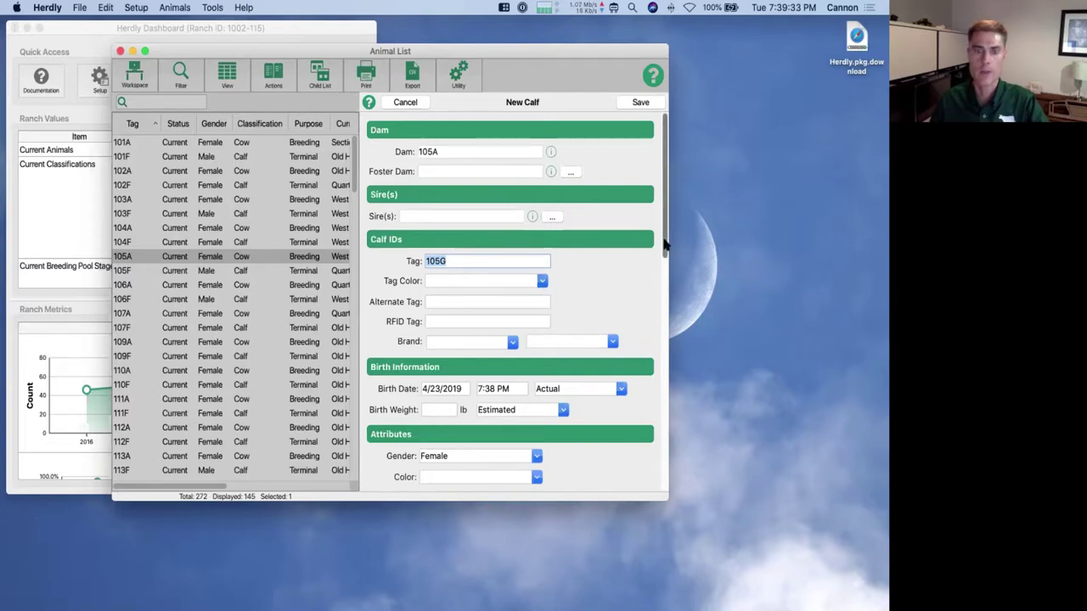
{"action": "left_click_drag", "start_coordinate": [665, 243], "coordinate": [664, 360]}
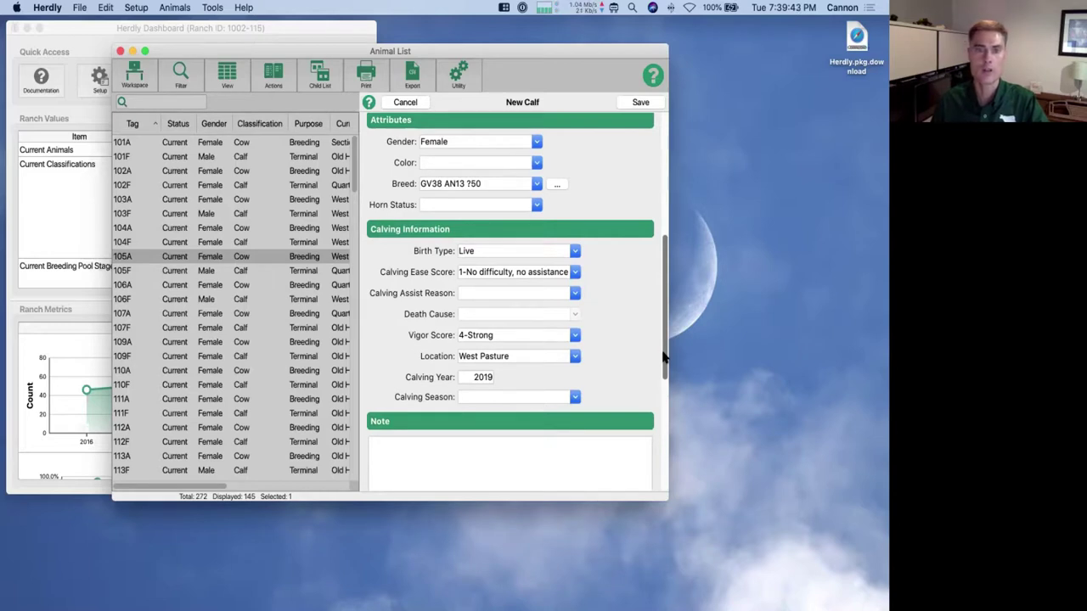
{"action": "left_click", "coordinate": [414, 103]}
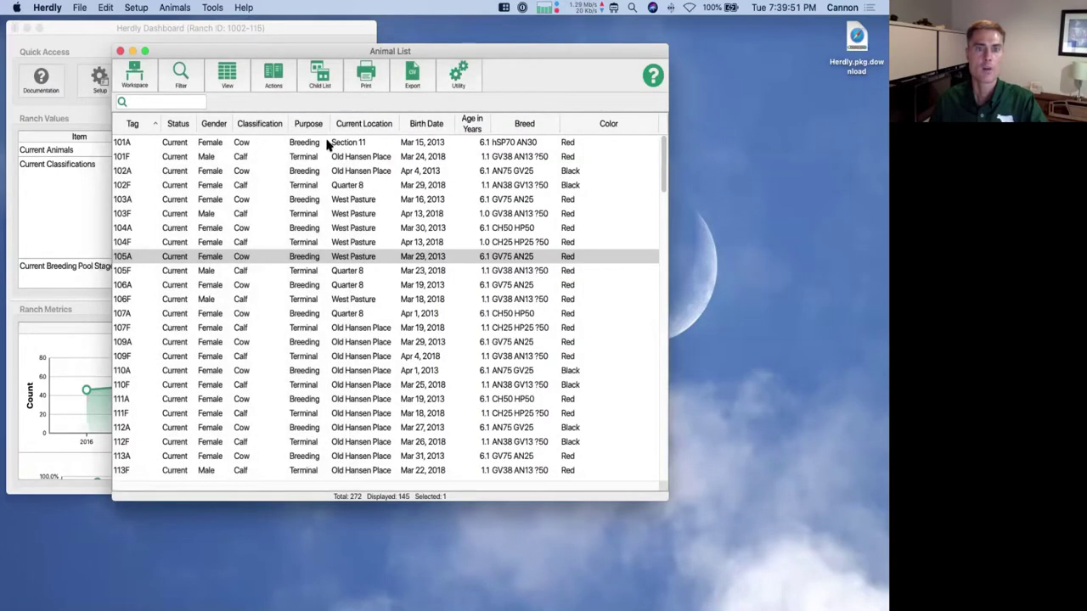
Select cow 101A and bring up its Animal History
{"action": "left_click", "coordinate": [318, 148]}
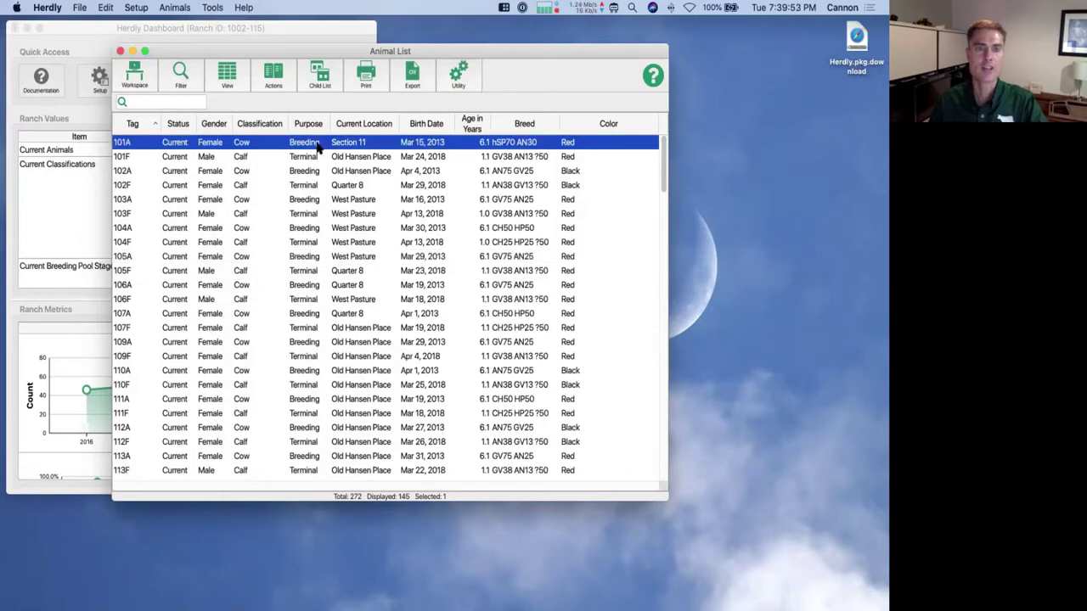
{"action": "left_click", "coordinate": [272, 78]}
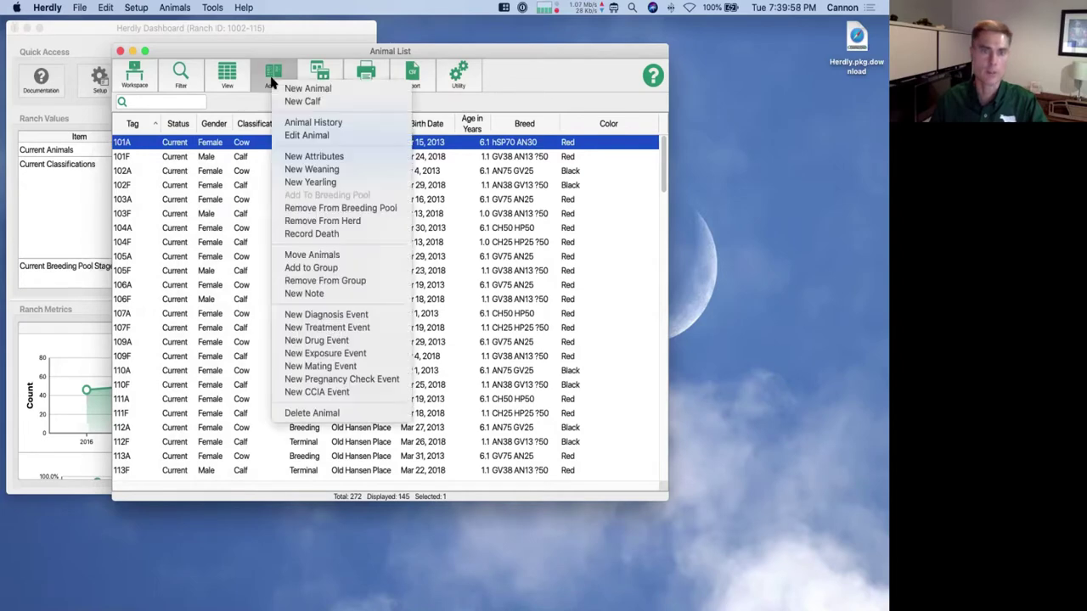
{"action": "left_click", "coordinate": [357, 125]}
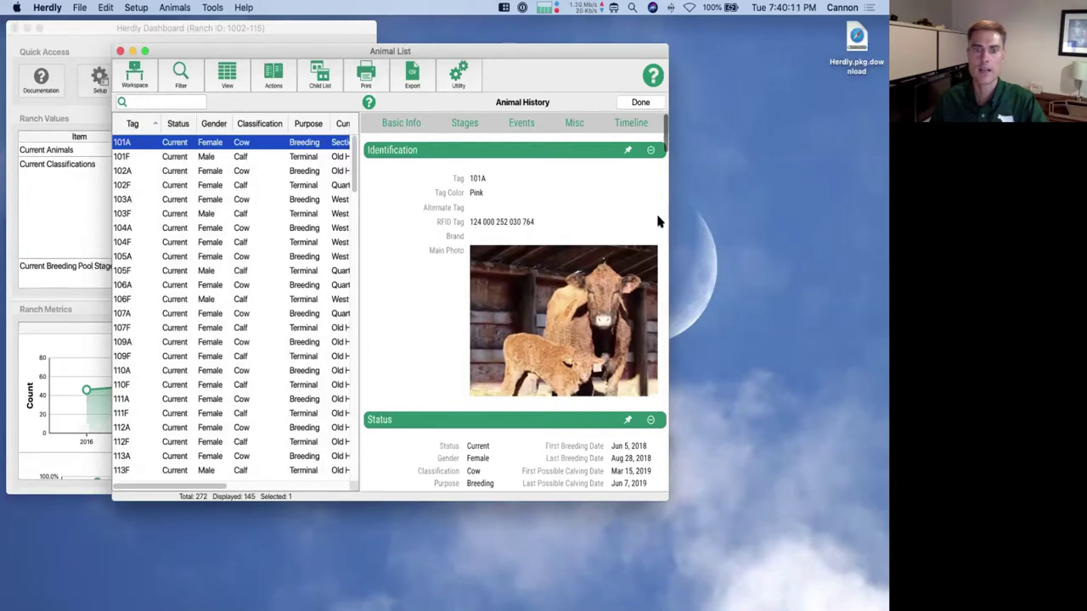
Scroll cow 101A's Animal History down past status, attributes and performance to the Pedigree chart
{"action": "scroll", "coordinate": [658, 221], "scroll_direction": "down", "scroll_amount": 5}
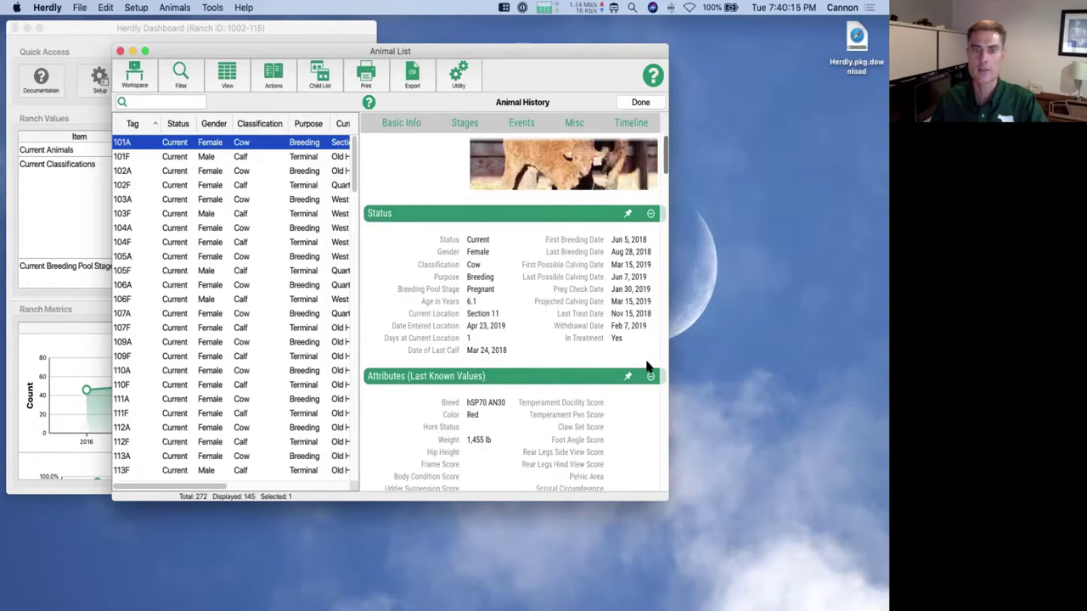
{"action": "scroll", "coordinate": [592, 373], "scroll_direction": "down", "scroll_amount": 4}
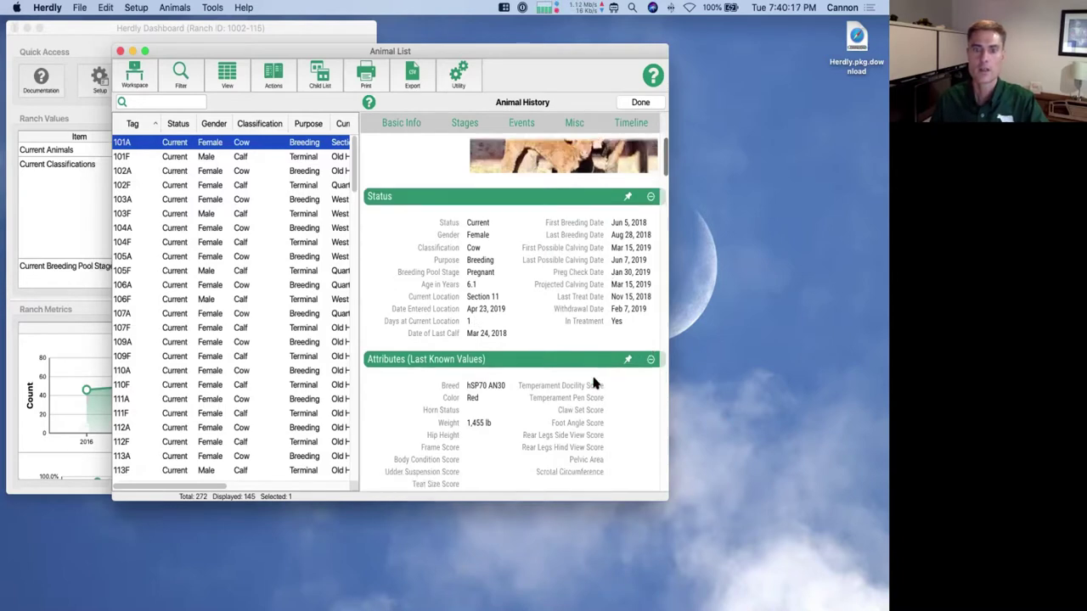
{"action": "scroll", "coordinate": [593, 382], "scroll_direction": "down", "scroll_amount": 1}
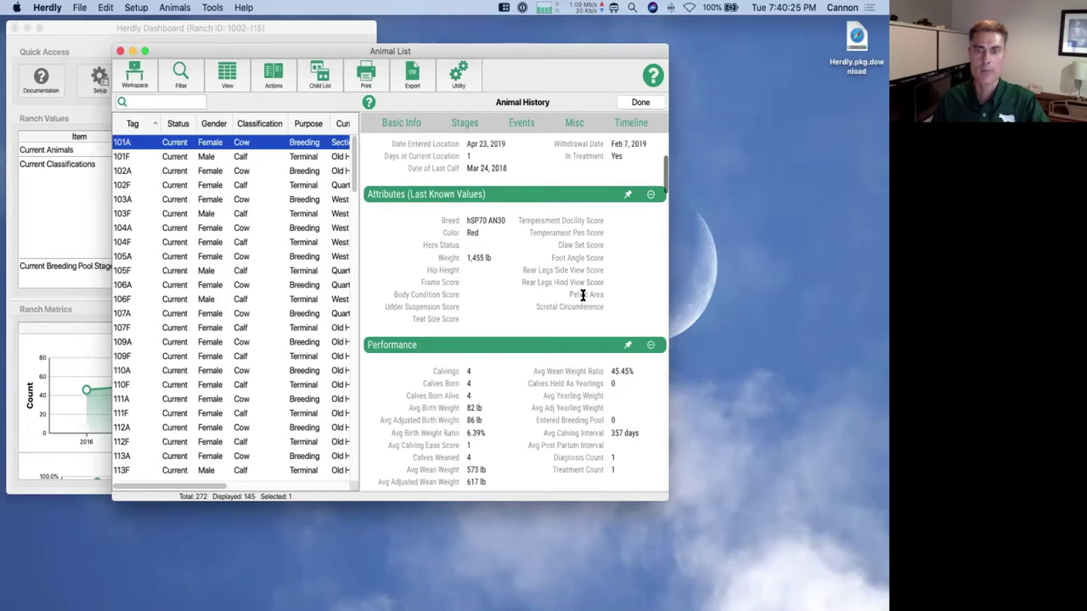
{"action": "scroll", "coordinate": [582, 295], "scroll_direction": "down", "scroll_amount": 5}
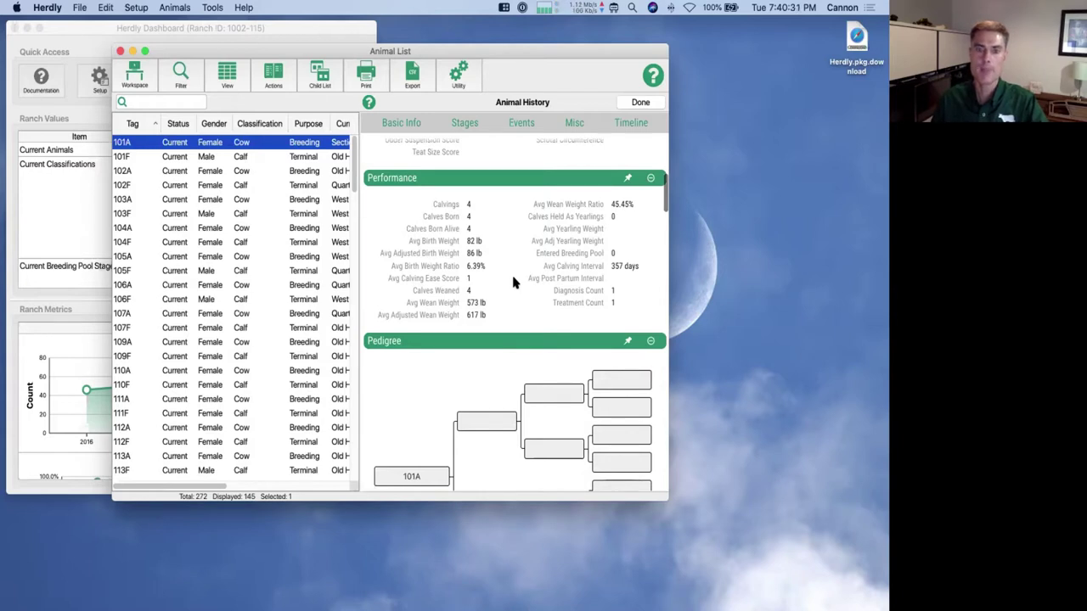
{"action": "scroll", "coordinate": [513, 283], "scroll_direction": "down", "scroll_amount": 5}
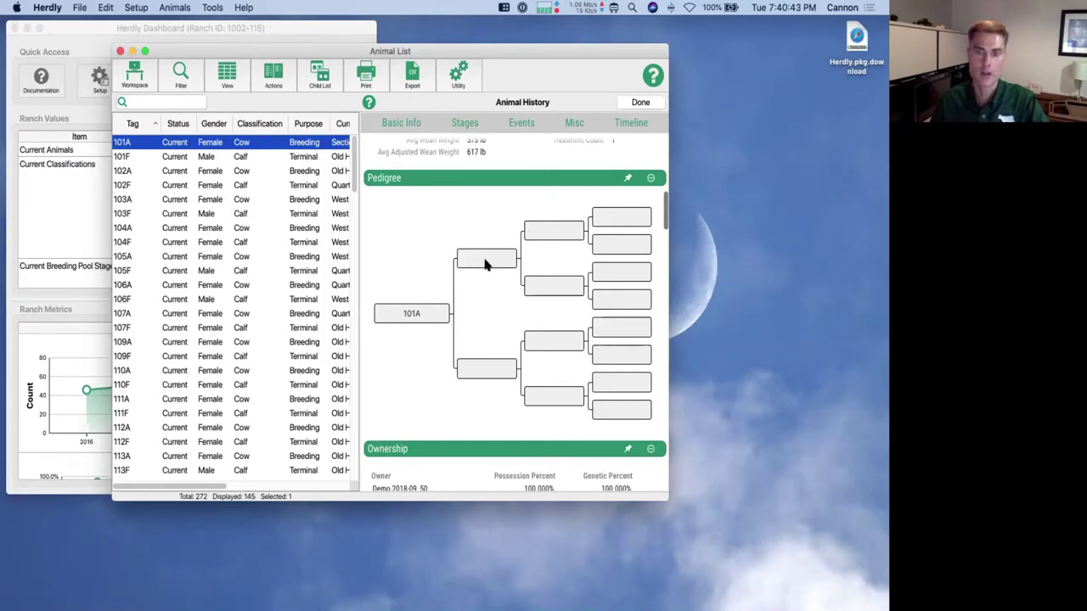
{"action": "scroll", "coordinate": [488, 296], "scroll_direction": "down", "scroll_amount": 5}
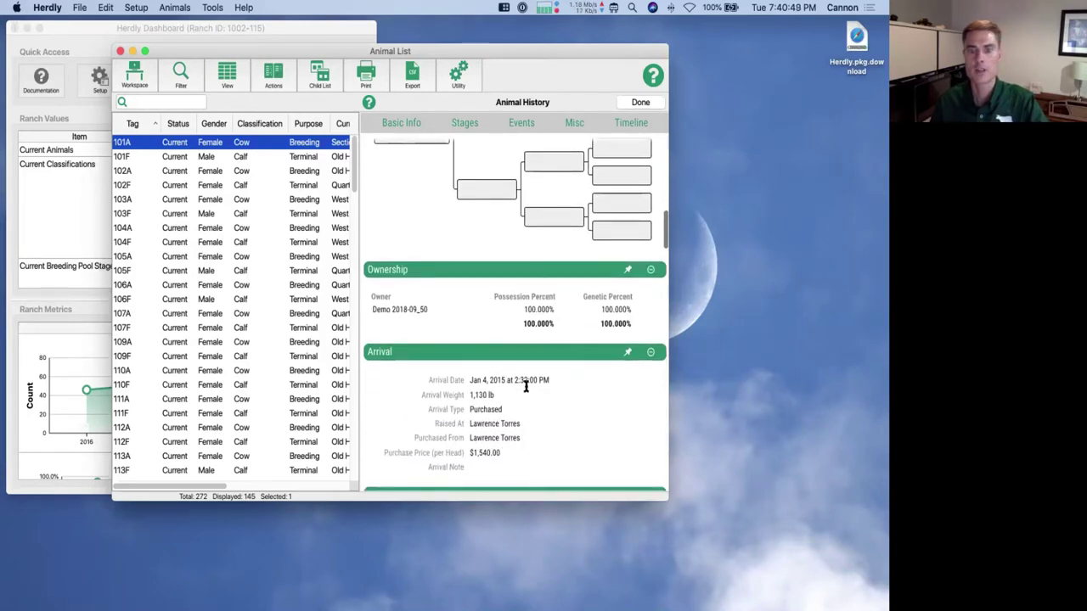
{"action": "scroll", "coordinate": [534, 403], "scroll_direction": "down", "scroll_amount": 5}
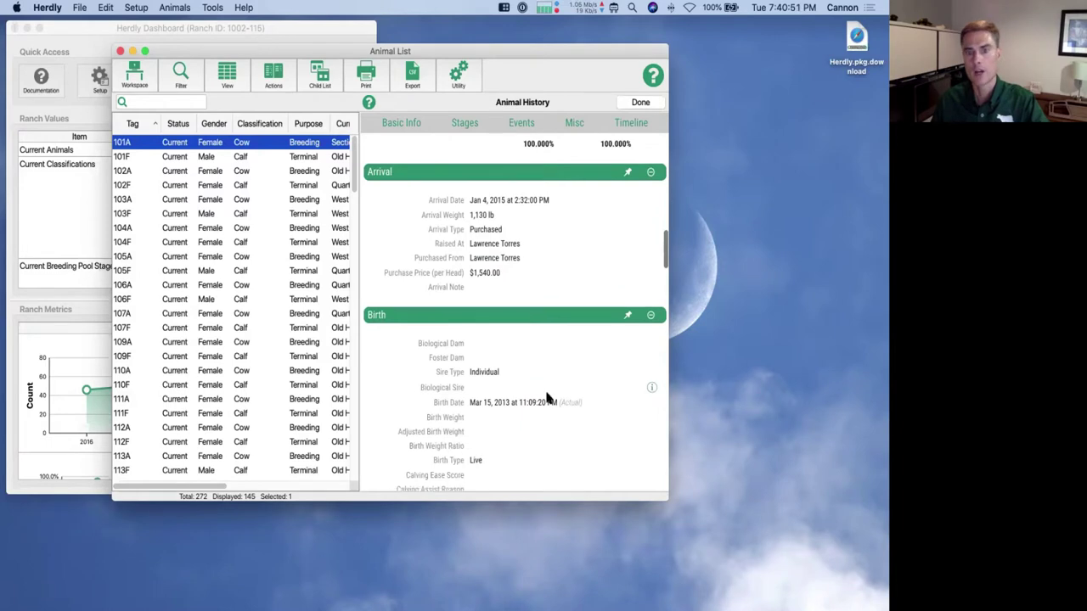
{"action": "scroll", "coordinate": [547, 397], "scroll_direction": "down", "scroll_amount": 5}
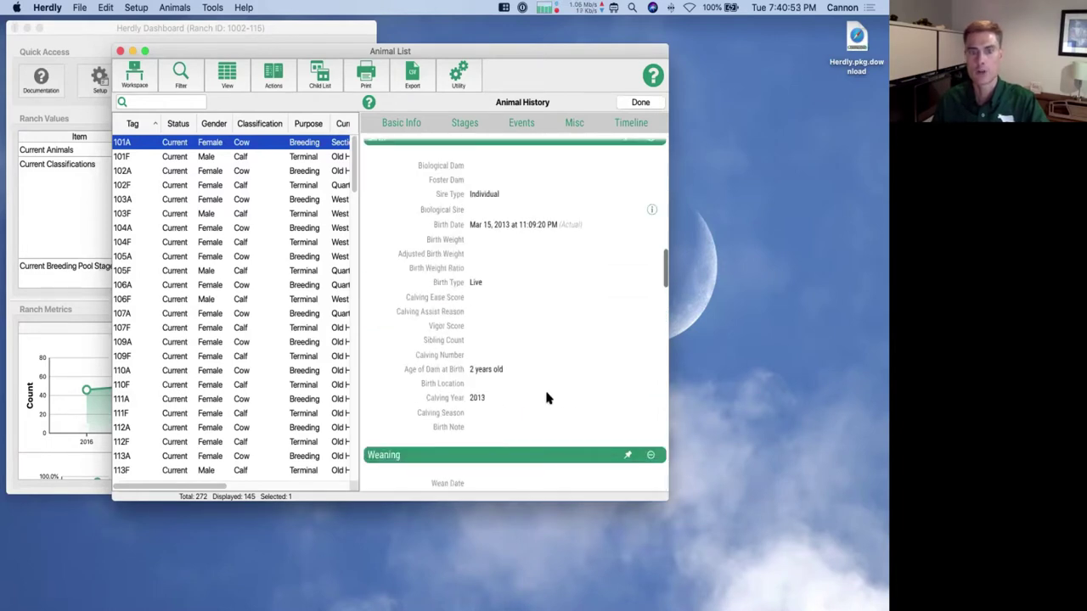
{"action": "scroll", "coordinate": [546, 398], "scroll_direction": "down", "scroll_amount": 6}
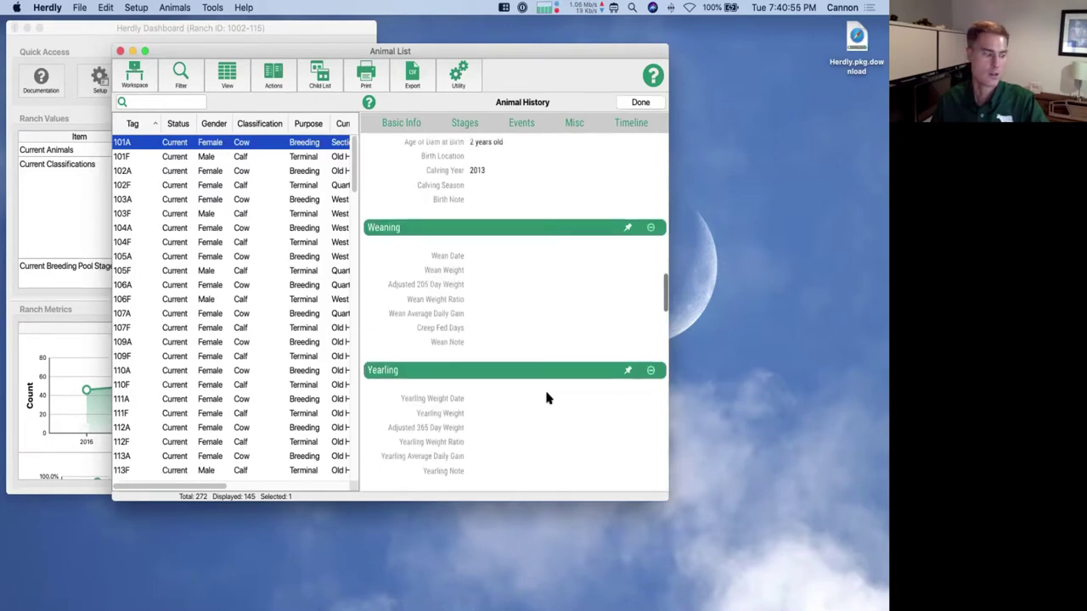
{"action": "scroll", "coordinate": [546, 398], "scroll_direction": "down", "scroll_amount": 5}
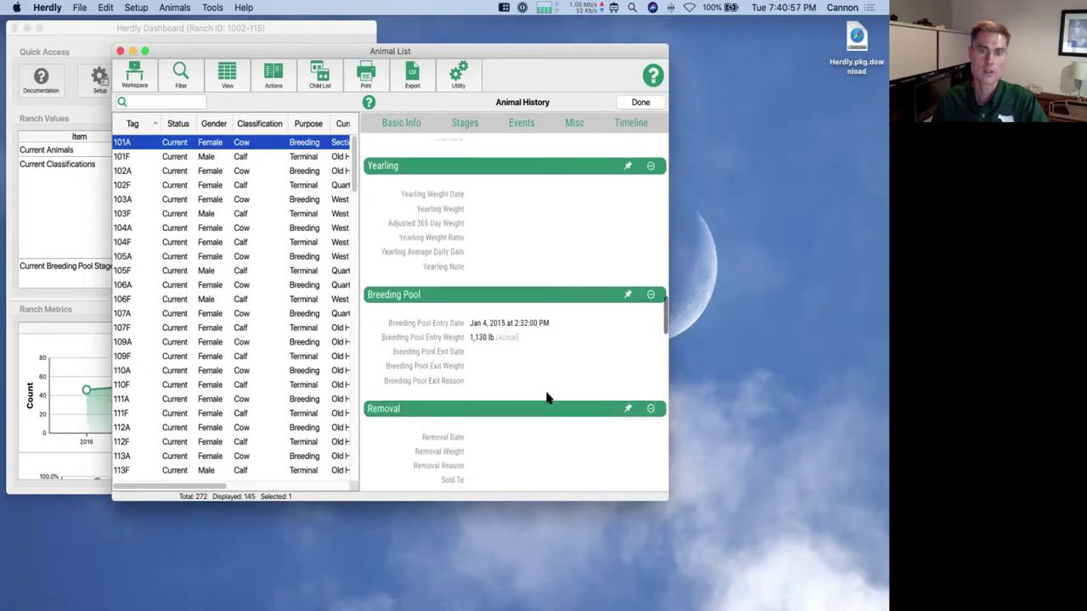
{"action": "scroll", "coordinate": [546, 397], "scroll_direction": "down", "scroll_amount": 7}
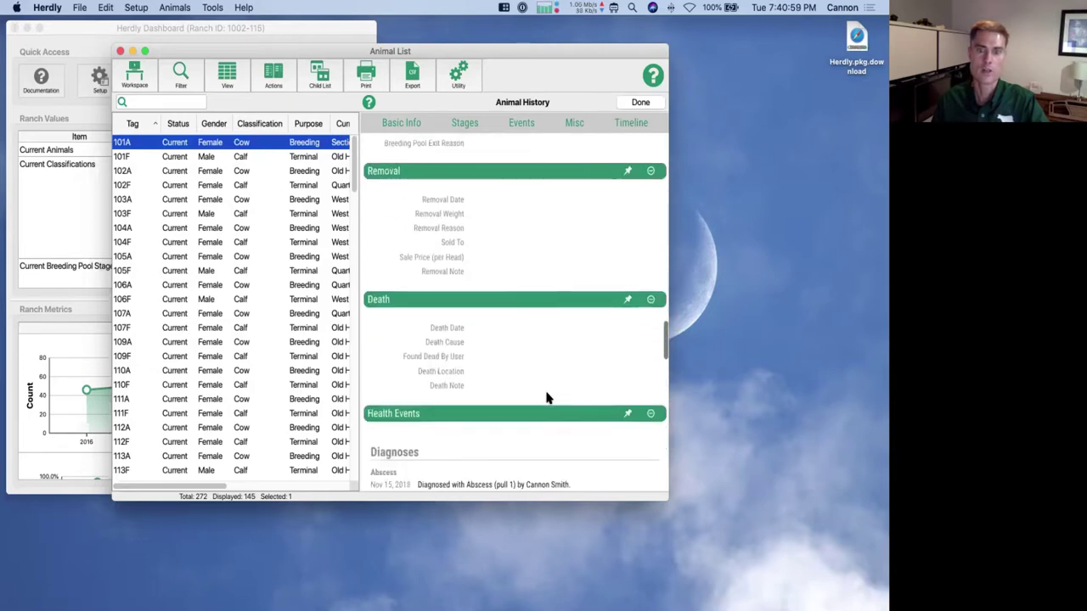
{"action": "scroll", "coordinate": [546, 397], "scroll_direction": "down", "scroll_amount": 8}
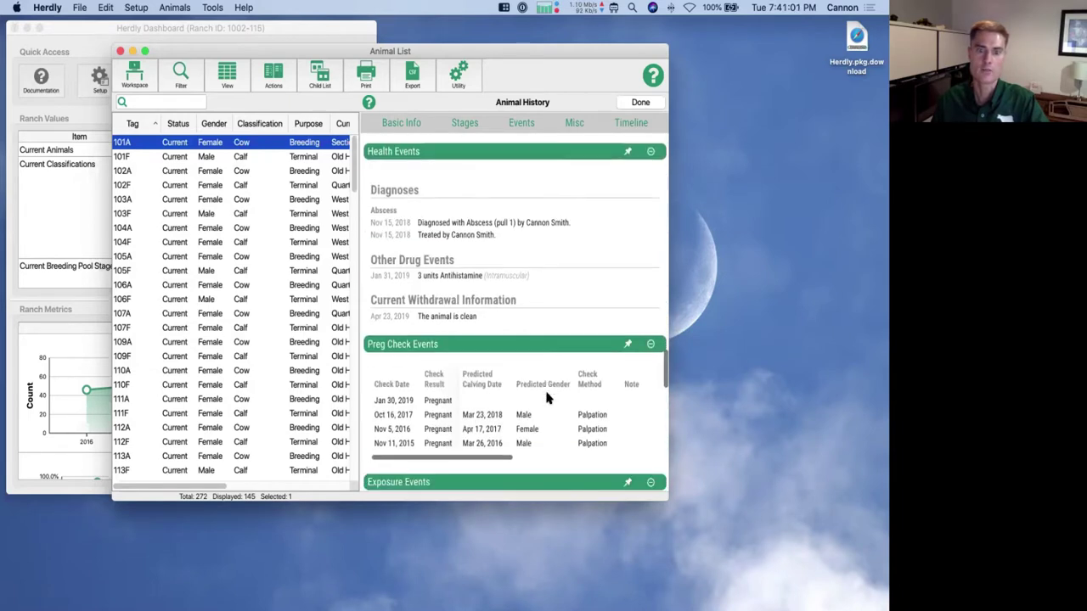
{"action": "scroll", "coordinate": [544, 387], "scroll_direction": "down", "scroll_amount": 5}
{"action": "scroll", "coordinate": [546, 391], "scroll_direction": "down", "scroll_amount": 3}
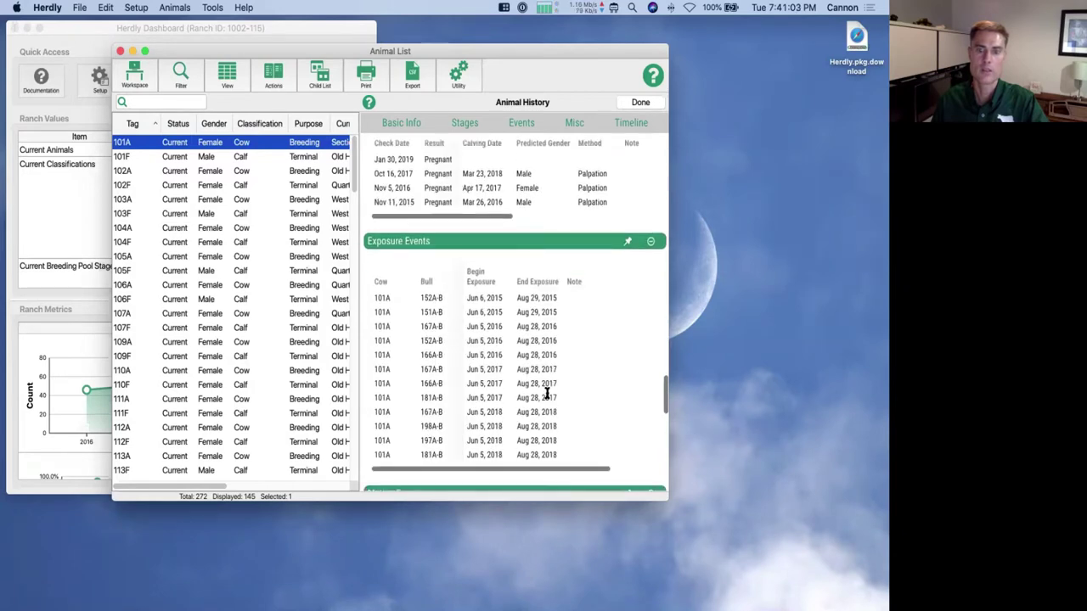
{"action": "scroll", "coordinate": [546, 390], "scroll_direction": "down", "scroll_amount": 4}
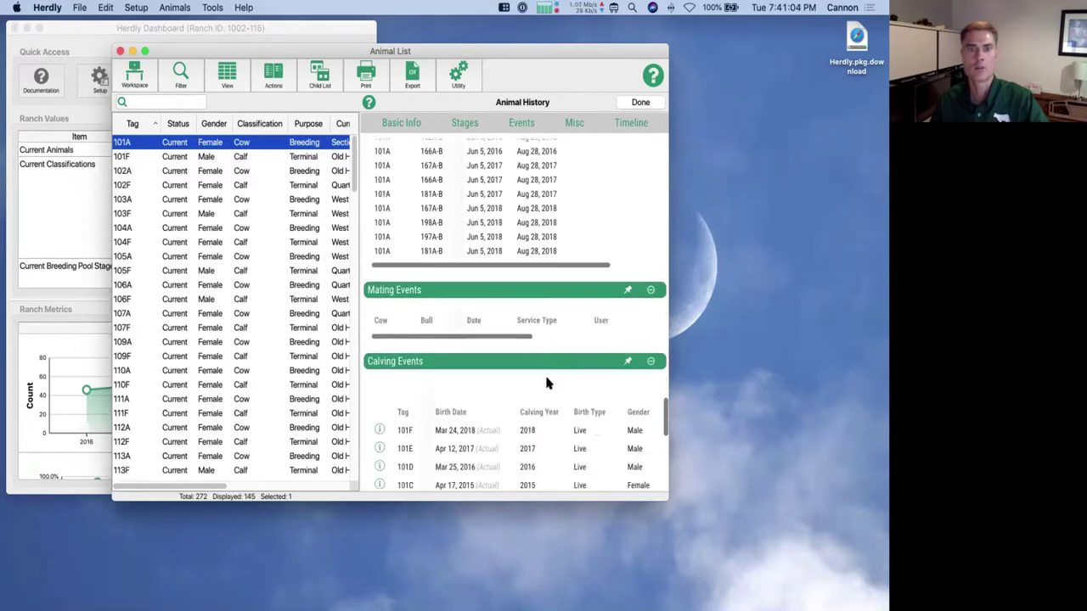
Close 101A's Animal History, dismiss the Actions menu unused, and bring up the list's Filter options
{"action": "left_click", "coordinate": [639, 102]}
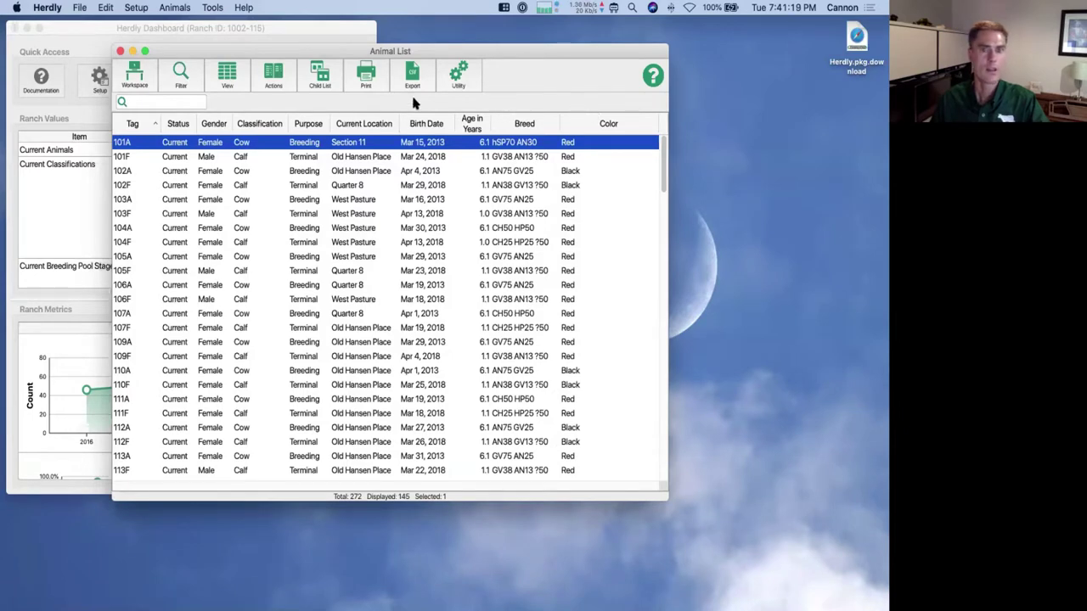
{"action": "left_click", "coordinate": [277, 78]}
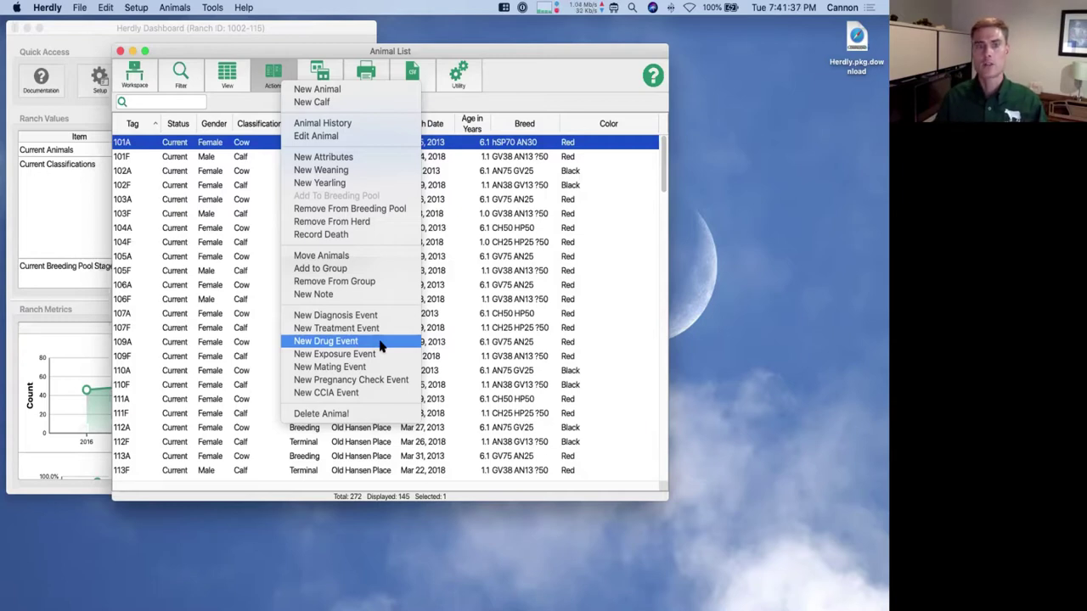
{"action": "left_click", "coordinate": [468, 254]}
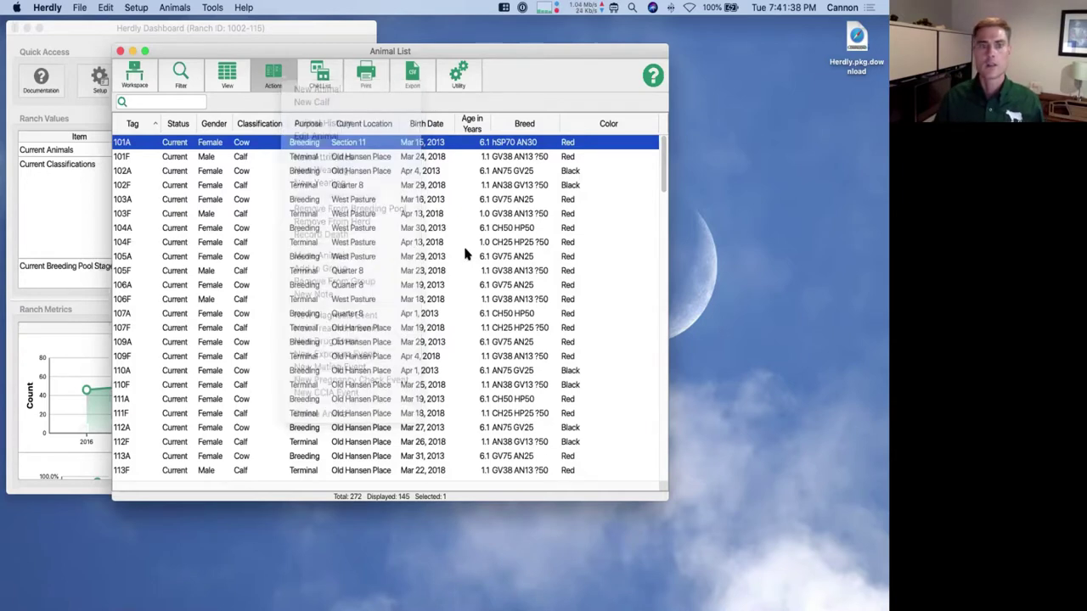
{"action": "left_click", "coordinate": [181, 76]}
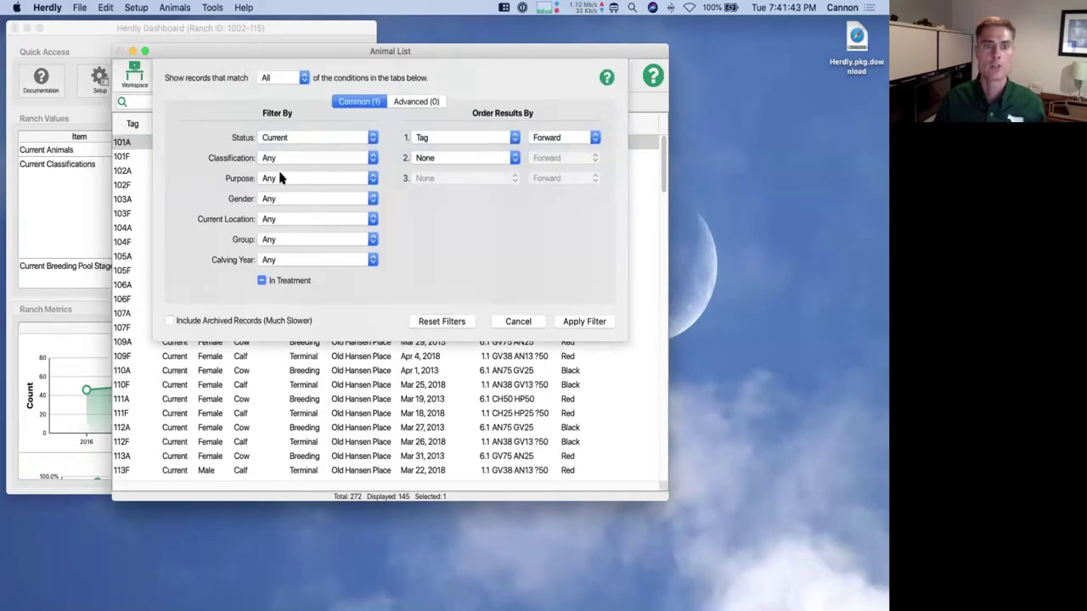
Filter the list to Calf classification at Old Hansen Place (55 of 272), then select calf 112F
{"action": "left_click", "coordinate": [280, 161]}
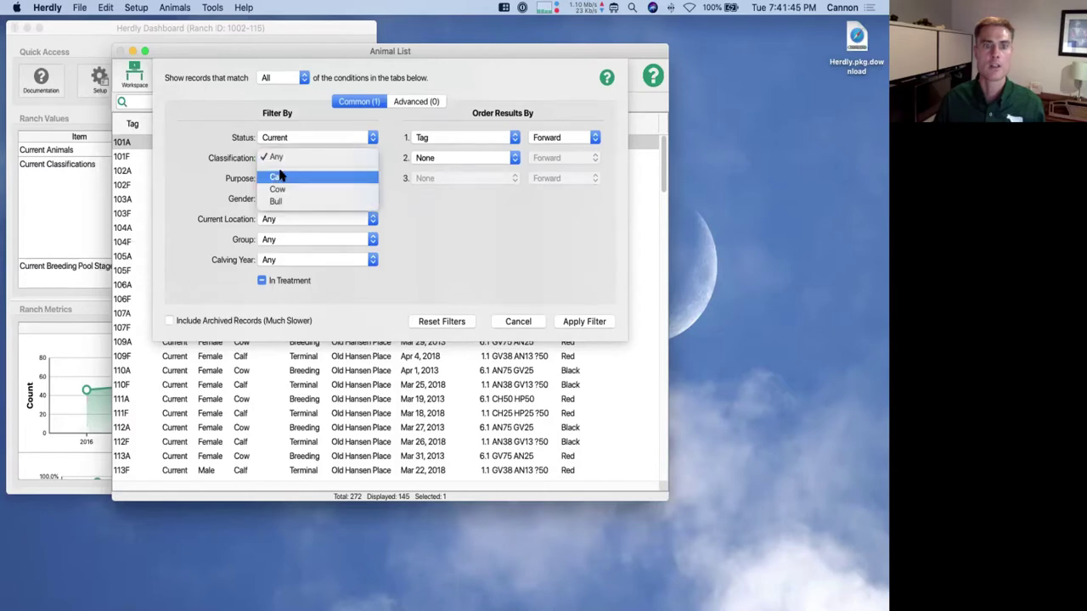
{"action": "left_click", "coordinate": [286, 213]}
{"action": "left_click", "coordinate": [287, 218]}
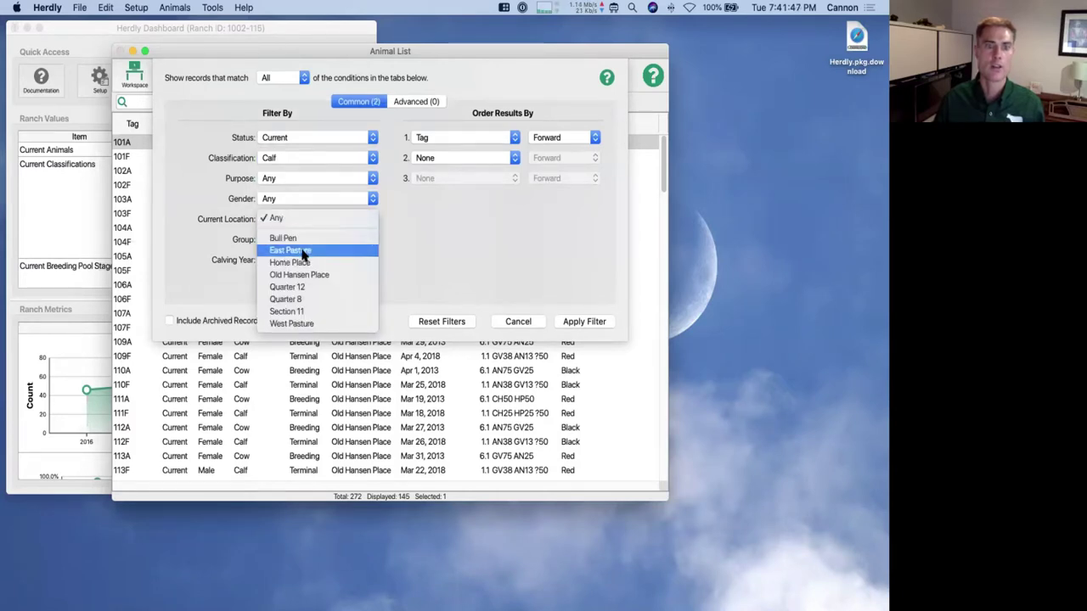
{"action": "left_click", "coordinate": [303, 252]}
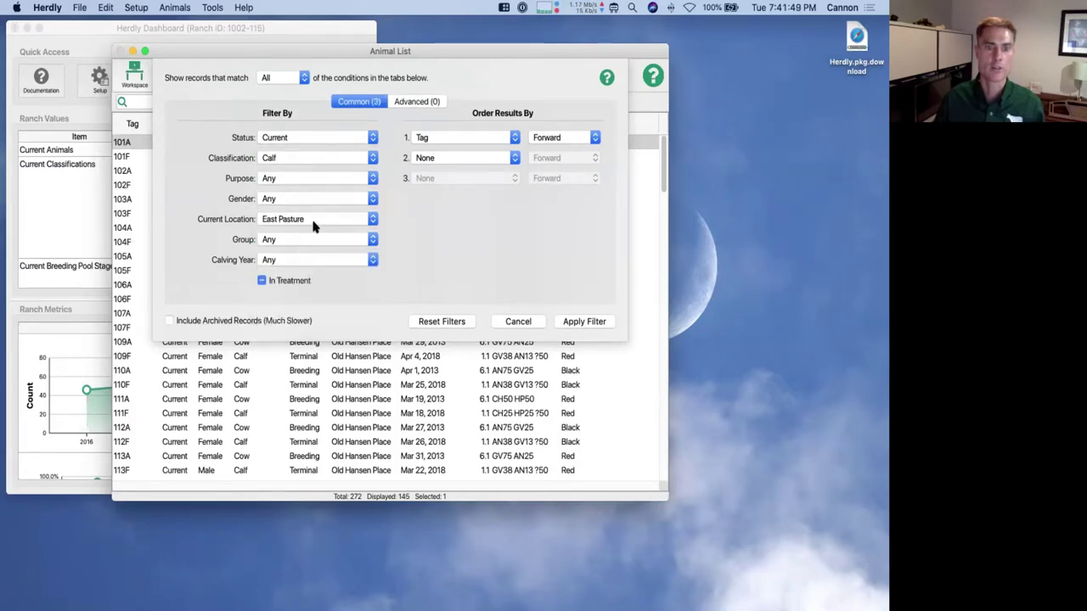
{"action": "left_click", "coordinate": [313, 223]}
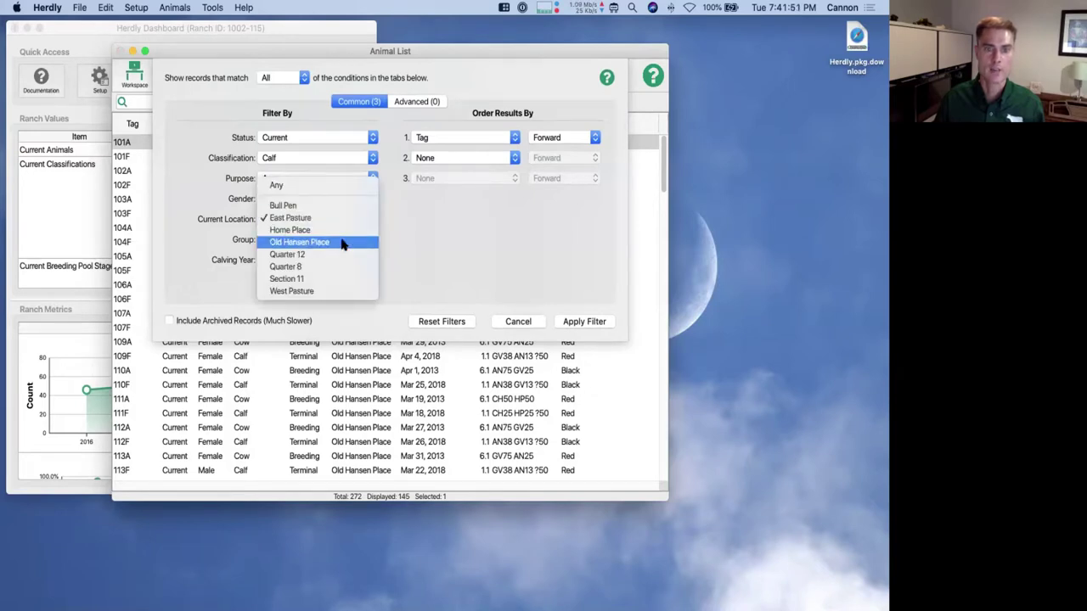
{"action": "left_click", "coordinate": [342, 245]}
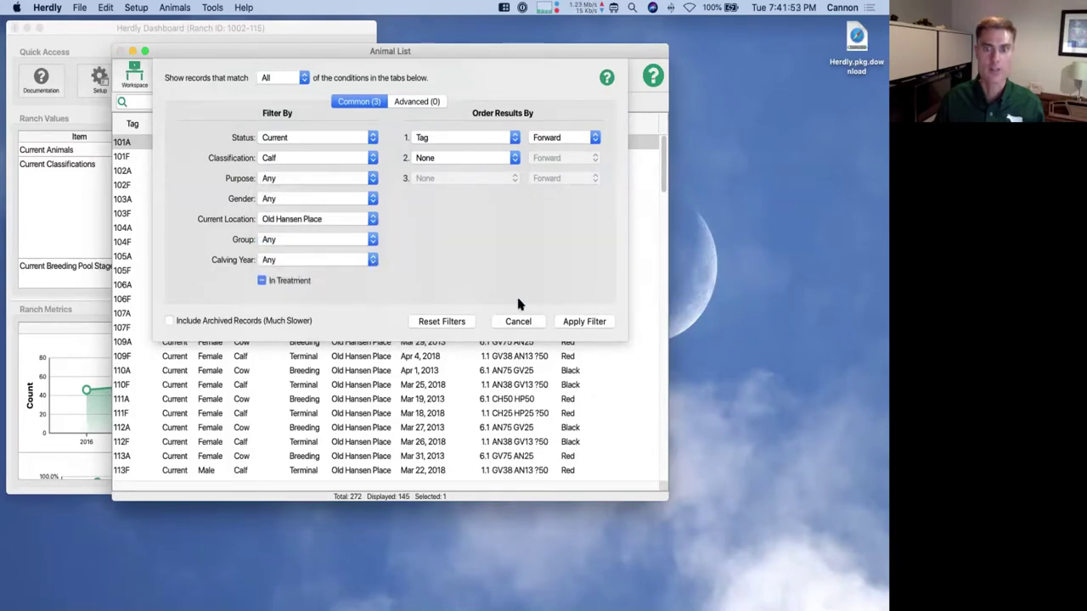
{"action": "left_click", "coordinate": [565, 325]}
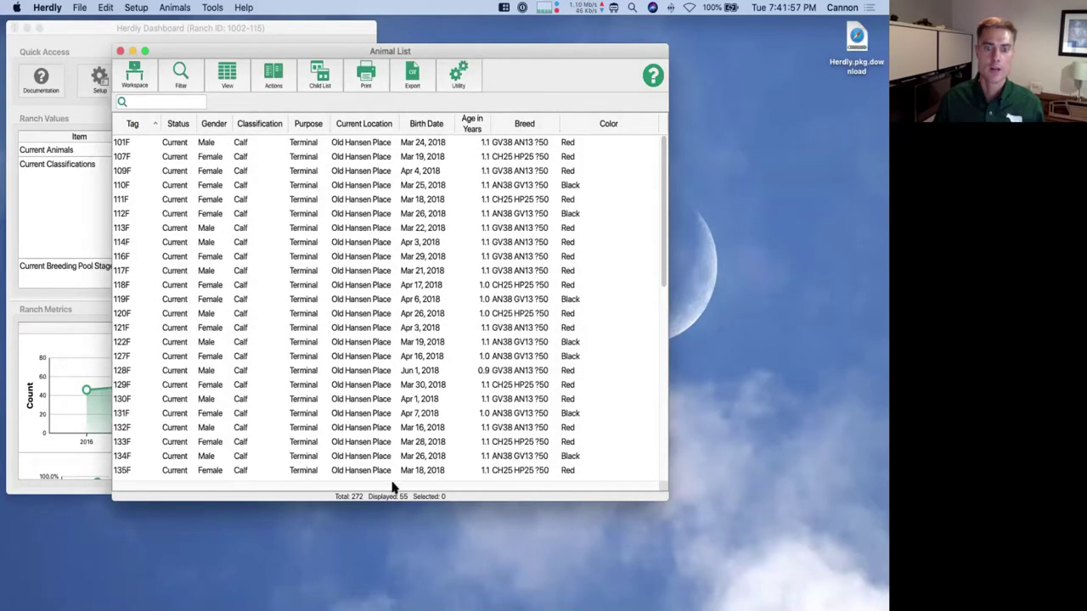
{"action": "left_click", "coordinate": [362, 214]}
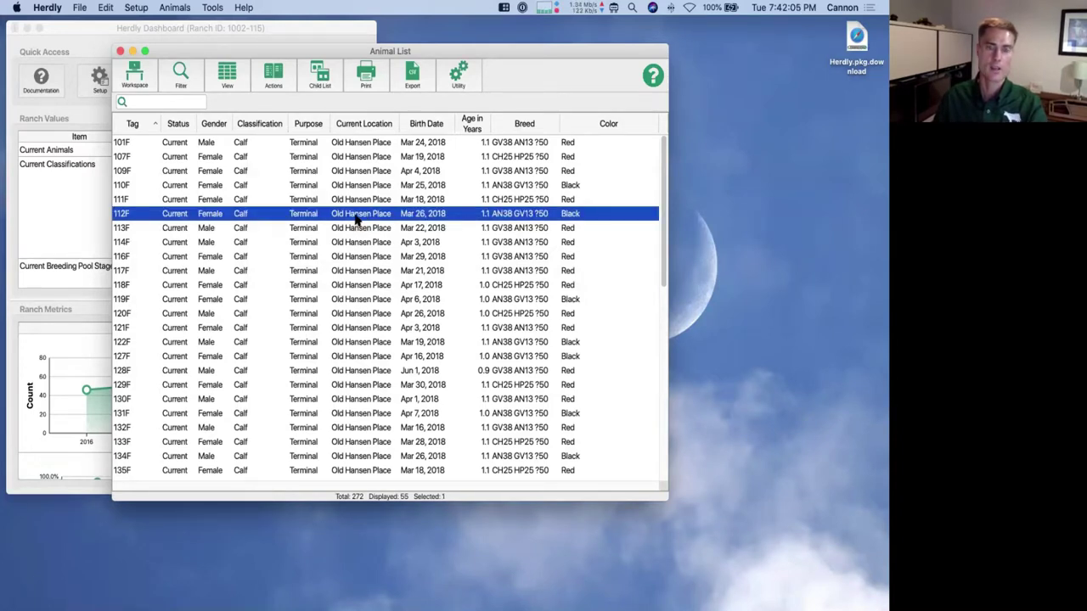
{"action": "left_click", "coordinate": [105, 9]}
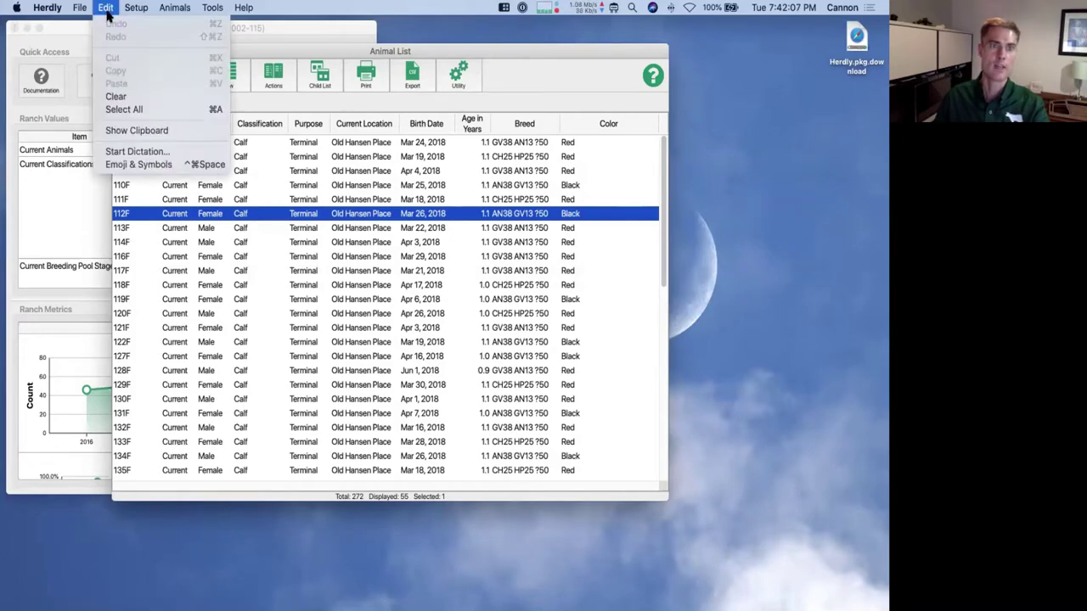
{"action": "left_click", "coordinate": [134, 111]}
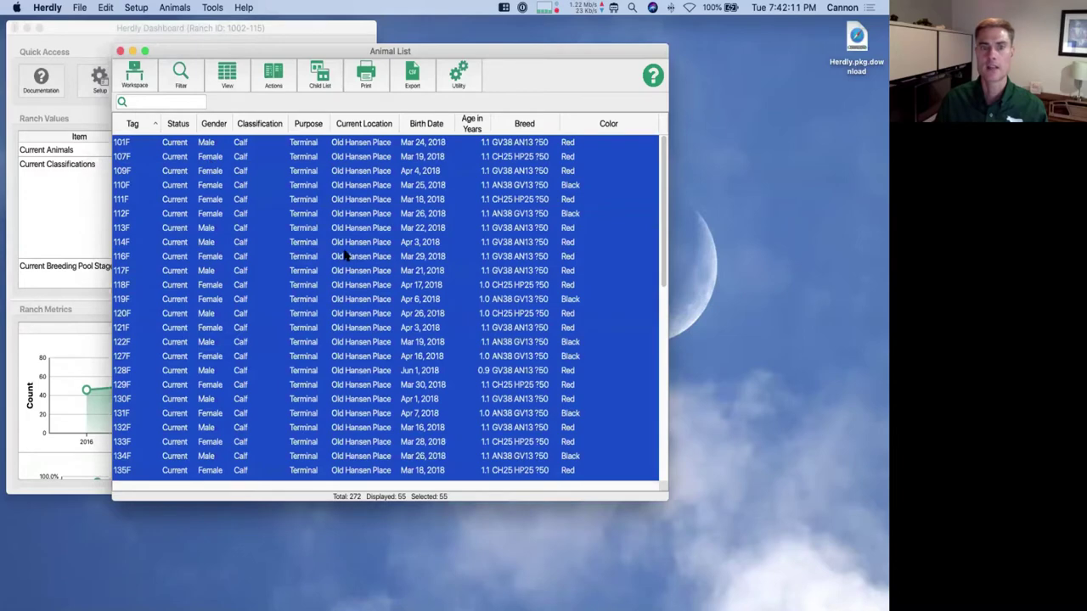
{"action": "left_click", "coordinate": [271, 77]}
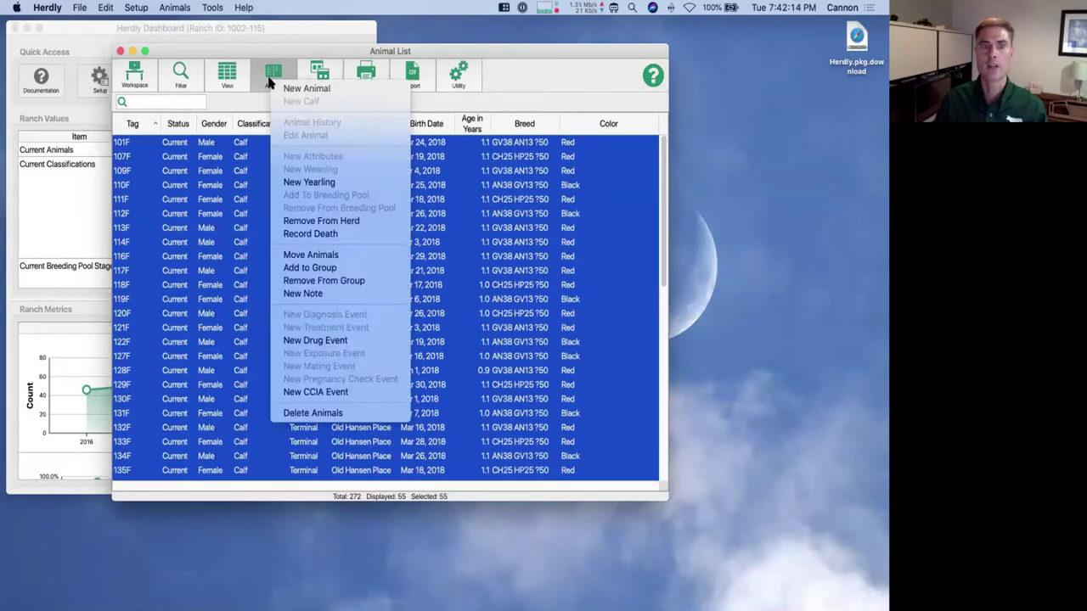
{"action": "left_click", "coordinate": [330, 339]}
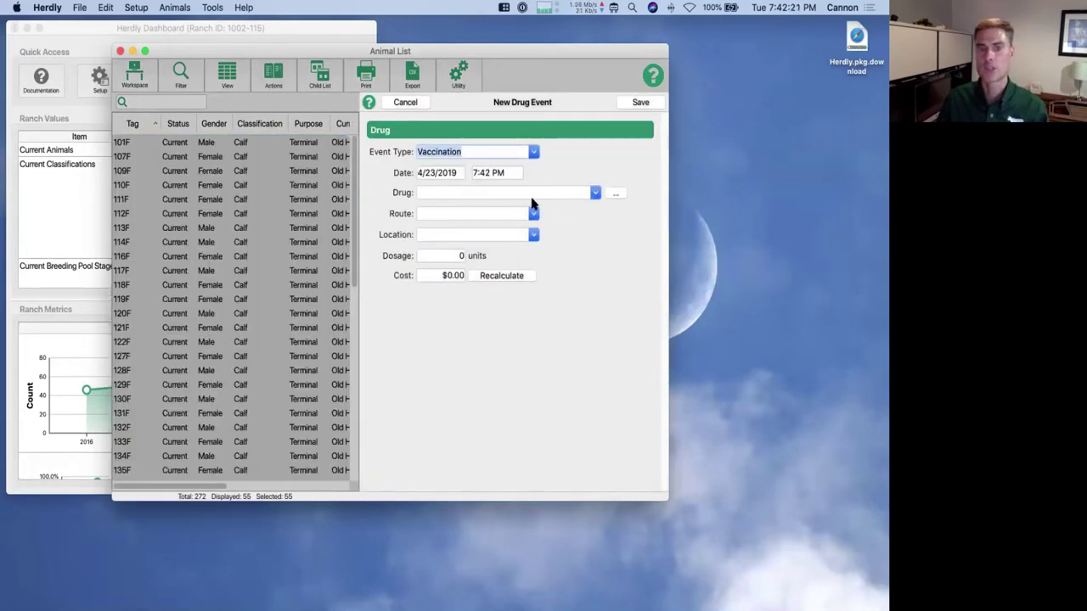
{"action": "left_click", "coordinate": [460, 258]}
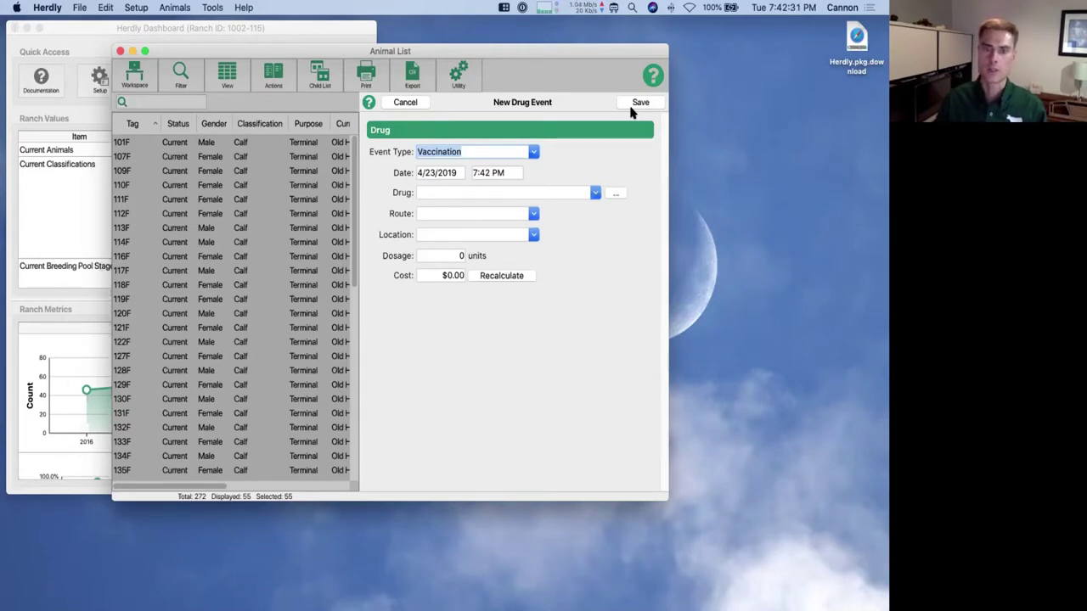
{"action": "left_click", "coordinate": [419, 104]}
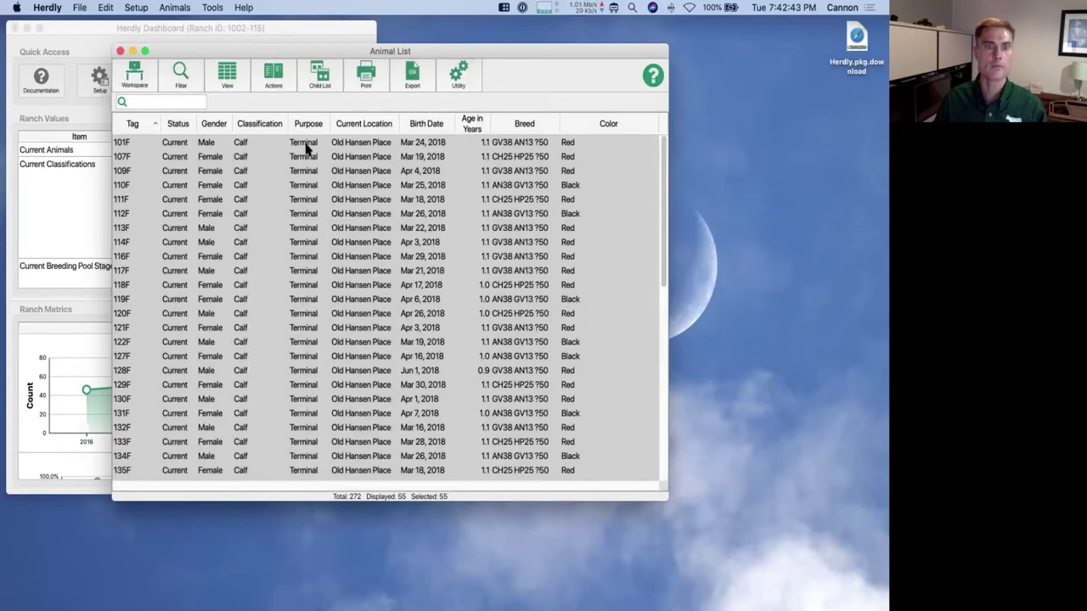
Select calf 101F and dismiss its Actions menu without choosing anything
{"action": "left_click", "coordinate": [307, 147]}
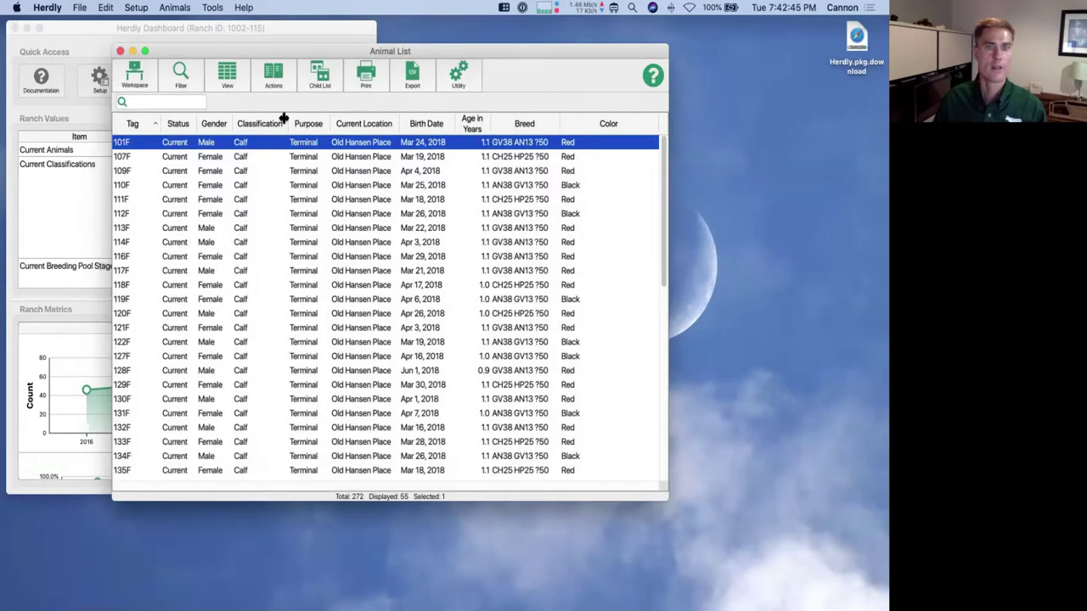
{"action": "left_click", "coordinate": [272, 76]}
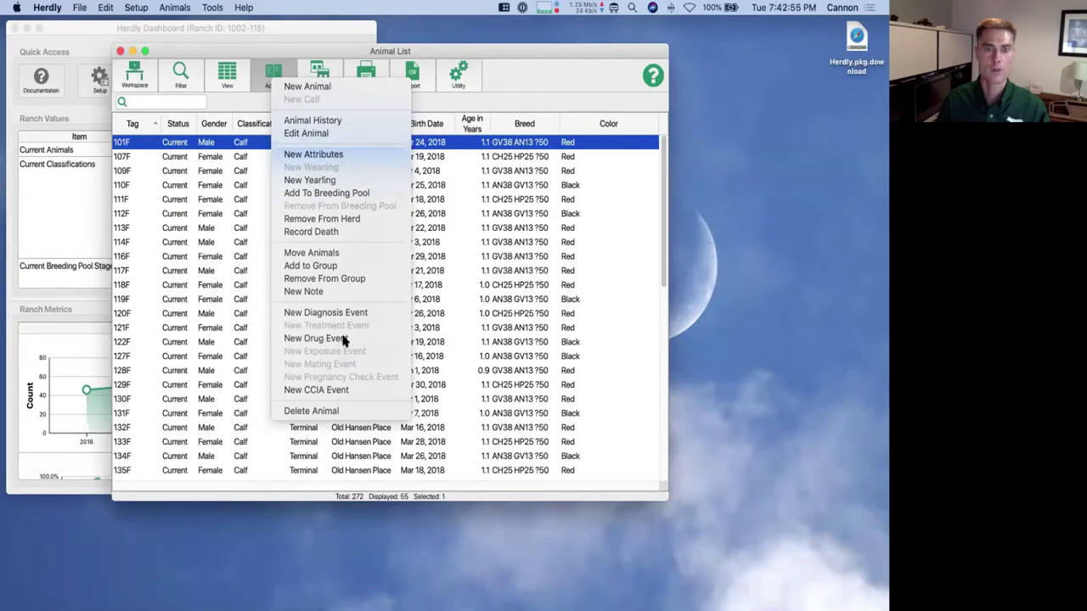
{"action": "left_click", "coordinate": [461, 143]}
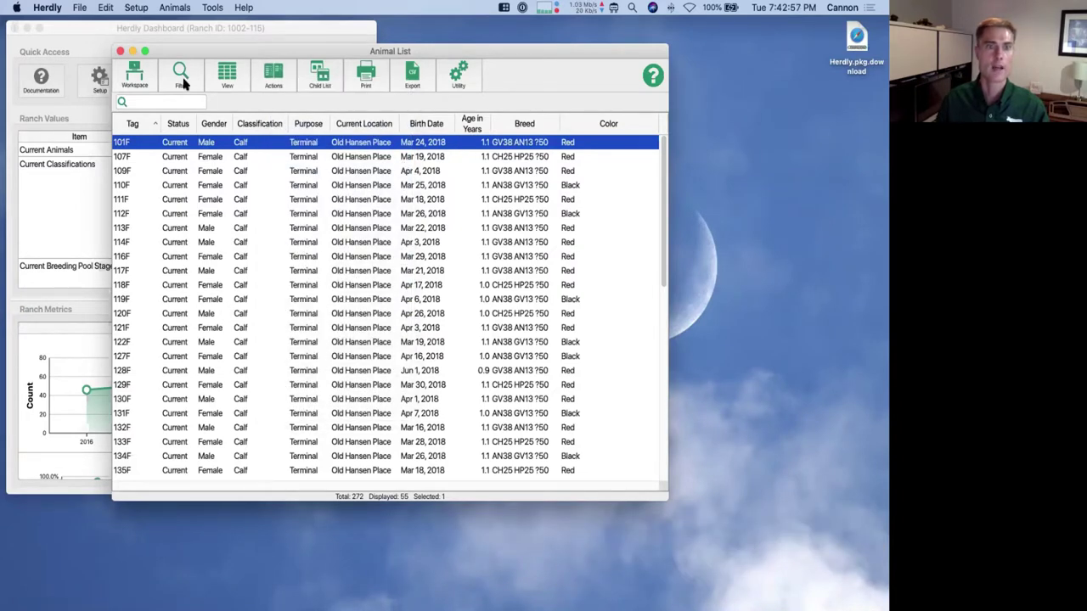
Set the filter's Classification and Current Location back to Any and apply it
{"action": "left_click", "coordinate": [181, 80]}
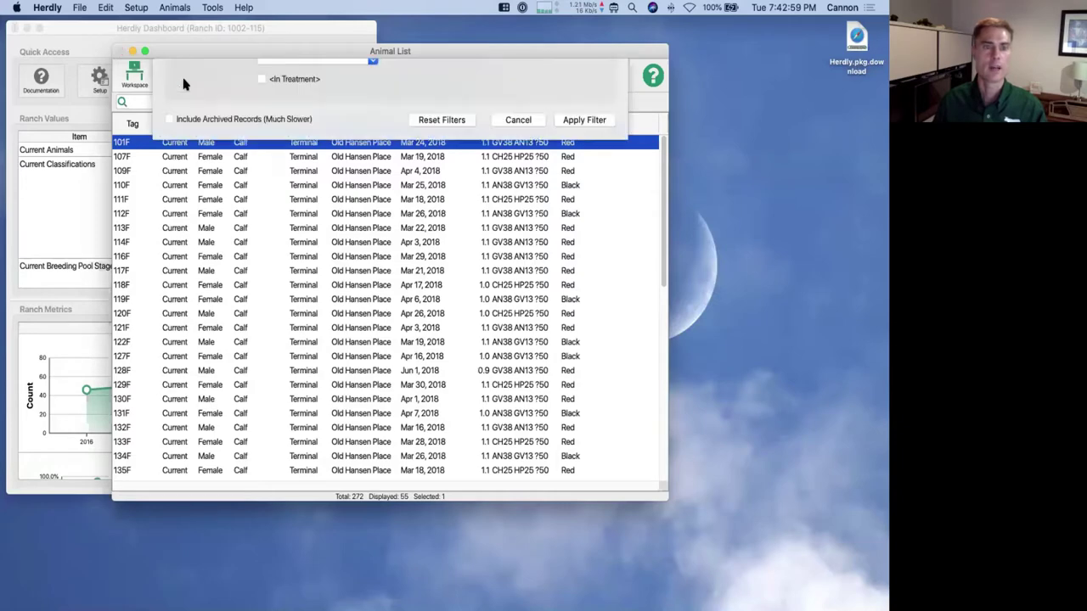
{"action": "left_click", "coordinate": [316, 157]}
{"action": "left_click", "coordinate": [314, 137]}
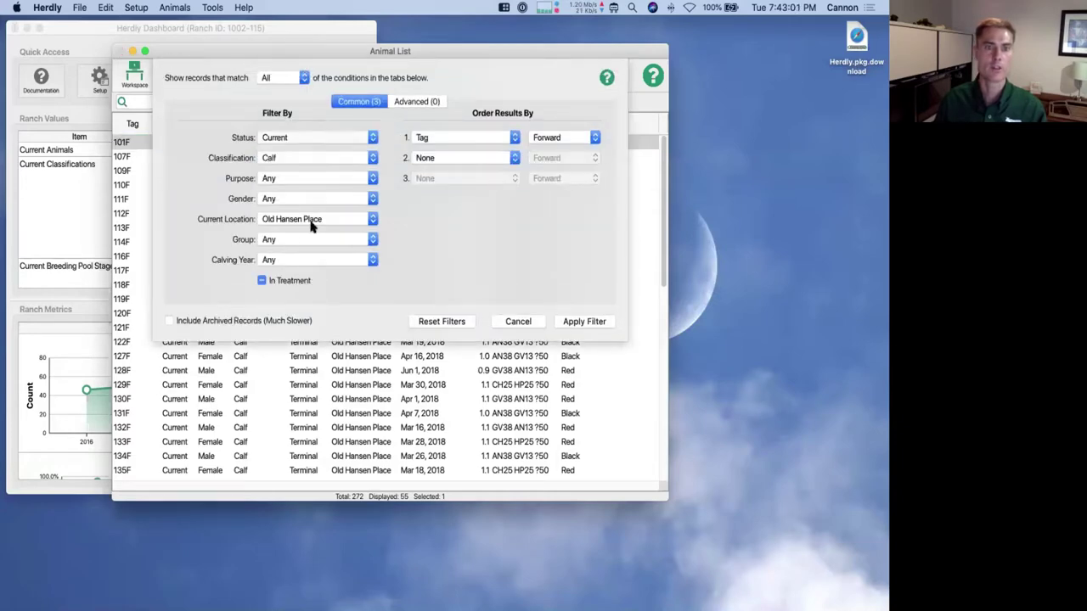
{"action": "left_click", "coordinate": [311, 219]}
{"action": "left_click", "coordinate": [287, 161]}
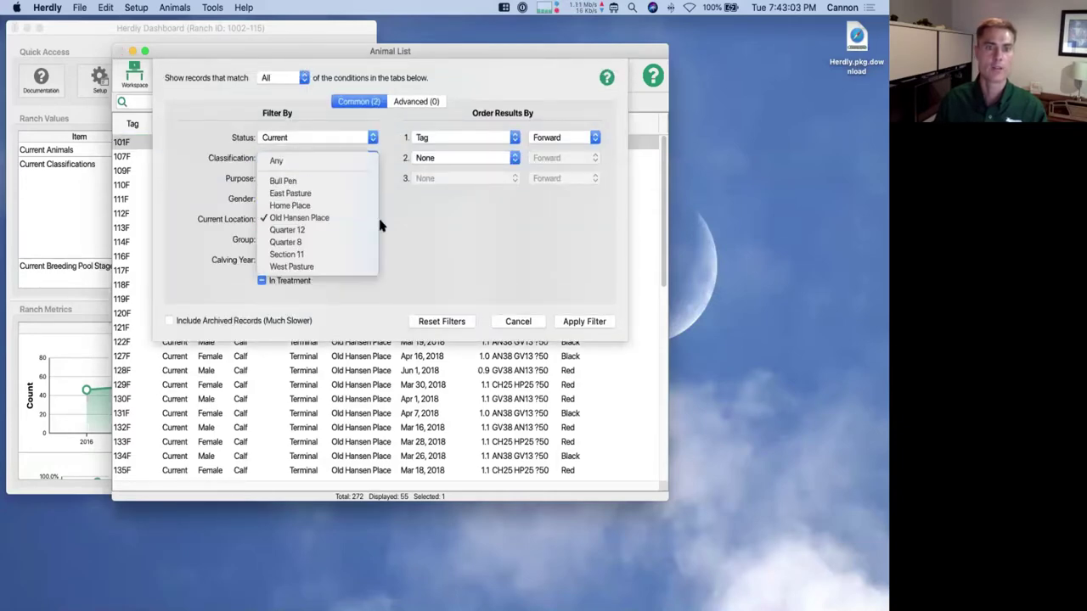
{"action": "left_click", "coordinate": [575, 322]}
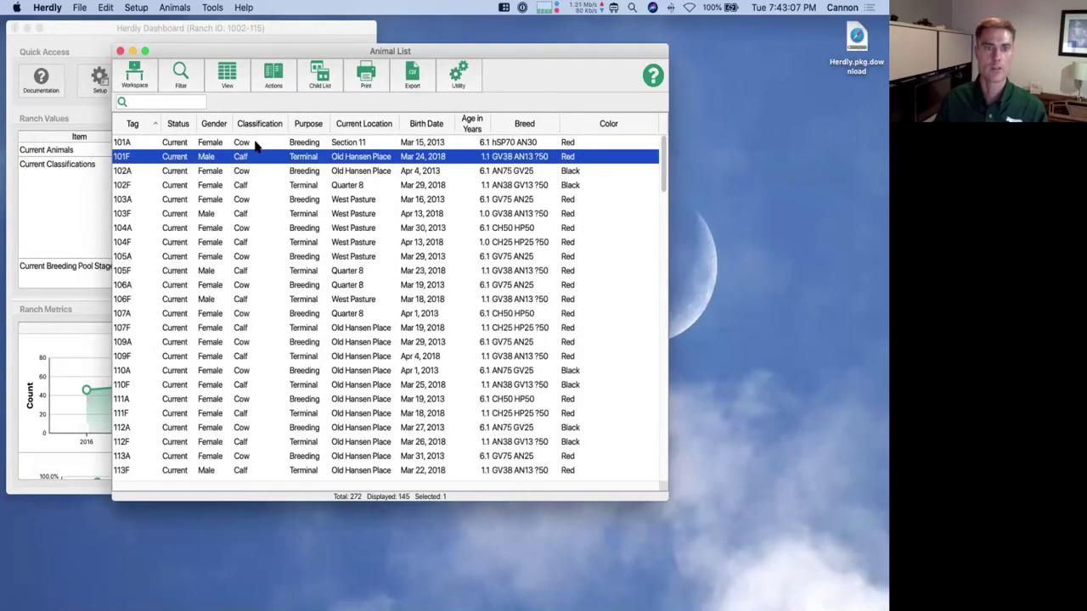
{"action": "left_click", "coordinate": [254, 145]}
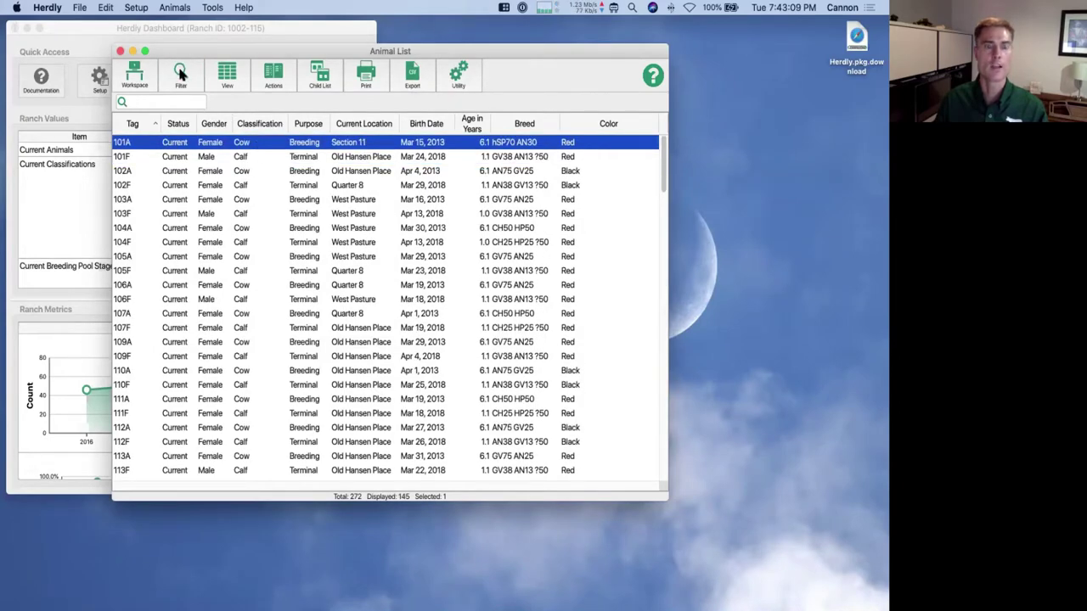
{"action": "left_click", "coordinate": [273, 75]}
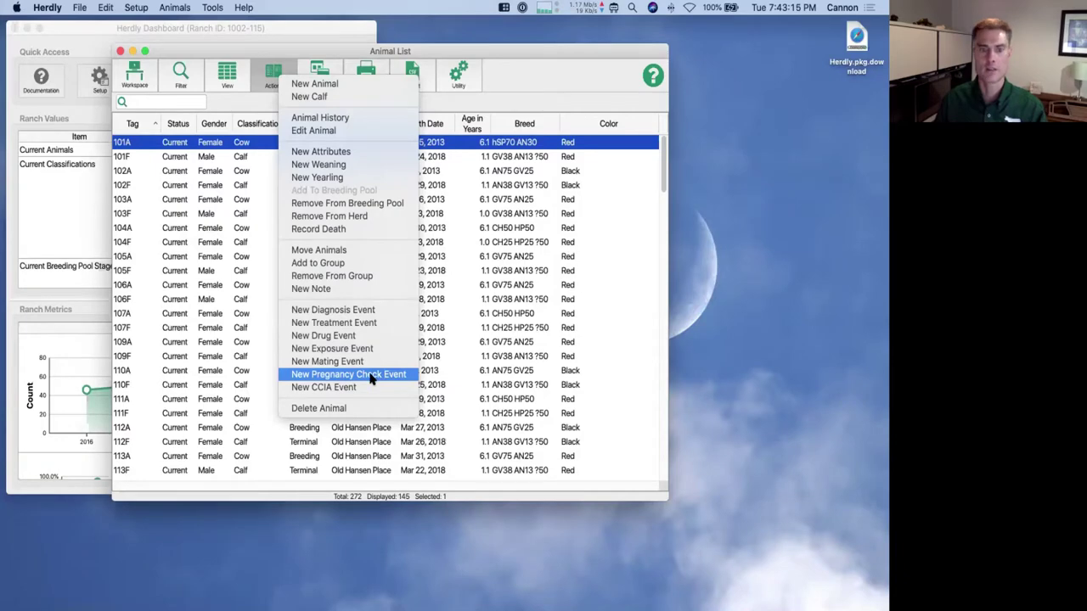
{"action": "left_click", "coordinate": [370, 378]}
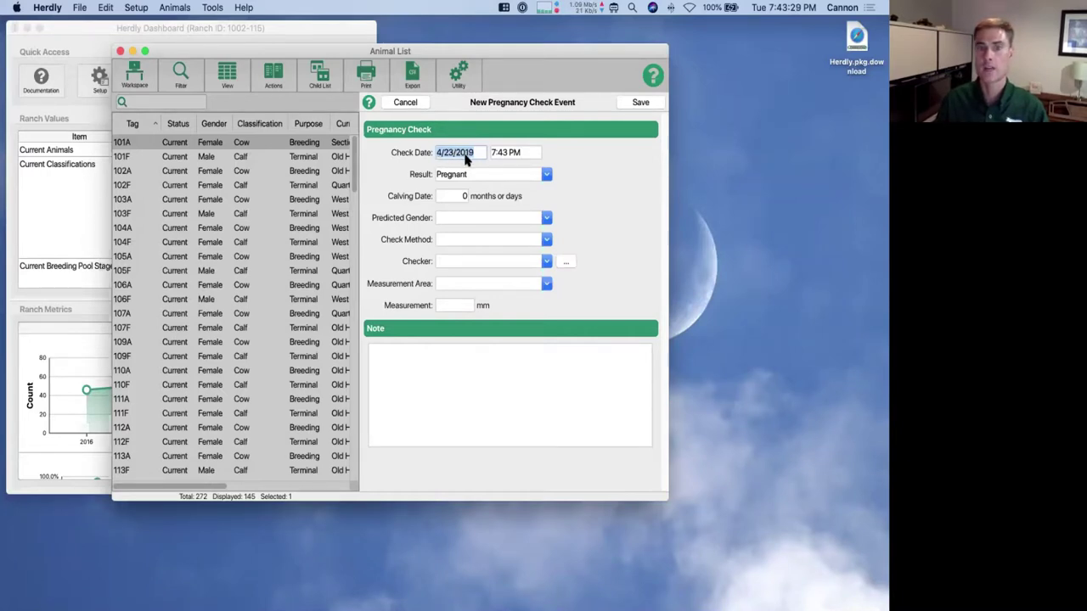
{"action": "left_click", "coordinate": [546, 175]}
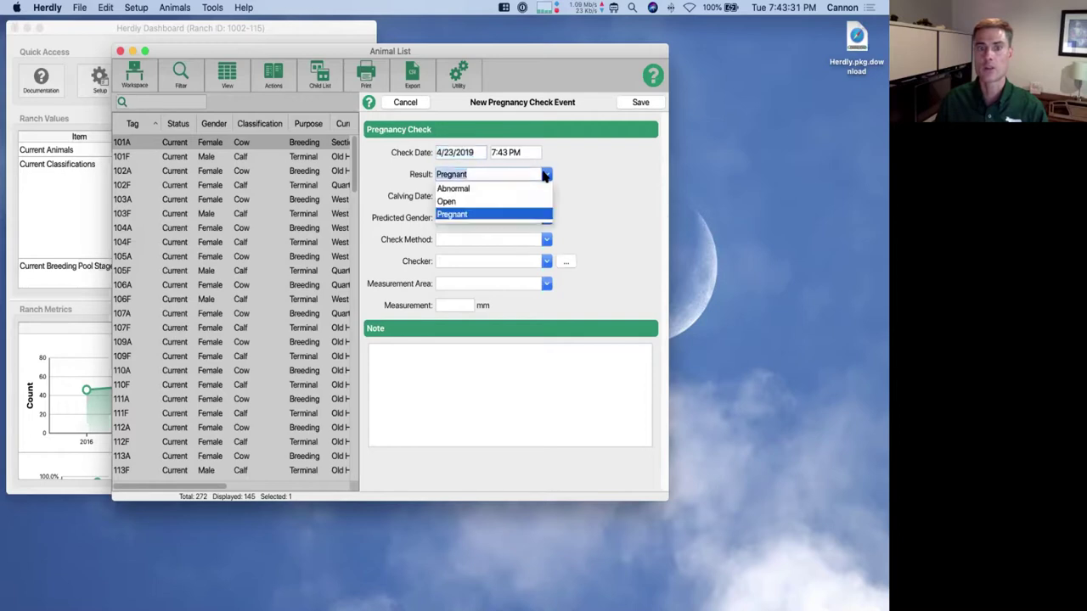
{"action": "left_click", "coordinate": [594, 182]}
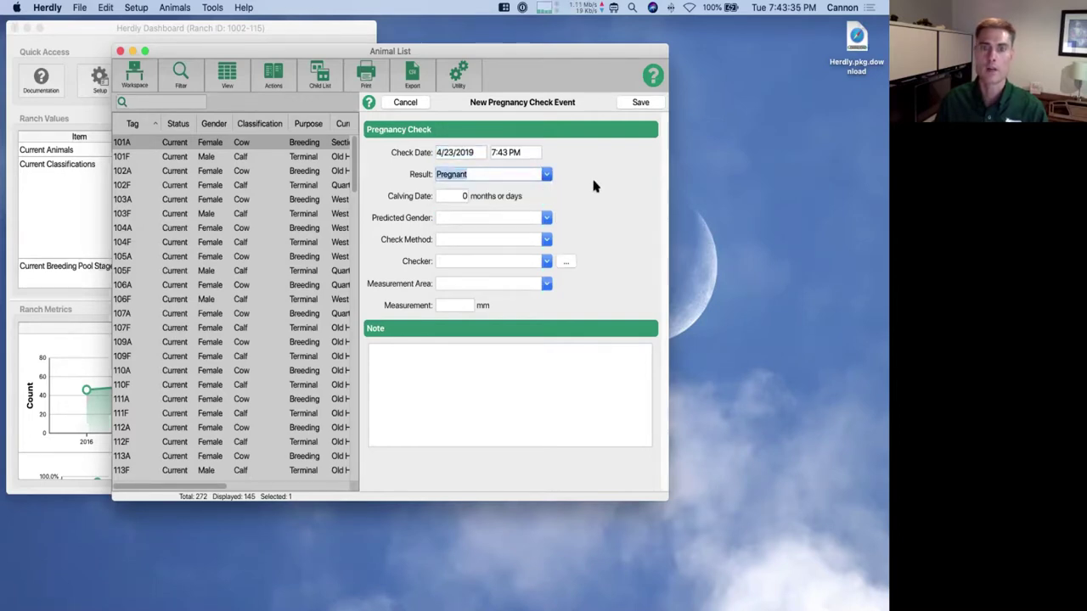
{"action": "left_click", "coordinate": [457, 195]}
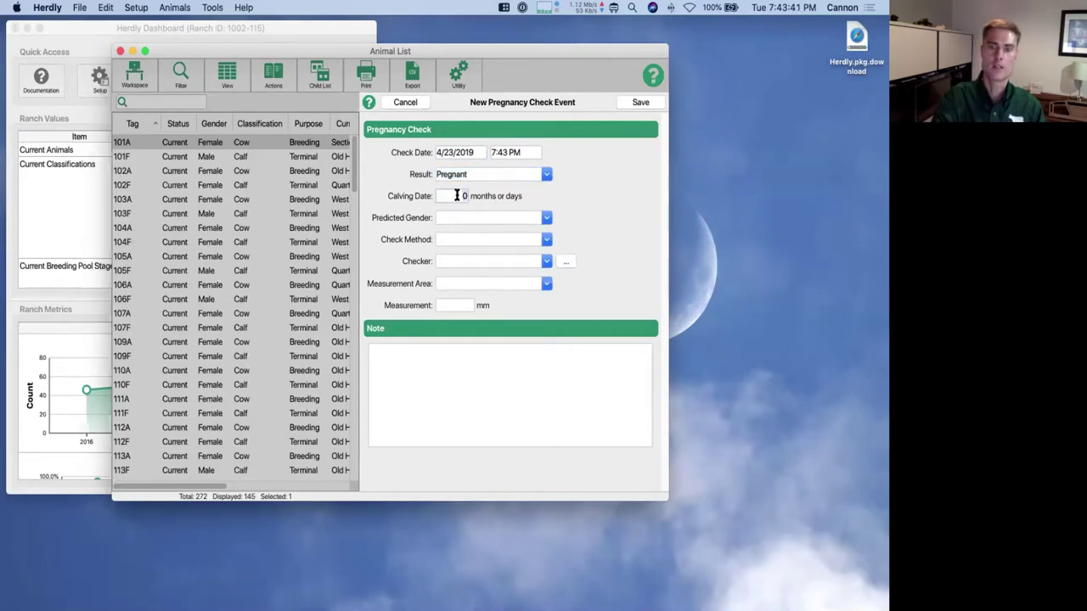
{"action": "type", "text": "90"}
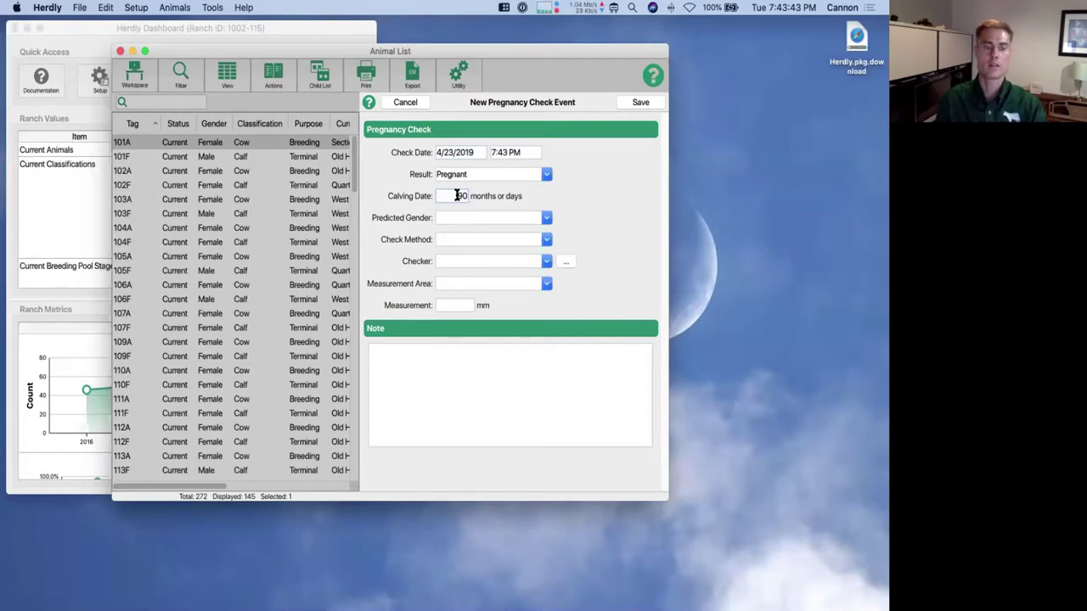
{"action": "key", "text": "Tab"}
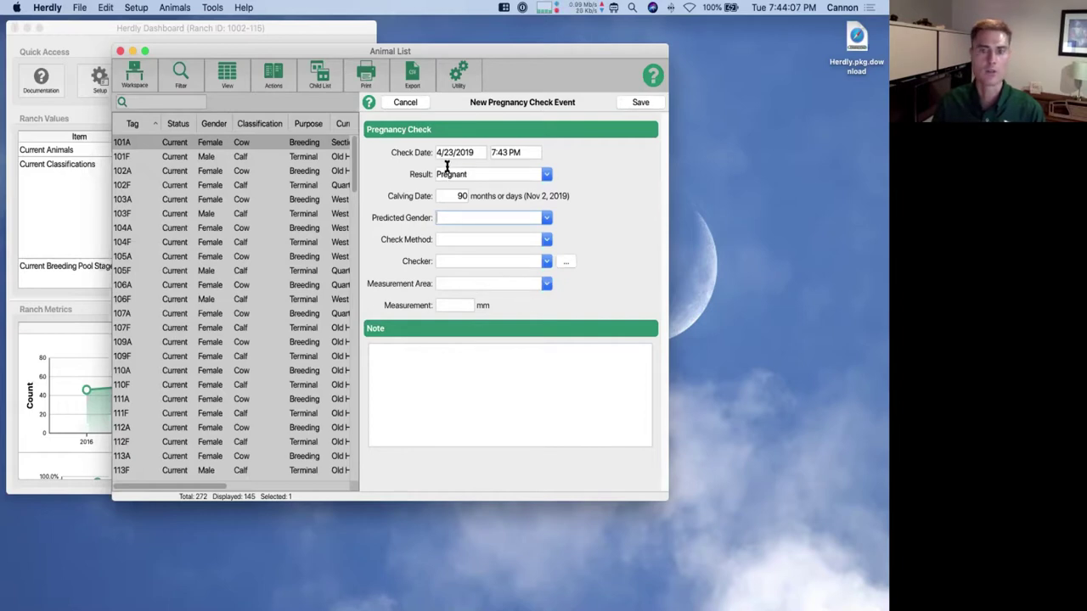
{"action": "left_click", "coordinate": [406, 102]}
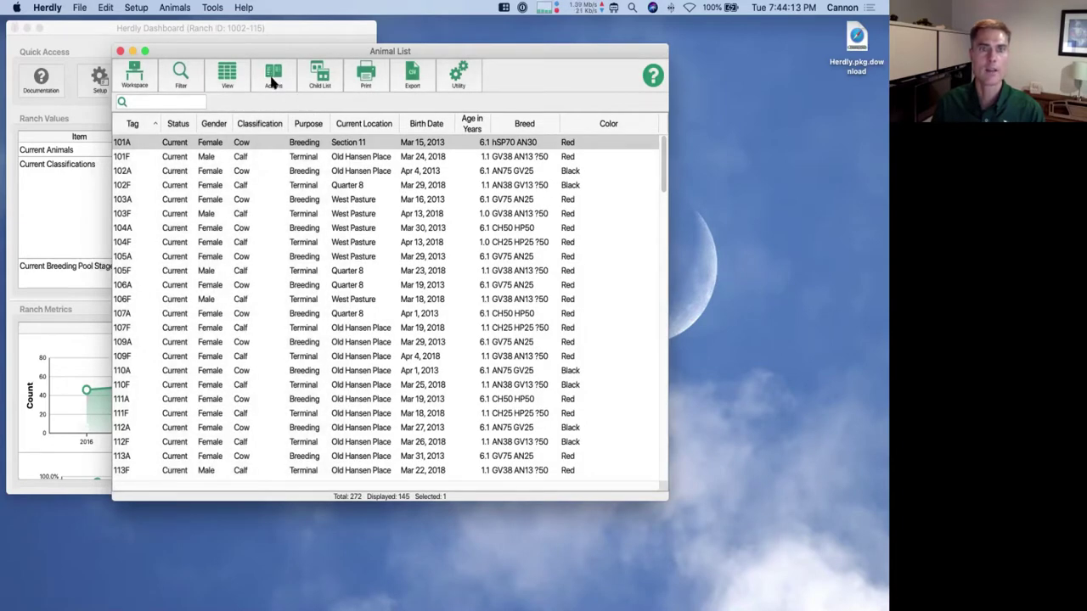
{"action": "left_click", "coordinate": [272, 79]}
{"action": "left_click", "coordinate": [330, 137]}
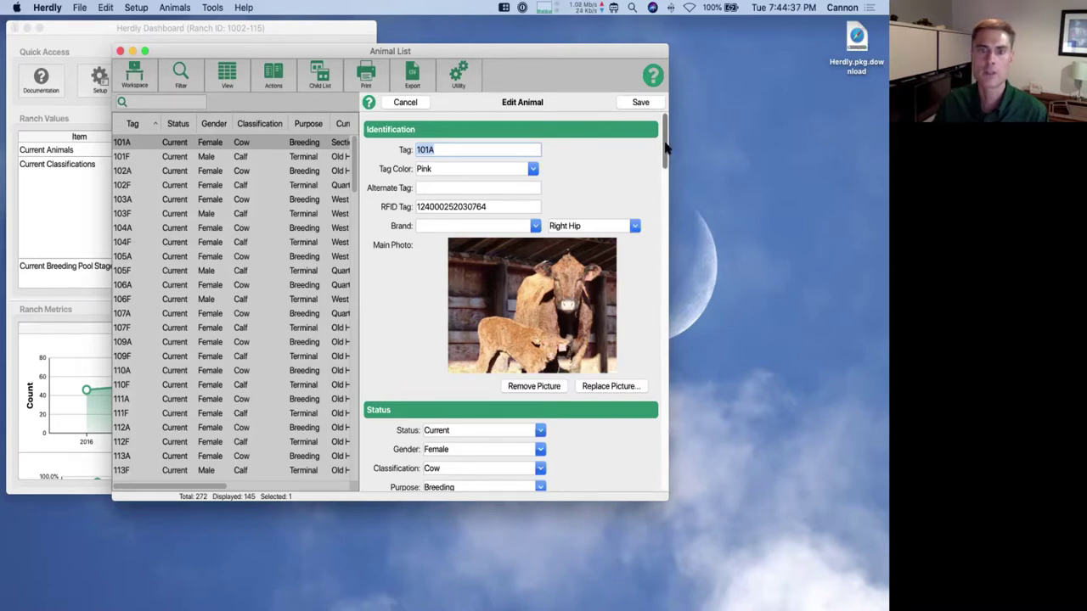
{"action": "left_click_drag", "start_coordinate": [665, 149], "coordinate": [668, 178]}
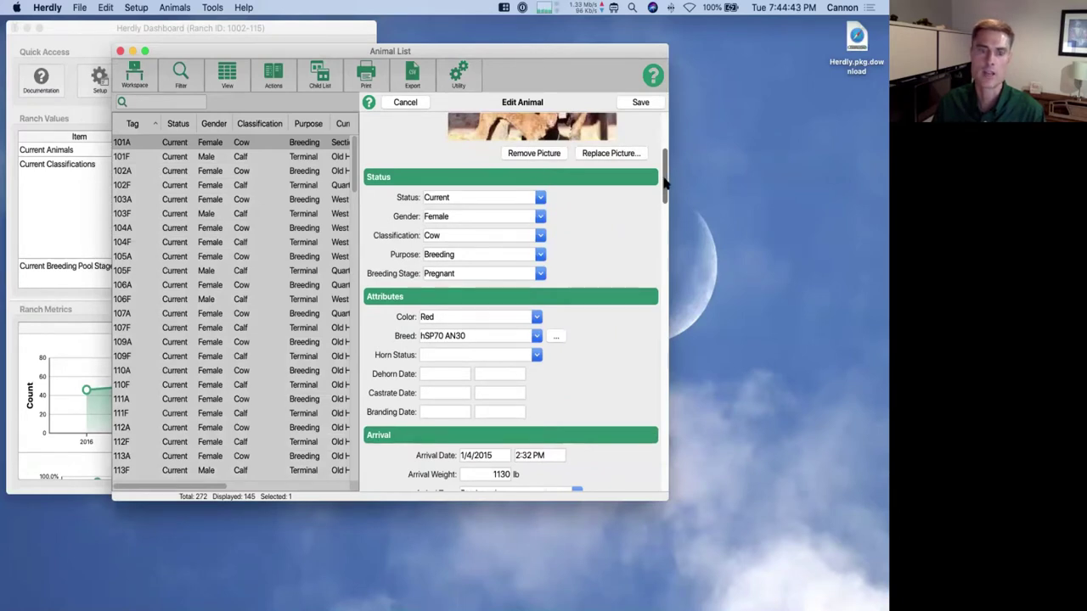
{"action": "left_click_drag", "start_coordinate": [667, 181], "coordinate": [665, 320]}
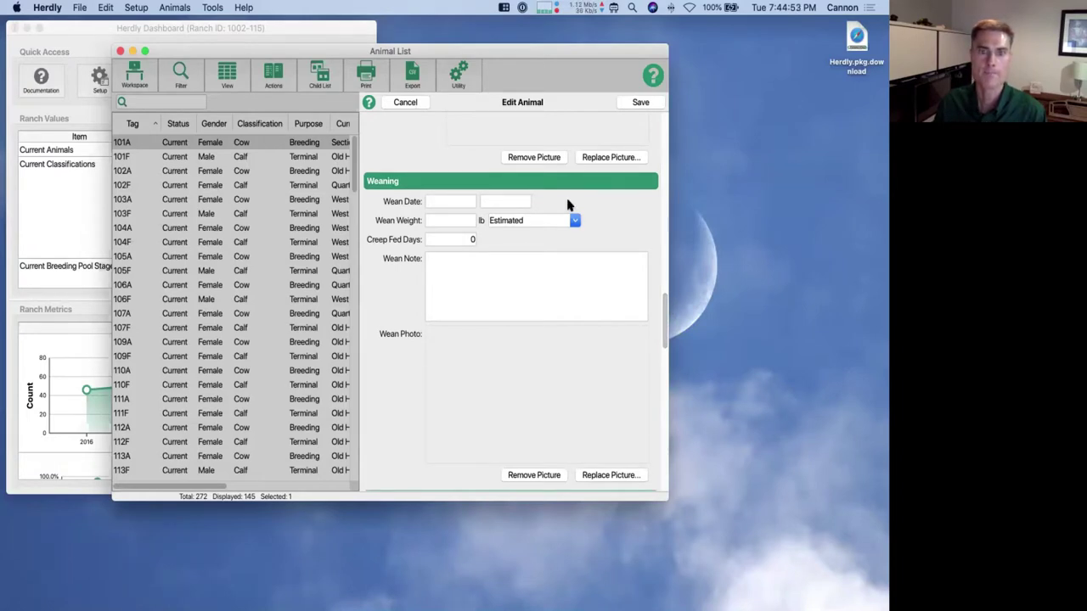
{"action": "left_click", "coordinate": [406, 103]}
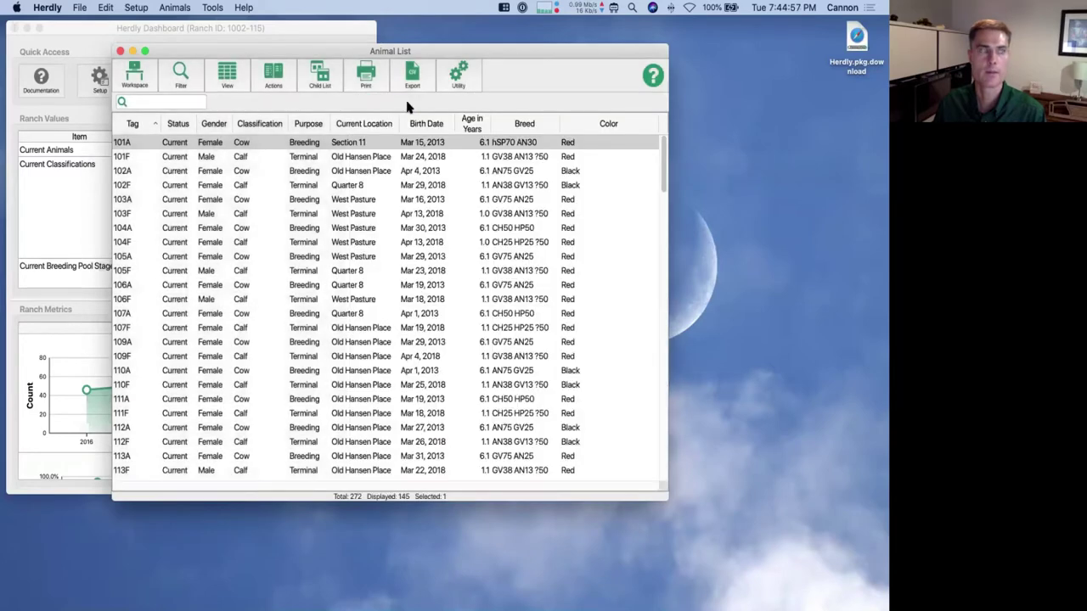
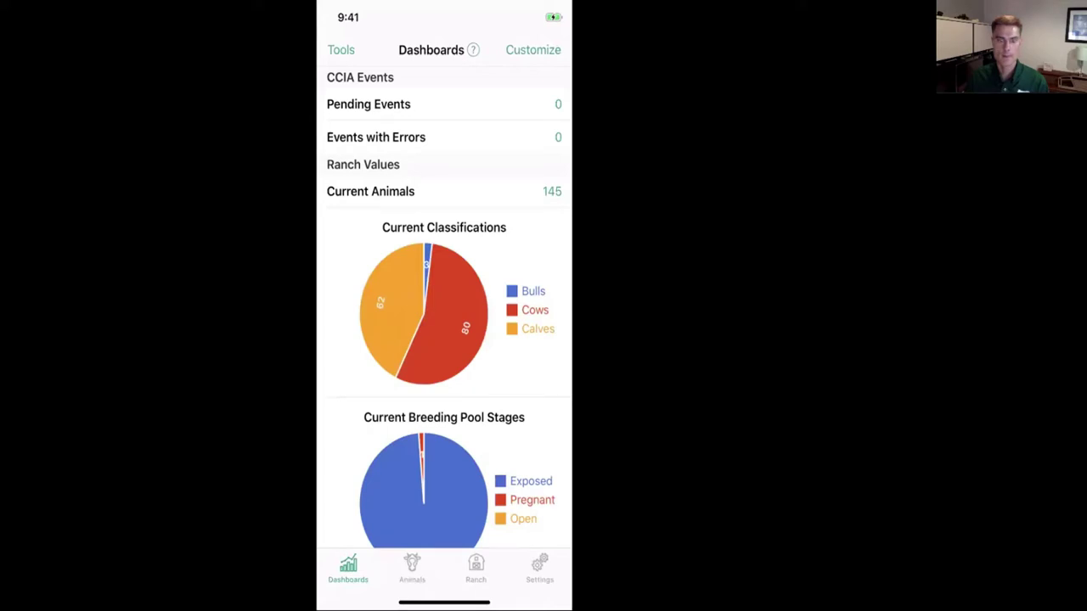
Show the list of all 145 animals and put focus in the tag search field
{"action": "scroll", "coordinate": [444, 319], "scroll_direction": "down", "scroll_amount": 2}
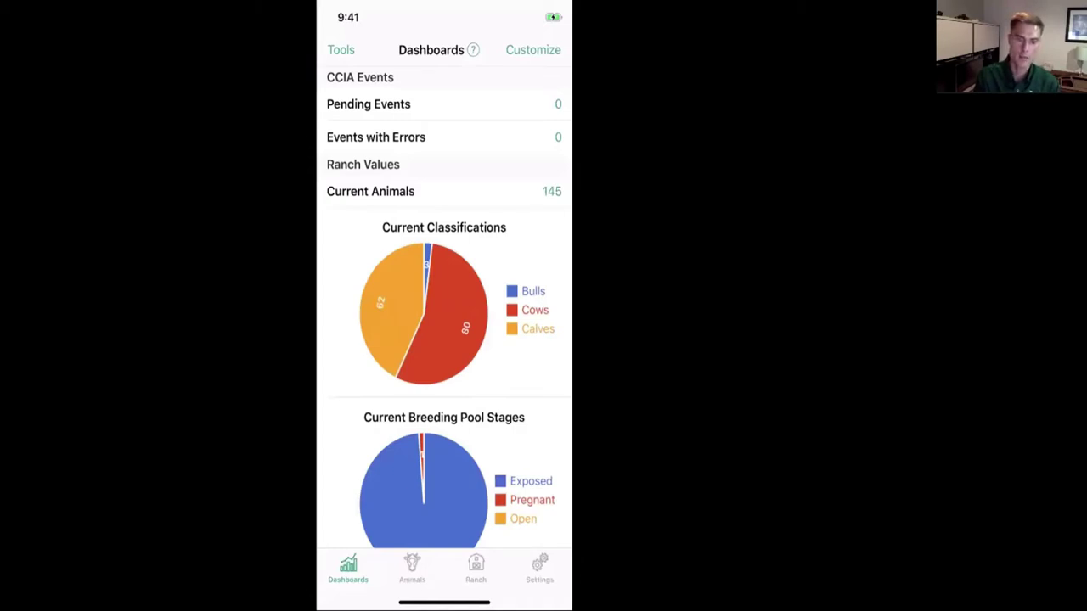
{"action": "left_click", "coordinate": [412, 569]}
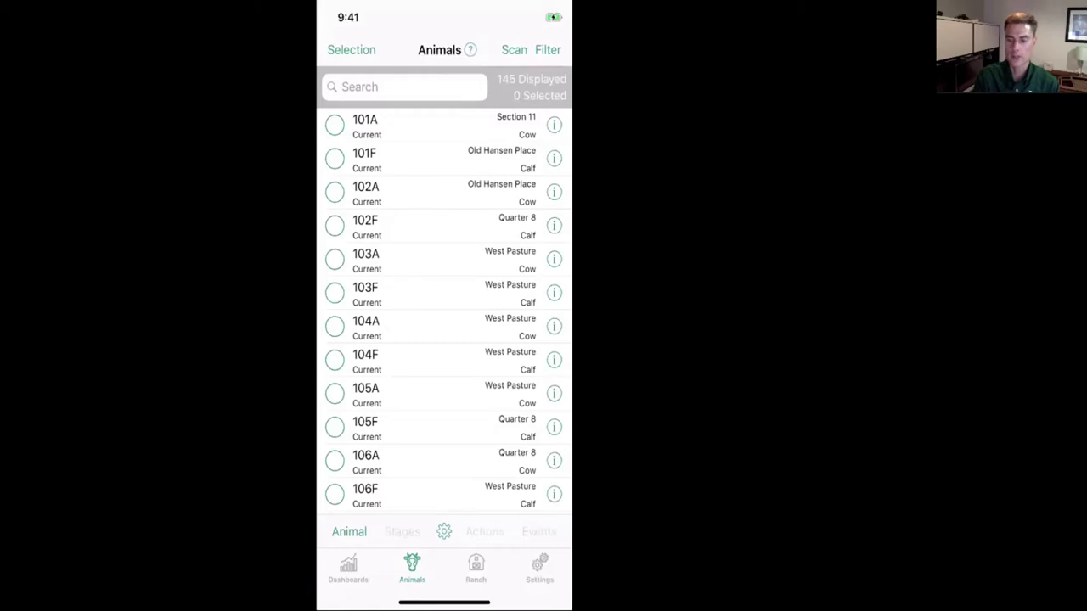
{"action": "scroll", "coordinate": [444, 312], "scroll_direction": "down", "scroll_amount": 5}
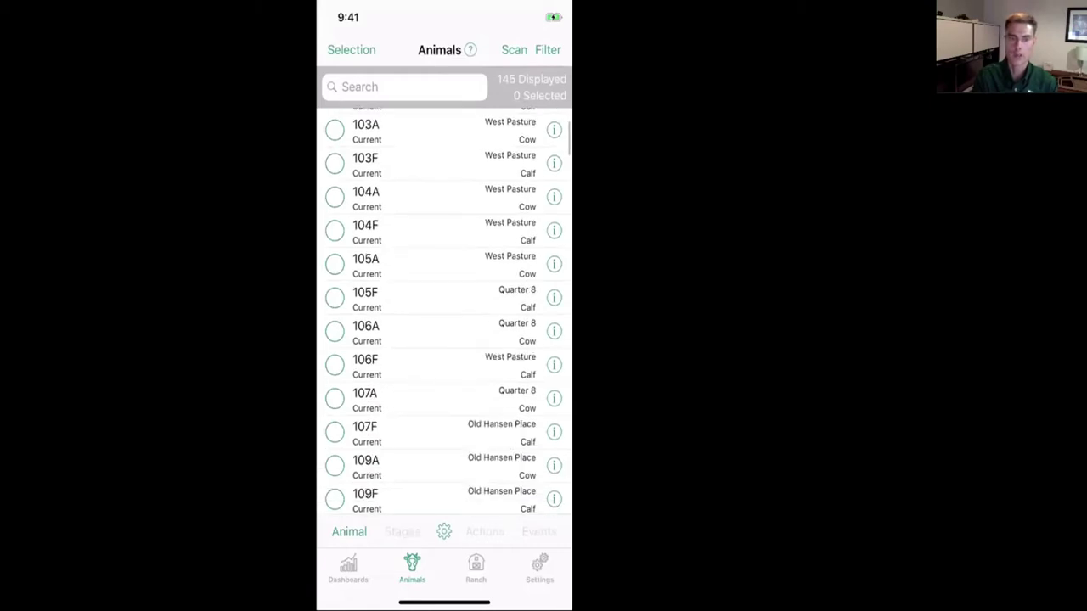
{"action": "scroll", "coordinate": [445, 312], "scroll_direction": "down", "scroll_amount": 8}
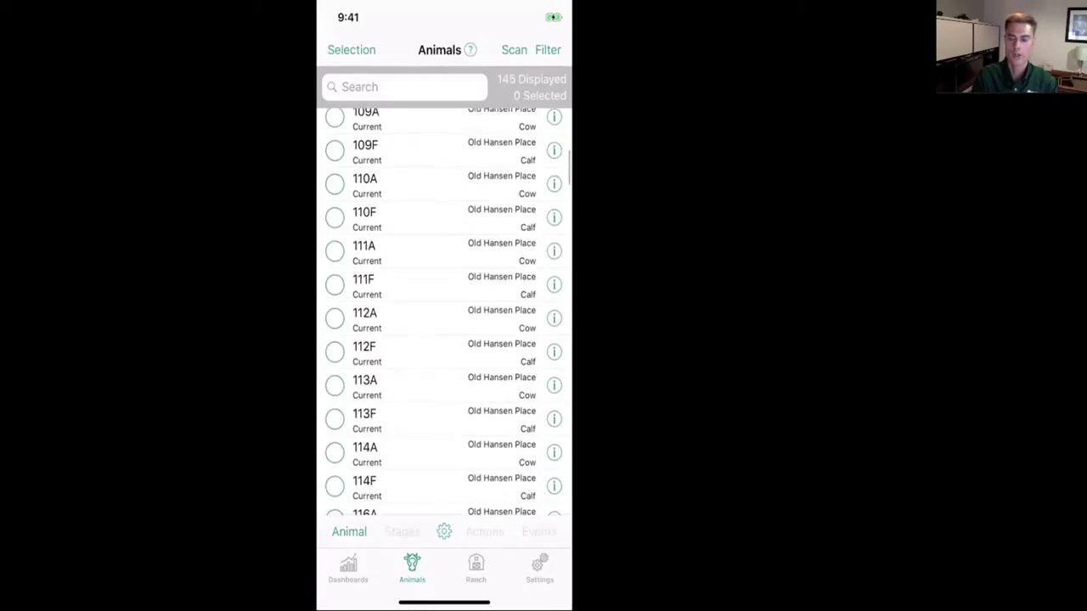
{"action": "scroll", "coordinate": [444, 312], "scroll_direction": "up", "scroll_amount": 4}
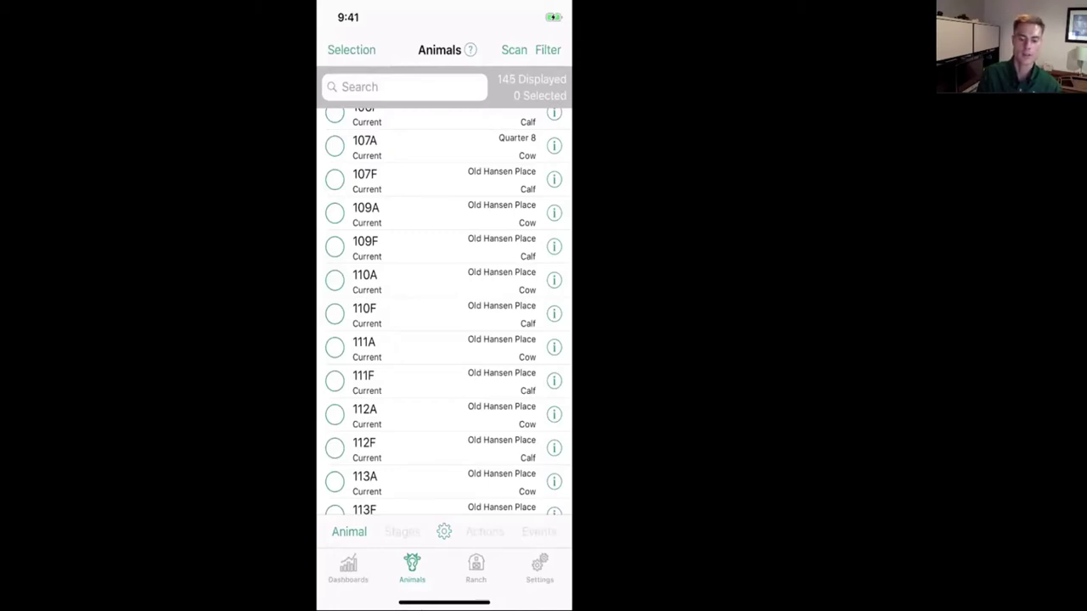
{"action": "left_click", "coordinate": [404, 86]}
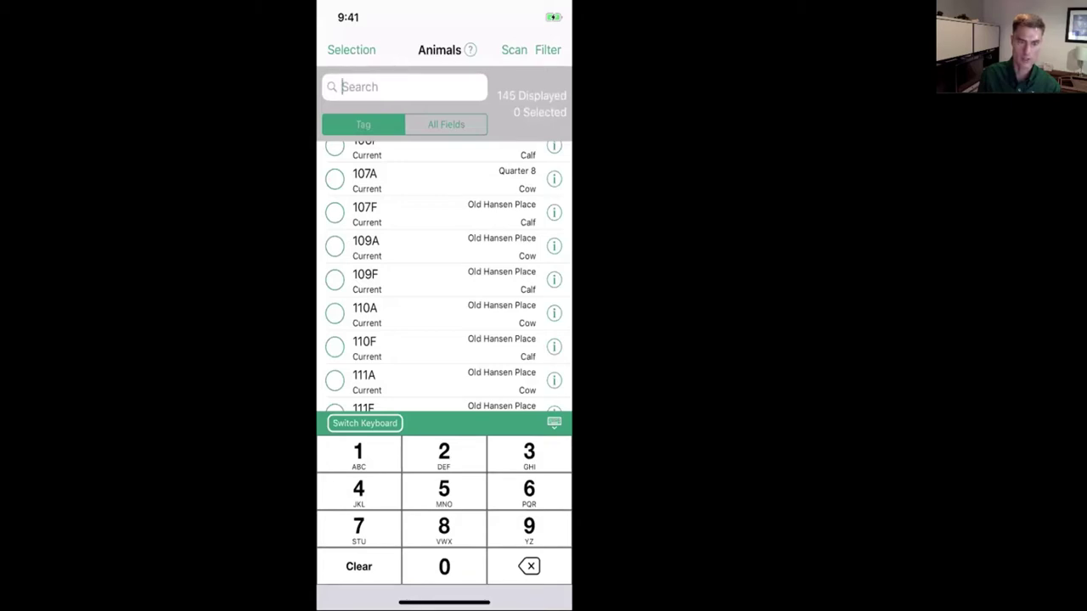
{"action": "type", "text": "118"}
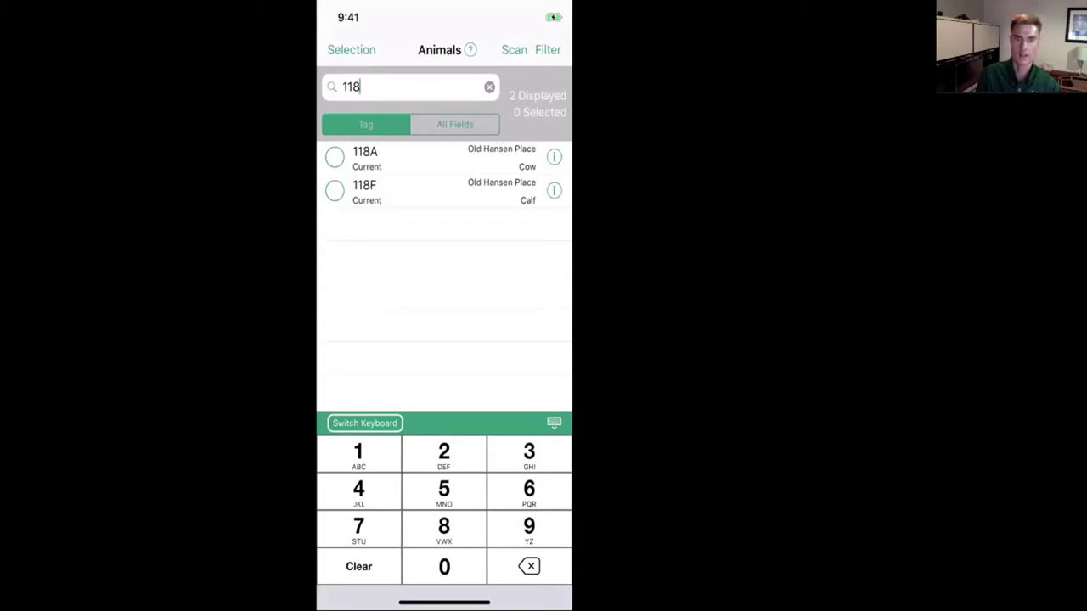
{"action": "key", "text": "BackSpace"}
{"action": "key", "text": "BackSpace"}
{"action": "key", "text": "BackSpace"}
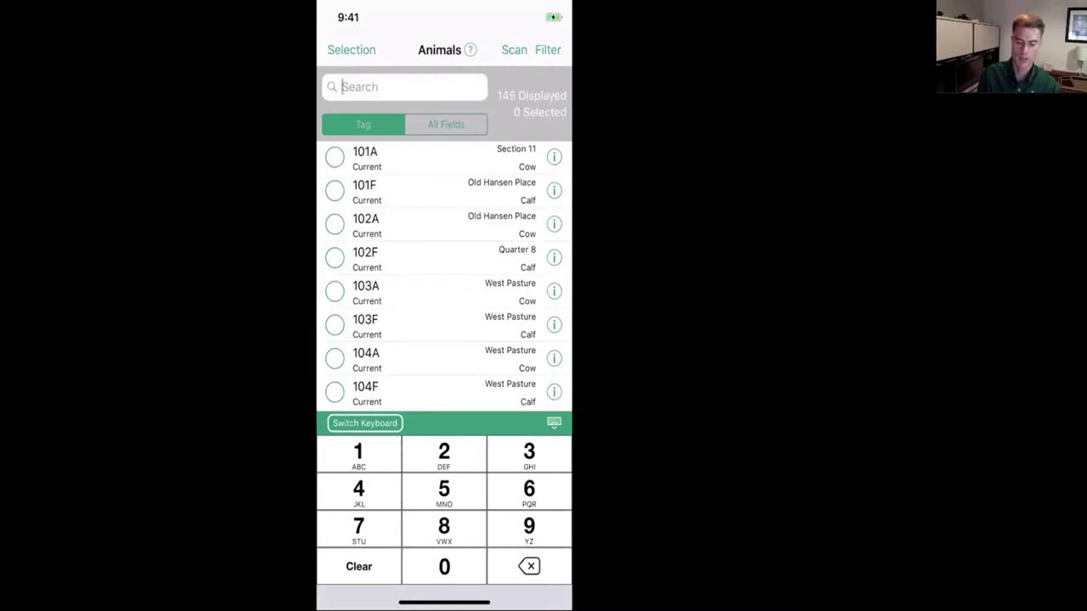
Search tags for 'A', clear the search, and bring up the animal list Filters
{"action": "left_click", "coordinate": [359, 455]}
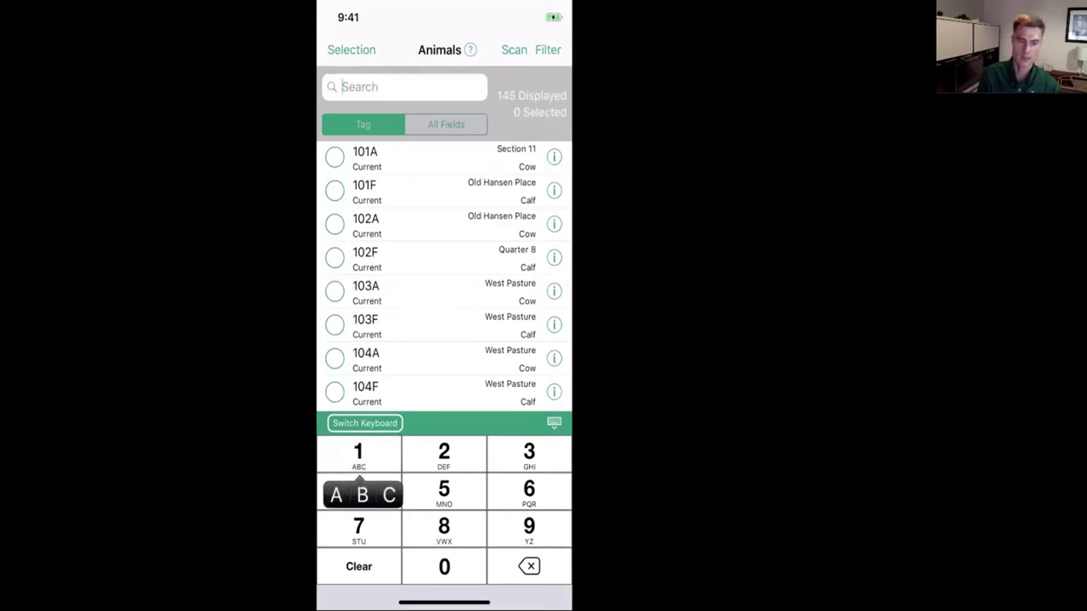
{"action": "left_click", "coordinate": [337, 495]}
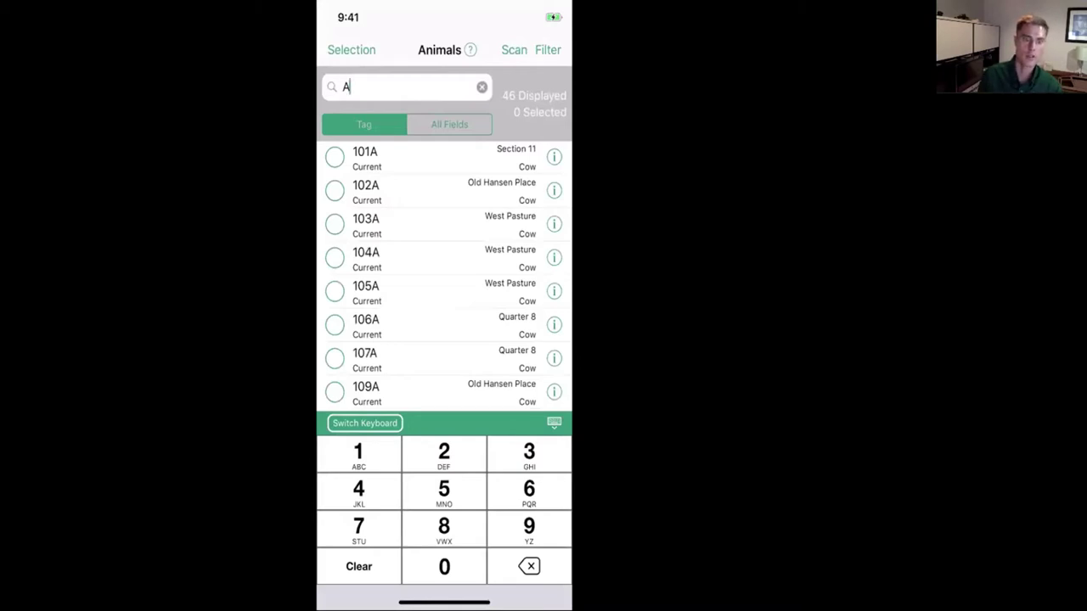
{"action": "left_click", "coordinate": [365, 423]}
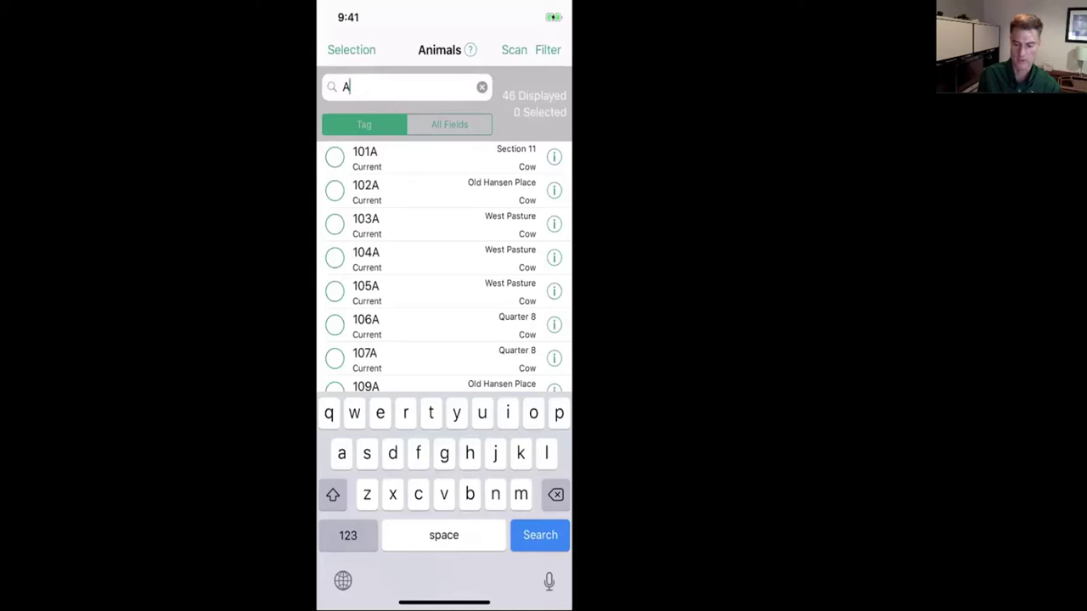
{"action": "key", "text": "BackSpace"}
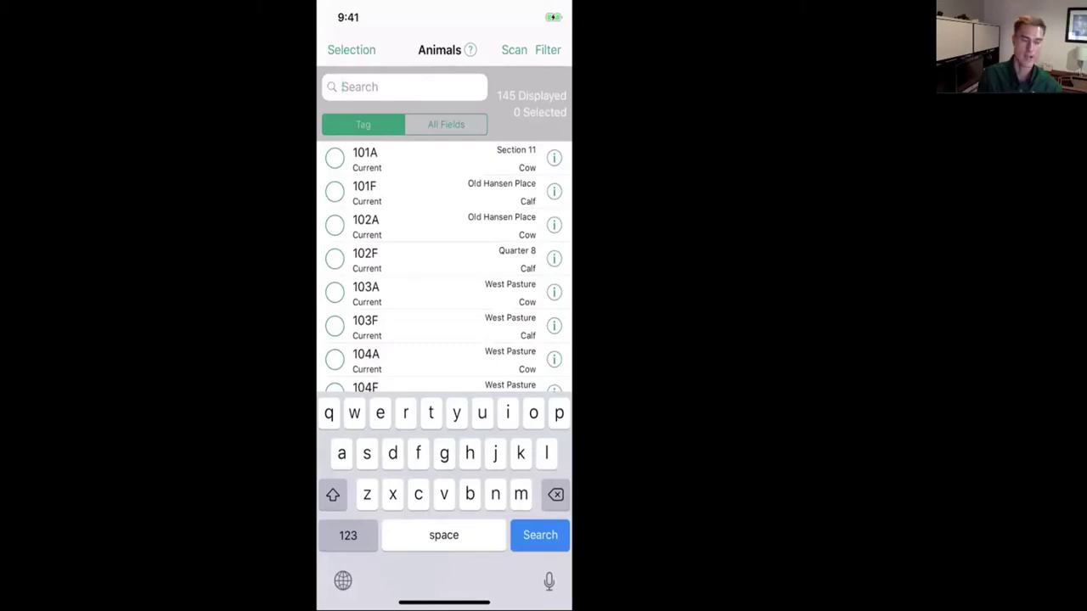
{"action": "left_click", "coordinate": [547, 49]}
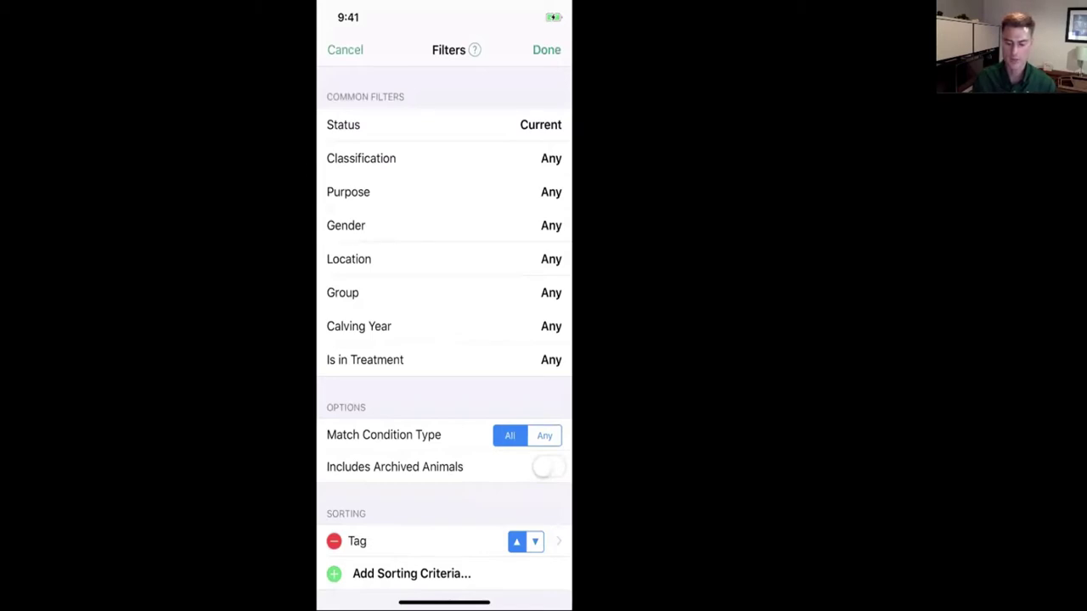
Filter animals to Location Old Hansen Place, narrowing the list to 127, and reopen Filters
{"action": "left_click", "coordinate": [444, 259]}
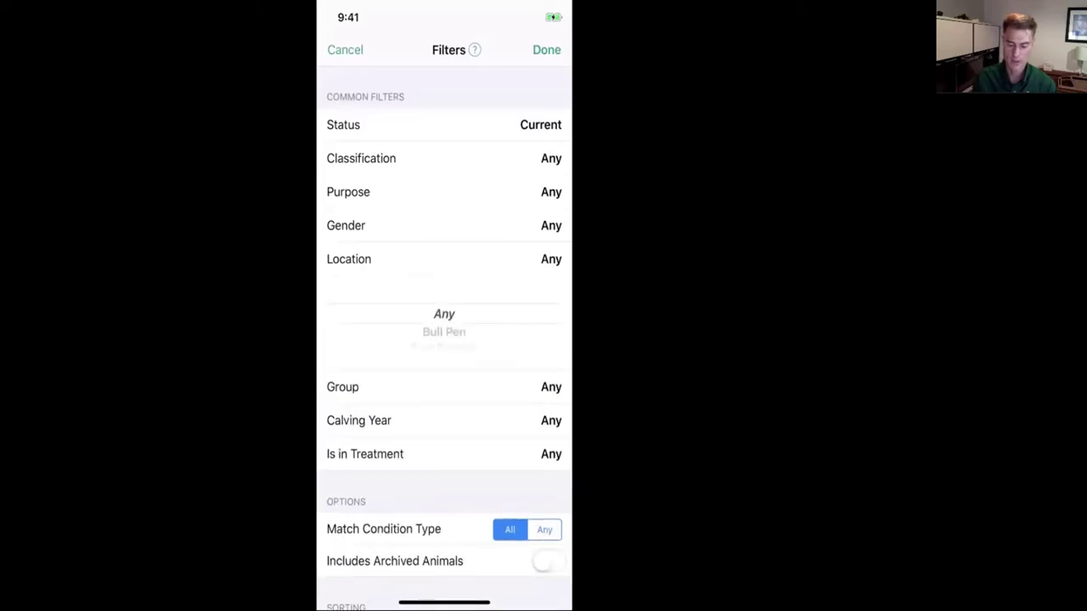
{"action": "scroll", "coordinate": [444, 314], "scroll_direction": "down", "scroll_amount": 4}
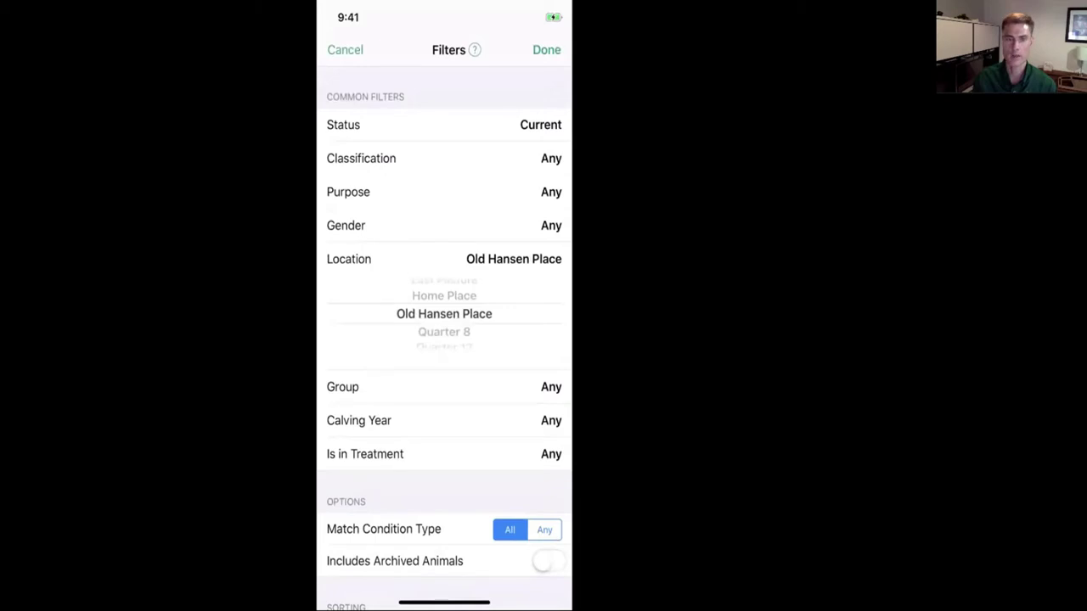
{"action": "left_click", "coordinate": [546, 49]}
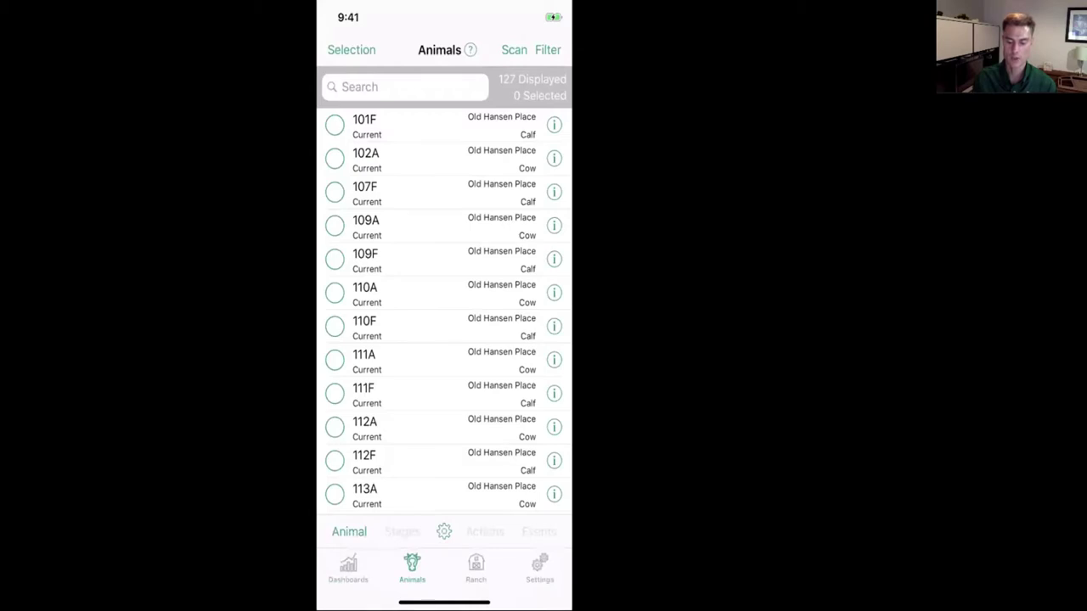
{"action": "scroll", "coordinate": [448, 311], "scroll_direction": "down", "scroll_amount": 5}
{"action": "scroll", "coordinate": [448, 311], "scroll_direction": "up", "scroll_amount": 8}
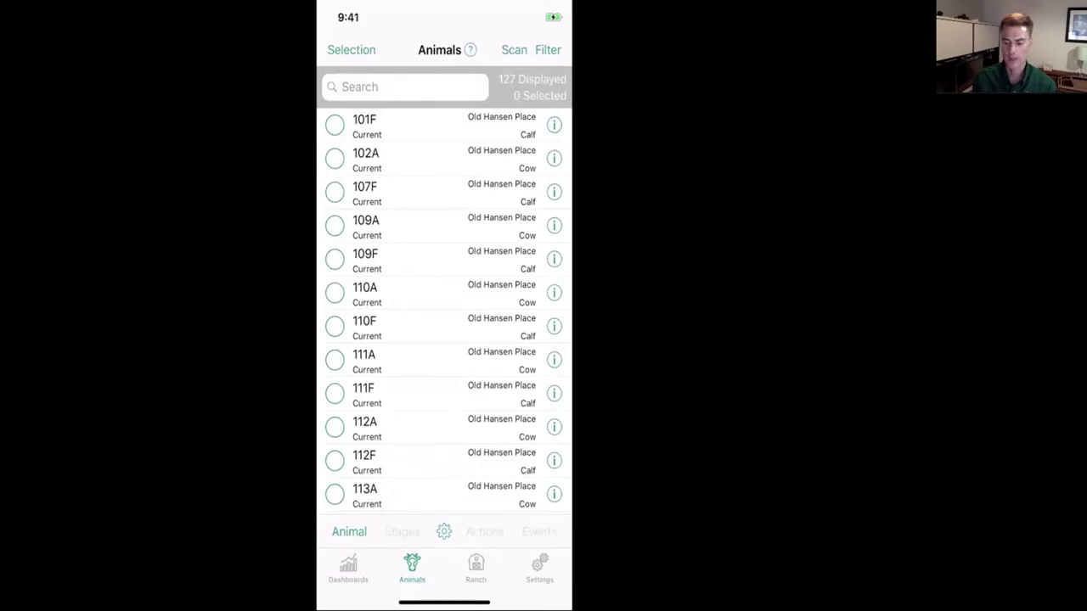
{"action": "left_click", "coordinate": [548, 49]}
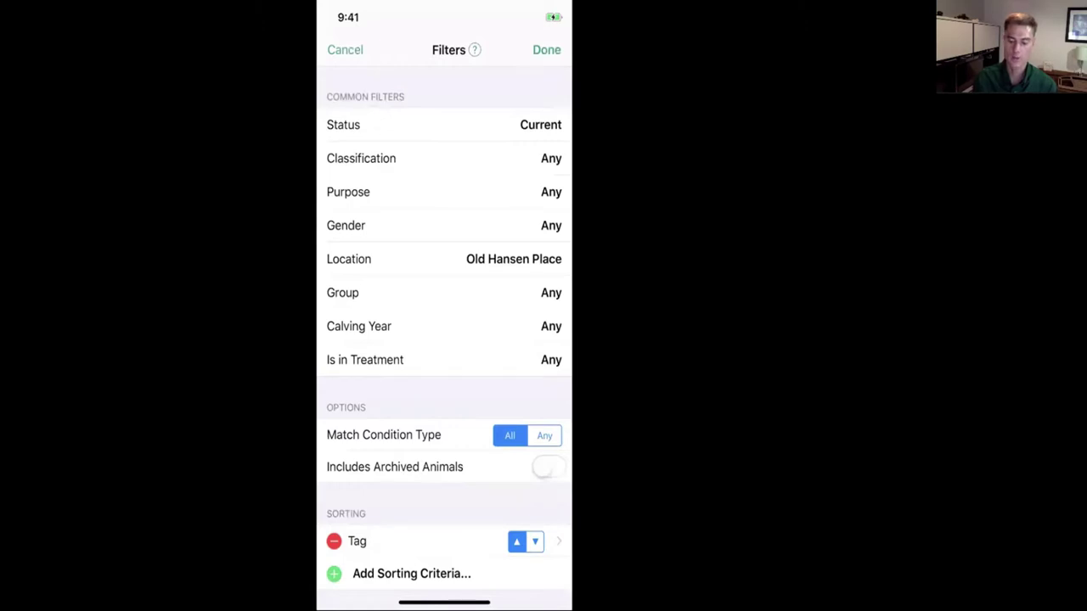
Add a Classification filter of Calf, leaving the 55 calves at Old Hansen Place
{"action": "left_click", "coordinate": [445, 158]}
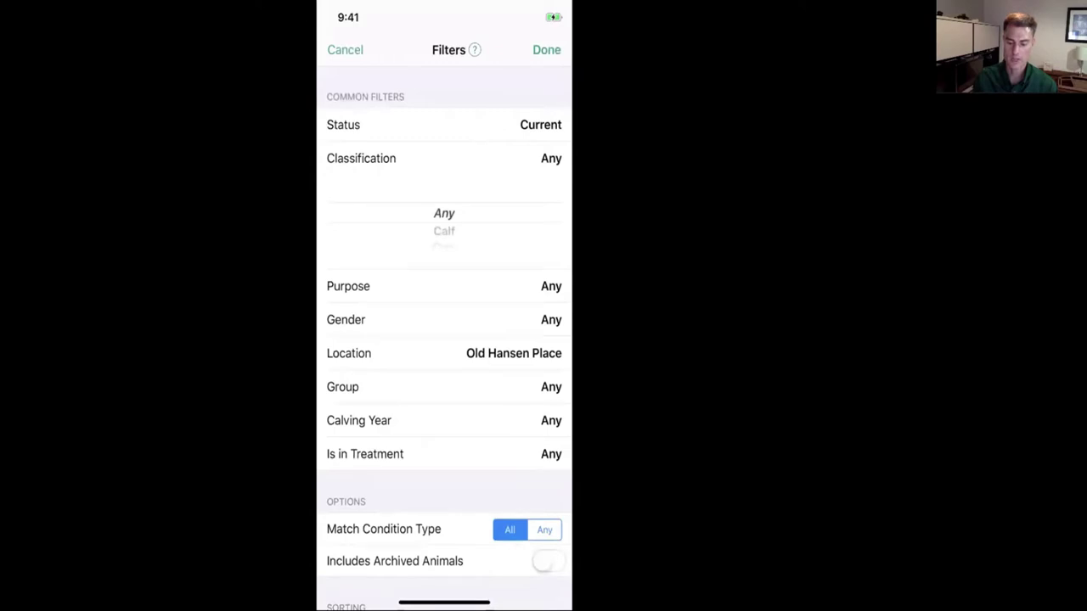
{"action": "left_click_drag", "start_coordinate": [444, 231], "coordinate": [445, 213]}
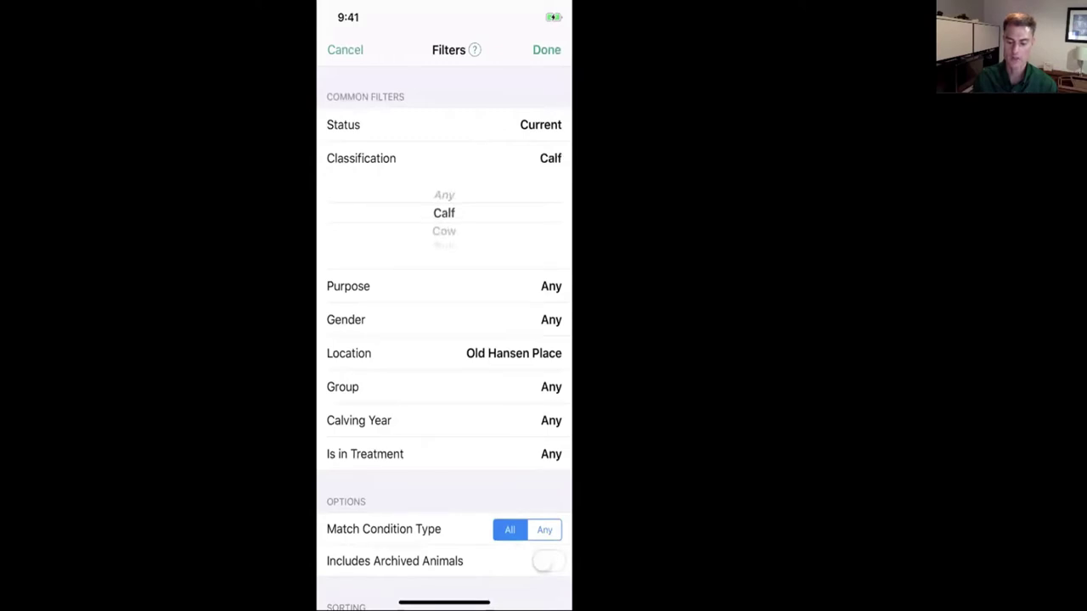
{"action": "left_click", "coordinate": [444, 158]}
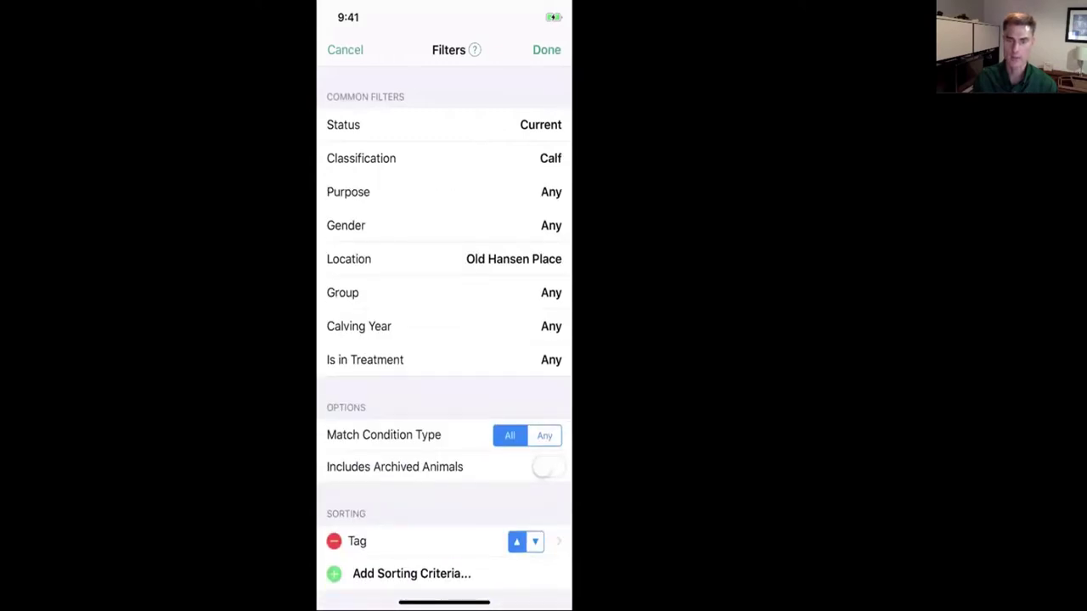
{"action": "left_click", "coordinate": [546, 50]}
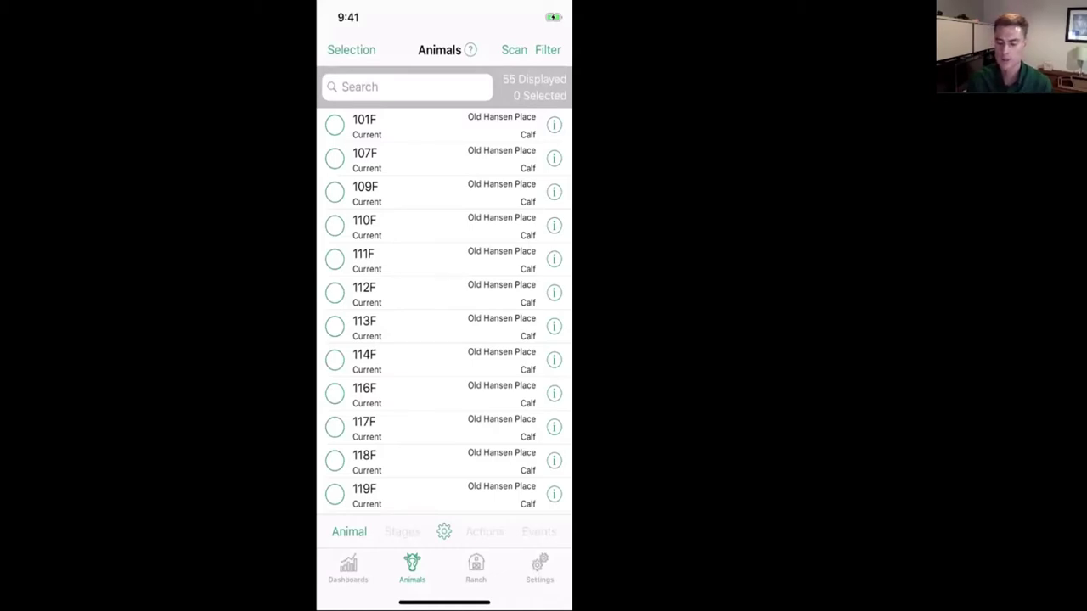
Select only calf 110F and bring up its one-animal actions sheet
{"action": "left_click", "coordinate": [335, 225]}
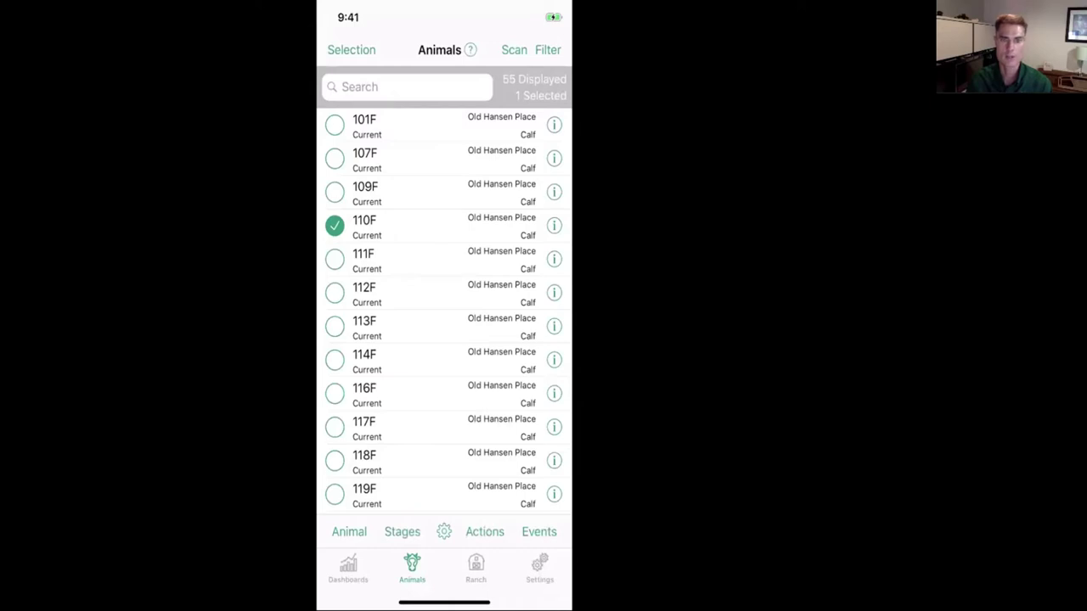
{"action": "left_click", "coordinate": [334, 327]}
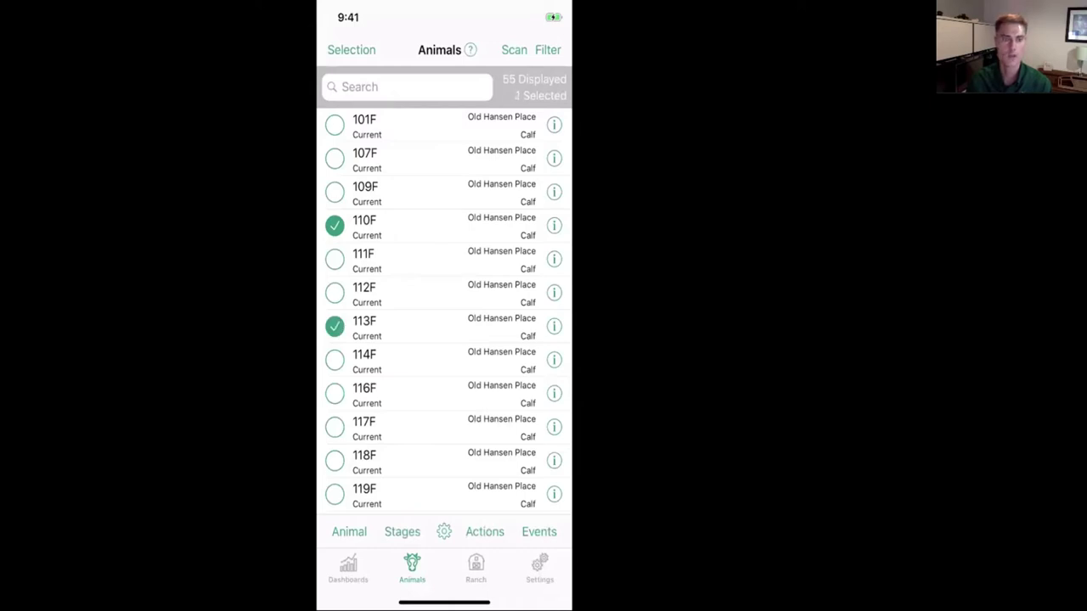
{"action": "left_click", "coordinate": [334, 426]}
{"action": "left_click", "coordinate": [335, 426]}
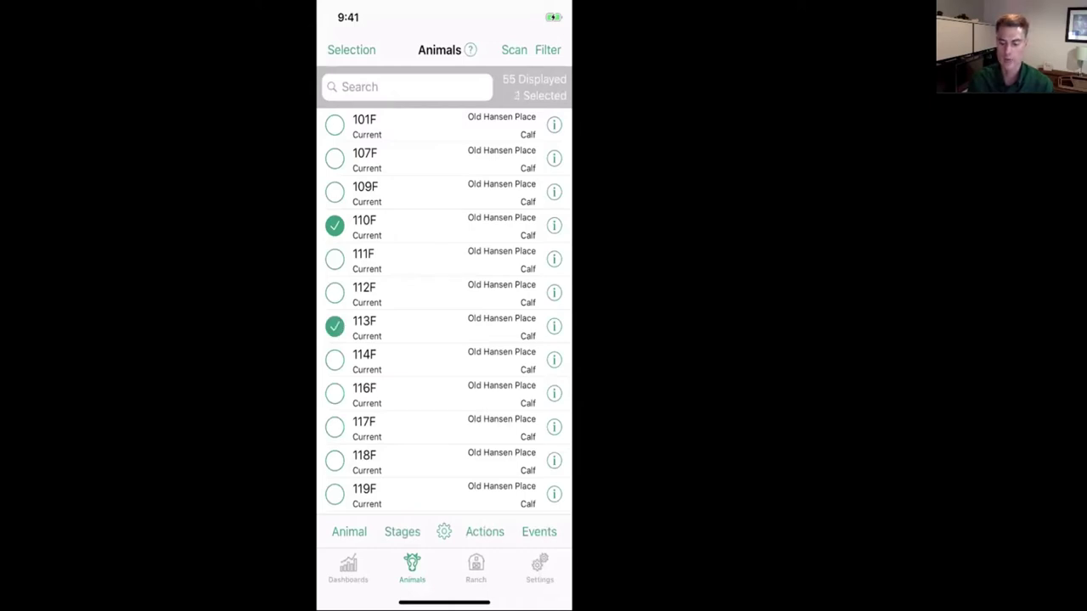
{"action": "left_click", "coordinate": [334, 327]}
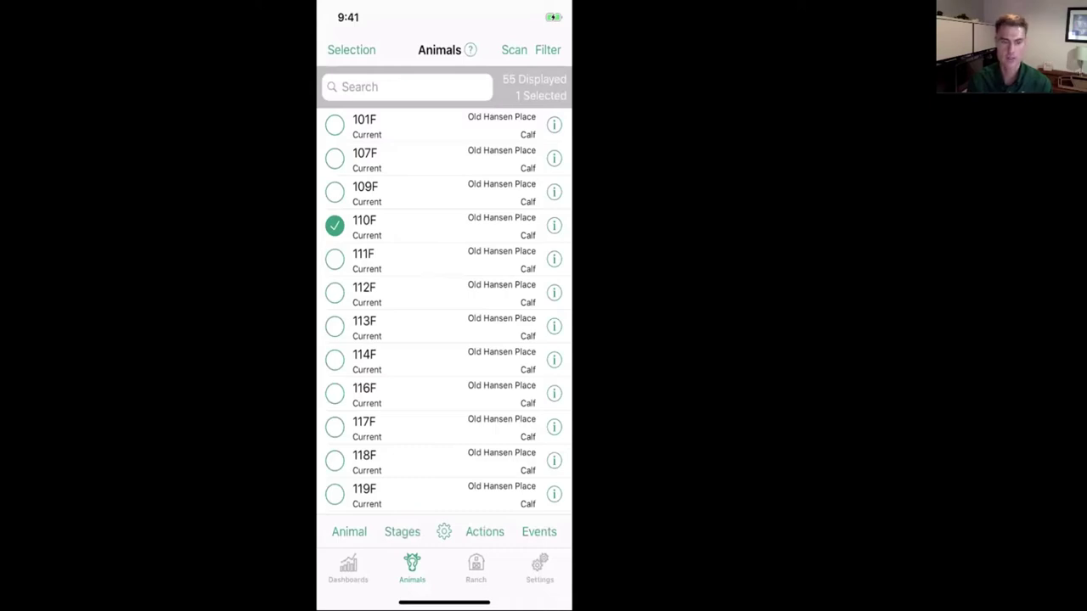
{"action": "left_click", "coordinate": [484, 532]}
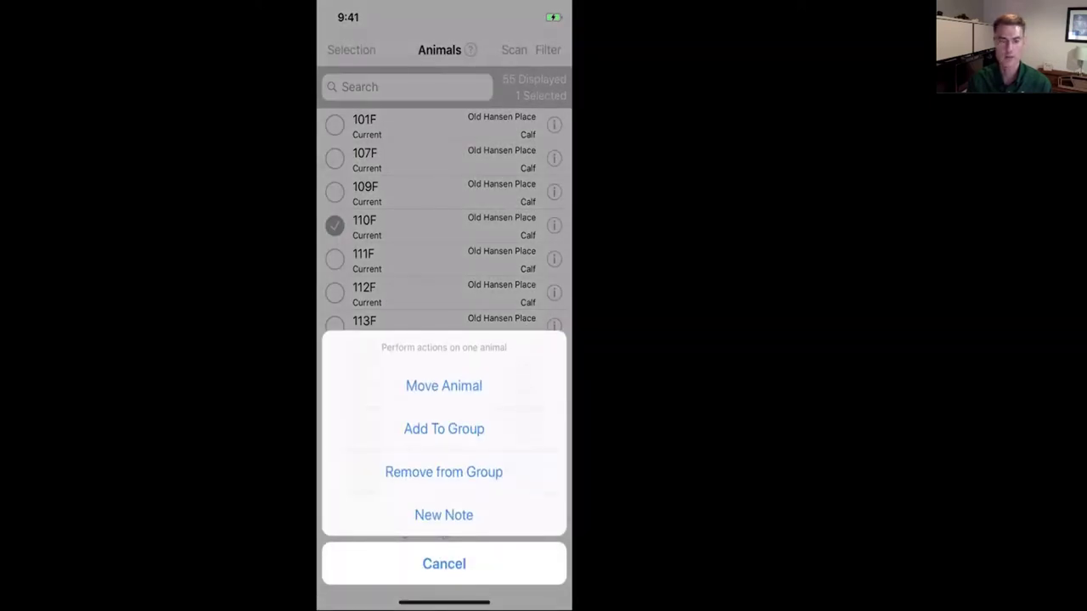
Save a move of calf 110F to Old Hansen Place dated April 23, 2019
{"action": "left_click", "coordinate": [443, 385]}
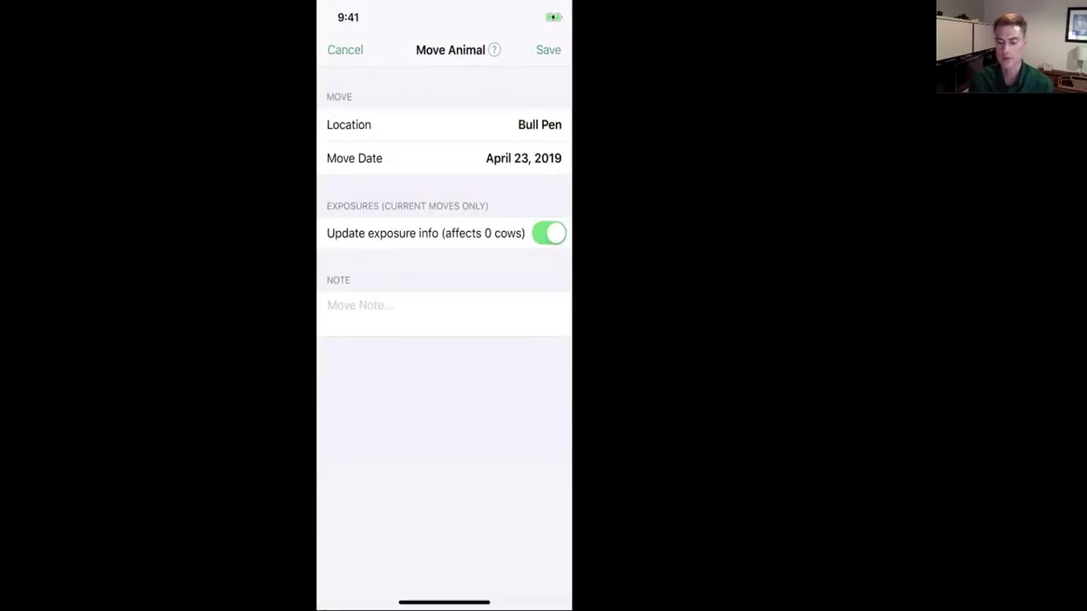
{"action": "left_click", "coordinate": [444, 125]}
{"action": "scroll", "coordinate": [444, 181], "scroll_direction": "down", "scroll_amount": 3}
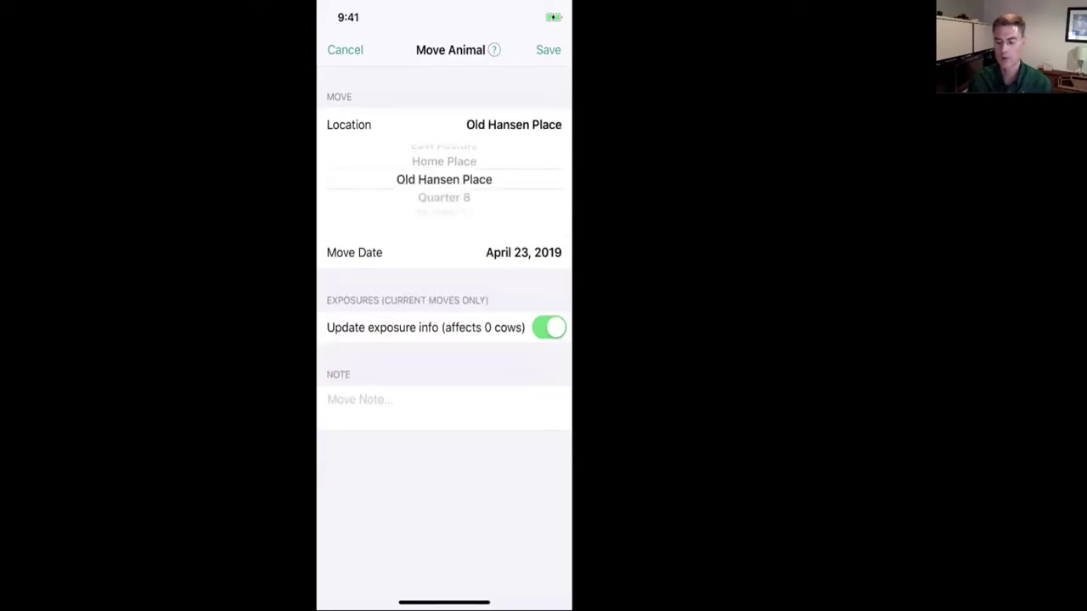
{"action": "left_click", "coordinate": [547, 50]}
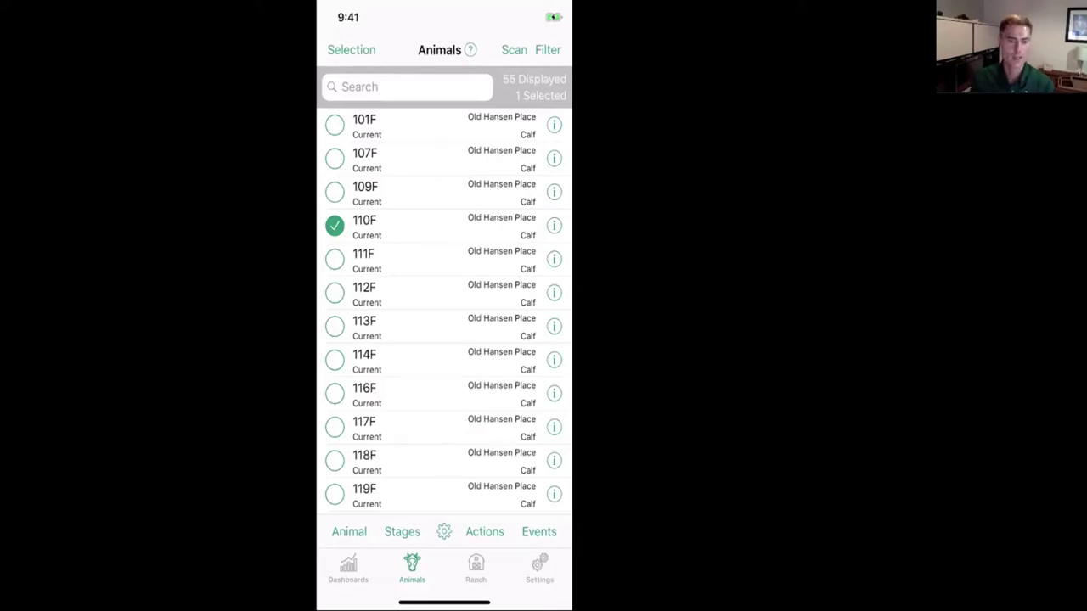
{"action": "left_click", "coordinate": [540, 568]}
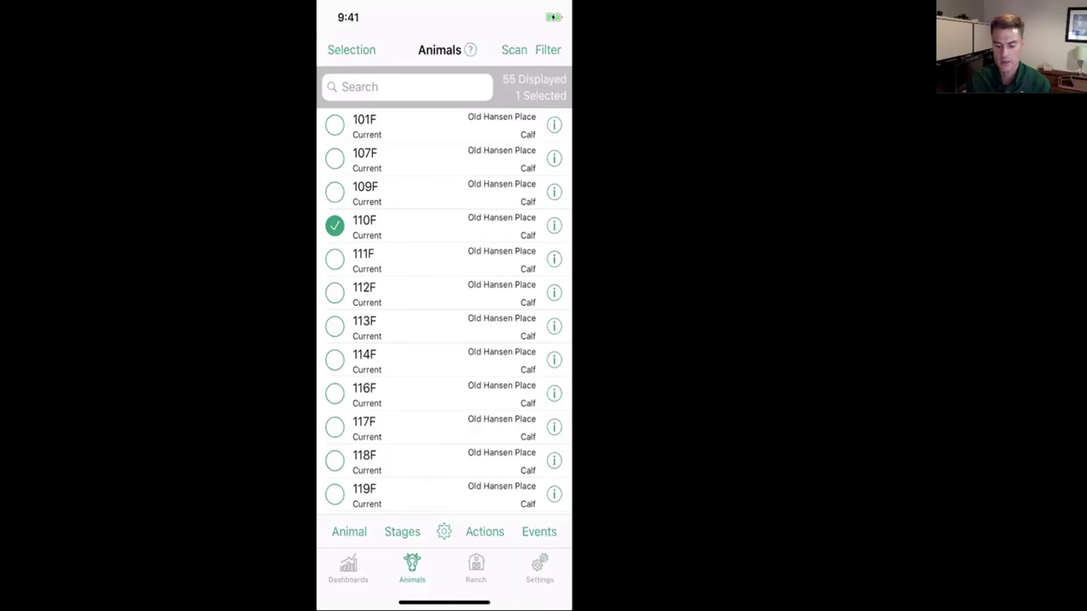
In Animals List Preferences, replace the Status line with Breeding Pool Stage, then return to Animals
{"action": "left_click", "coordinate": [539, 568]}
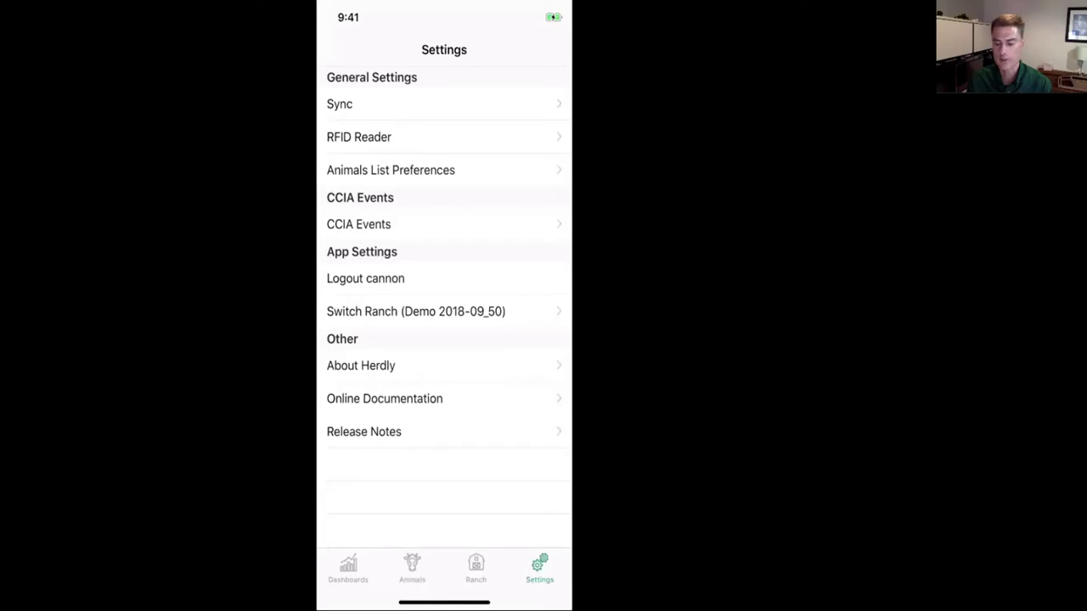
{"action": "left_click", "coordinate": [390, 170]}
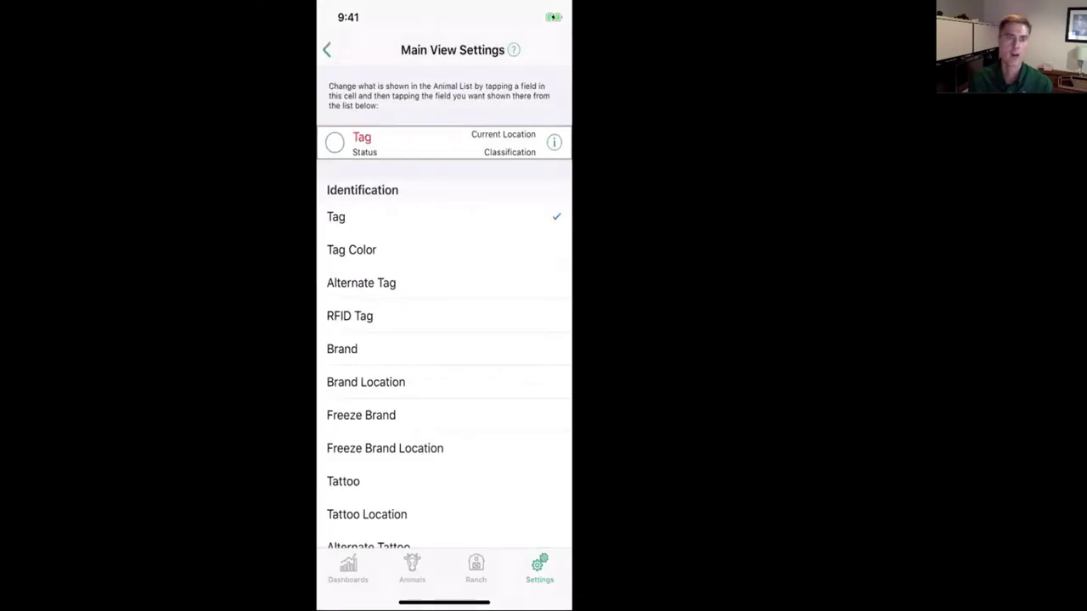
{"action": "left_click", "coordinate": [504, 134]}
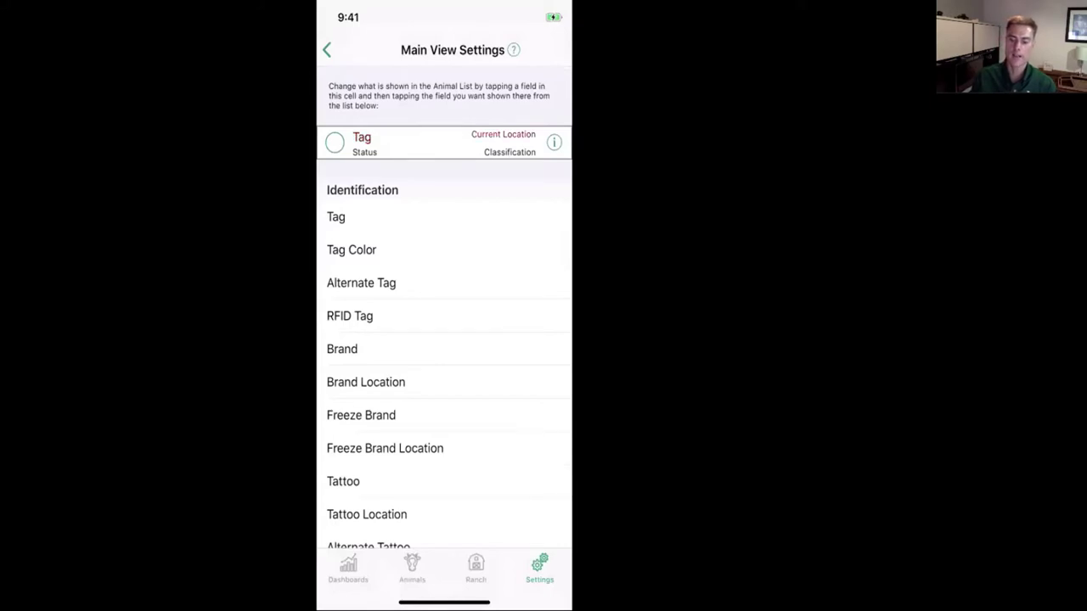
{"action": "left_click", "coordinate": [509, 152]}
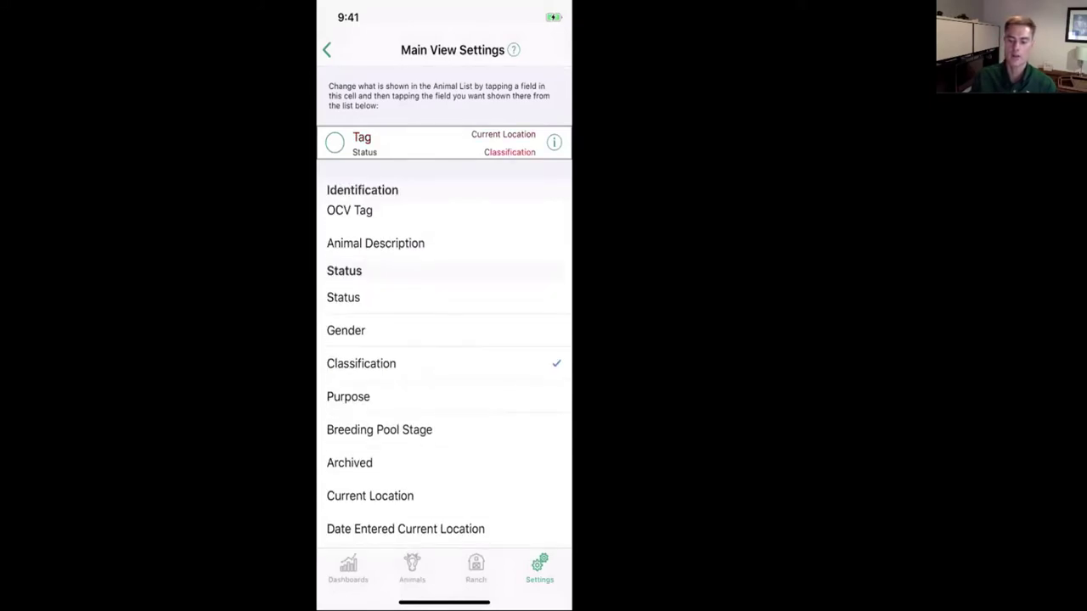
{"action": "left_click", "coordinate": [364, 152]}
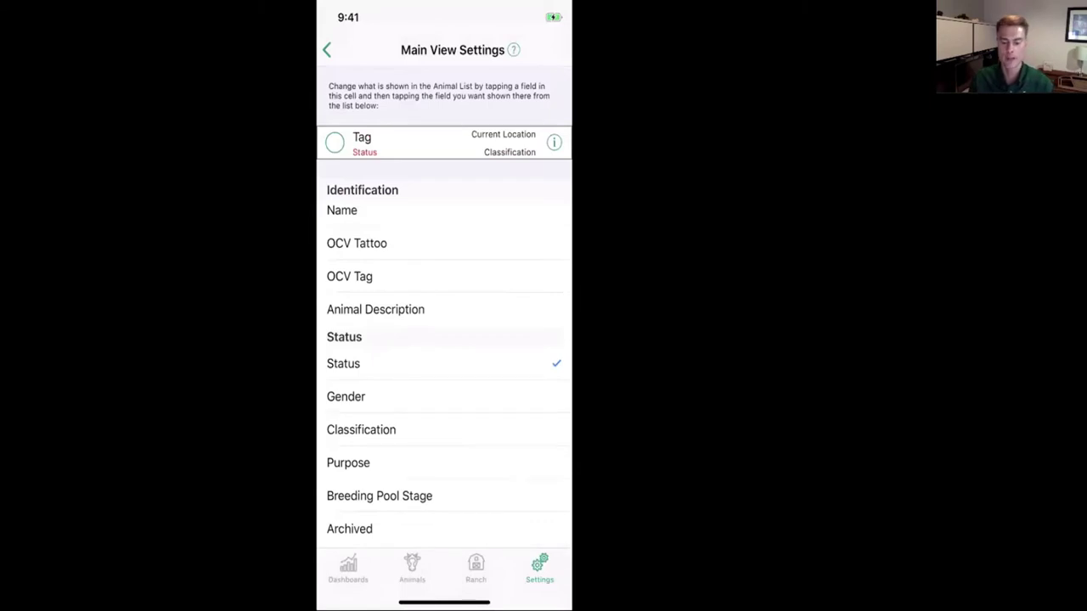
{"action": "scroll", "coordinate": [449, 380], "scroll_direction": "down", "scroll_amount": 4}
{"action": "scroll", "coordinate": [448, 379], "scroll_direction": "up", "scroll_amount": 2}
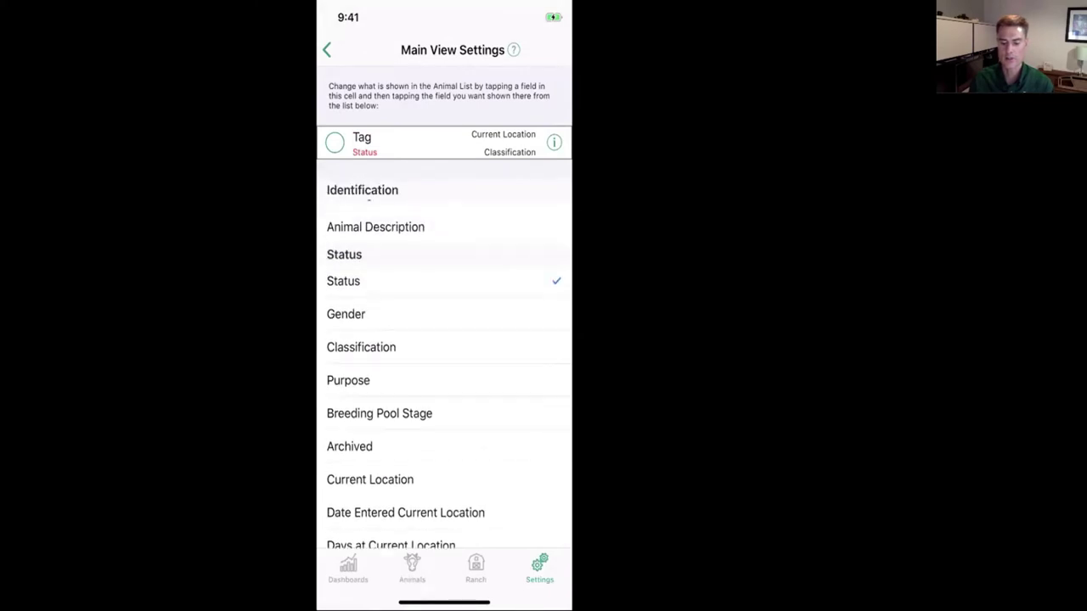
{"action": "scroll", "coordinate": [449, 379], "scroll_direction": "up", "scroll_amount": 2}
{"action": "scroll", "coordinate": [448, 380], "scroll_direction": "down", "scroll_amount": 3}
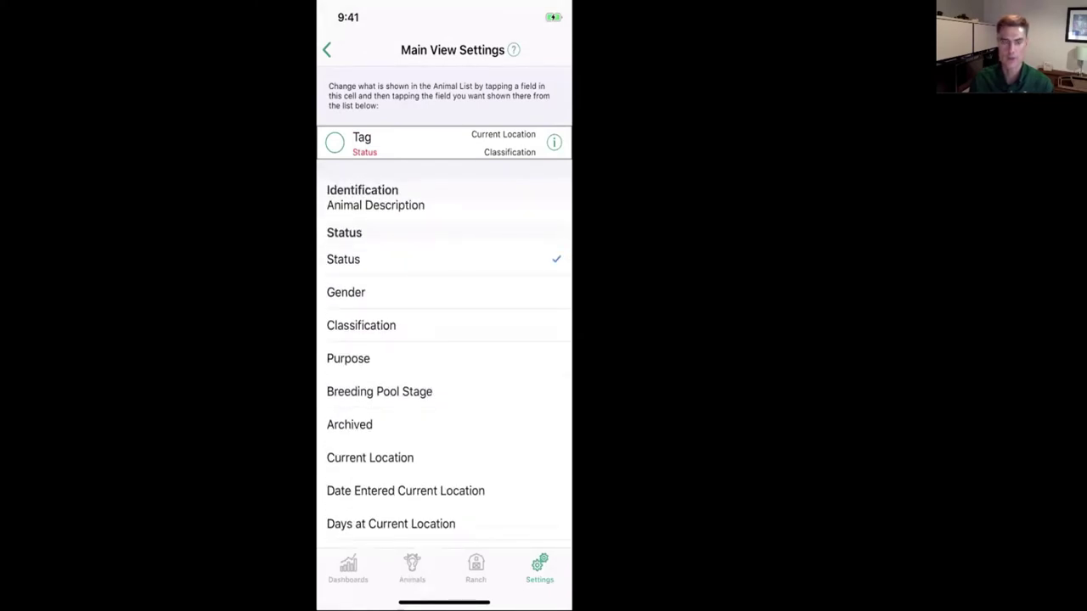
{"action": "left_click", "coordinate": [379, 392]}
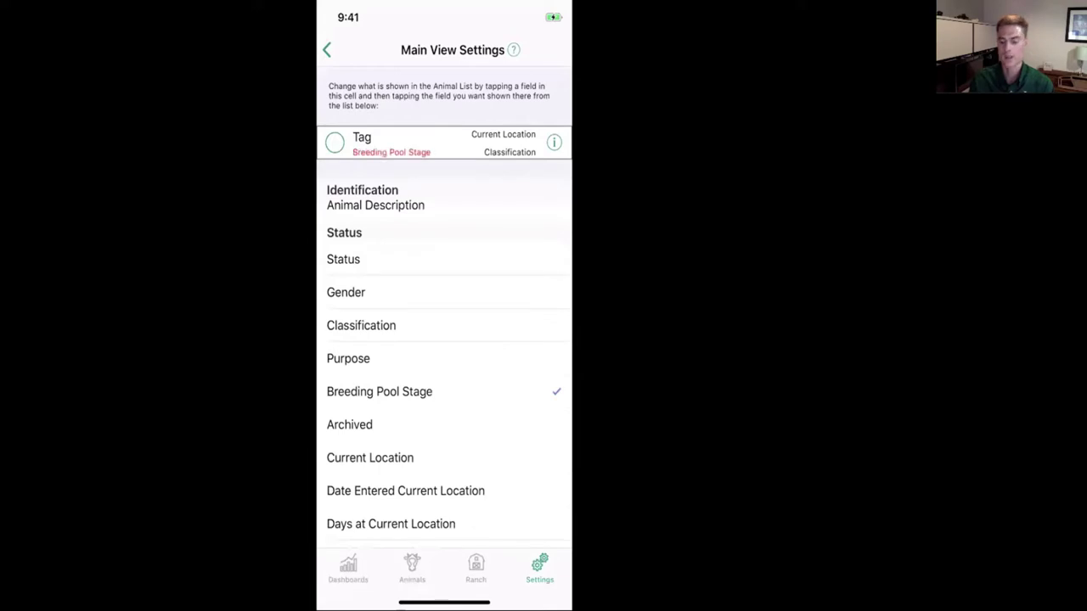
{"action": "left_click", "coordinate": [412, 567]}
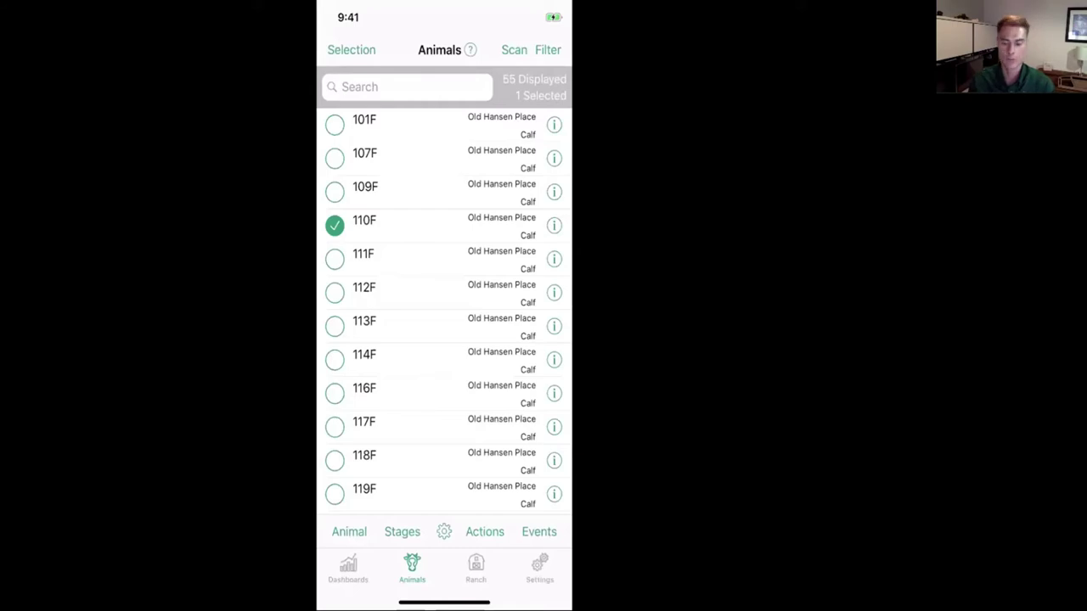
Scroll the calf list and reopen its filters: Current, Calf, Old Hansen Place
{"action": "scroll", "coordinate": [447, 312], "scroll_direction": "down", "scroll_amount": 4}
{"action": "scroll", "coordinate": [447, 312], "scroll_direction": "up", "scroll_amount": 3}
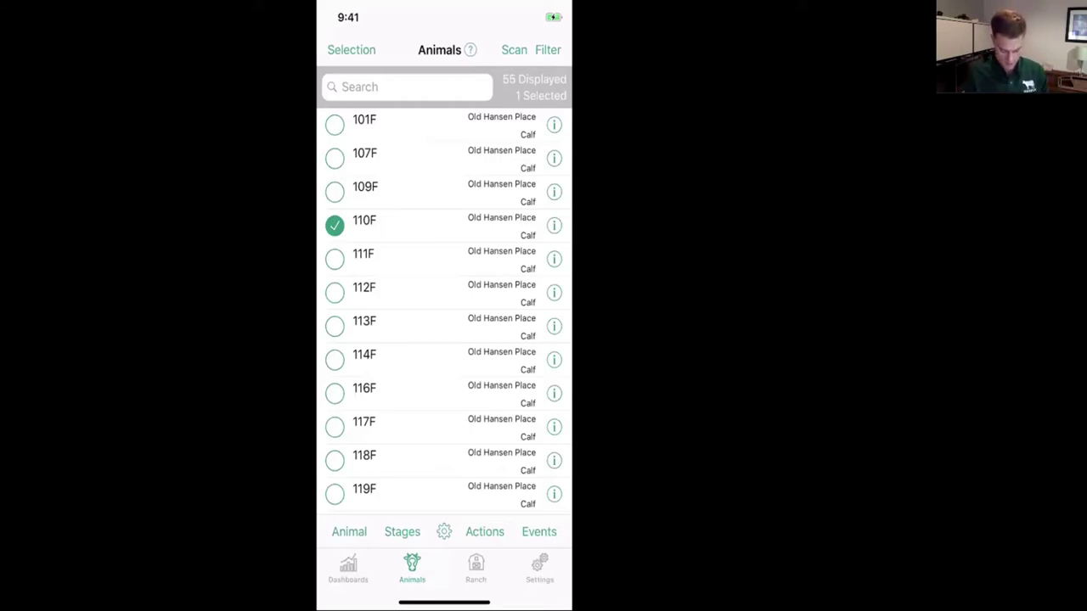
{"action": "scroll", "coordinate": [444, 314], "scroll_direction": "down", "scroll_amount": 2}
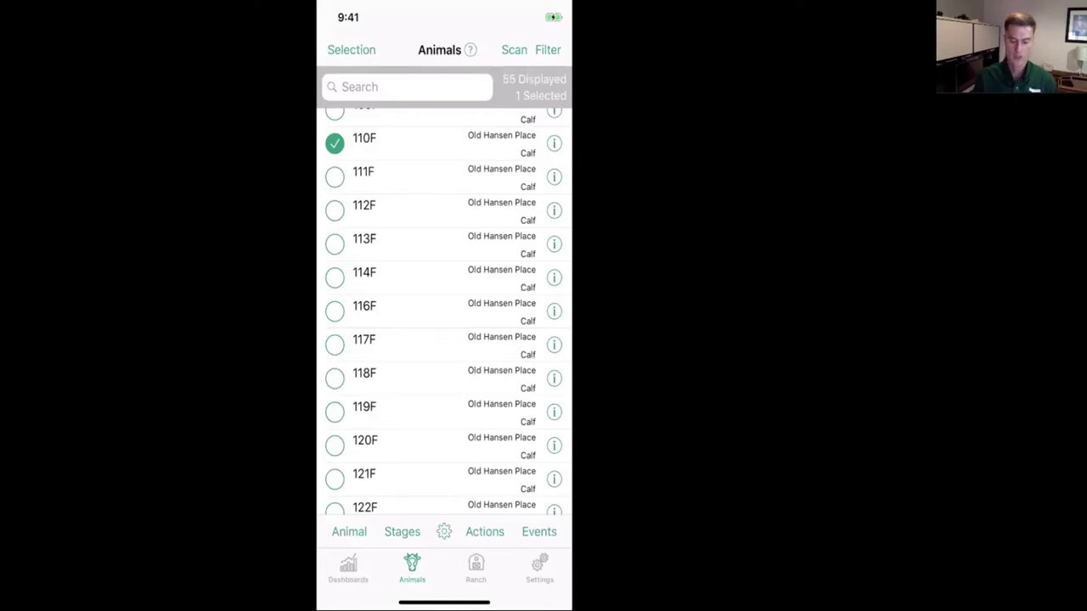
{"action": "left_click", "coordinate": [548, 49]}
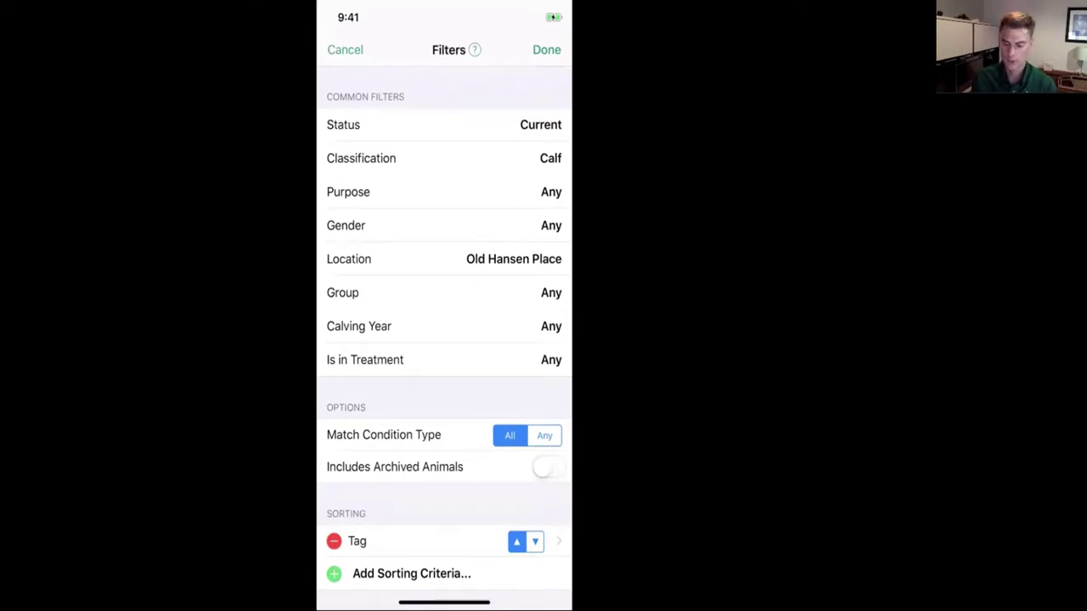
Reset Classification and Location filters to Any, showing all 145 animals, and also select cow 101A
{"action": "left_click", "coordinate": [361, 158]}
{"action": "left_click_drag", "start_coordinate": [444, 204], "coordinate": [444, 234]}
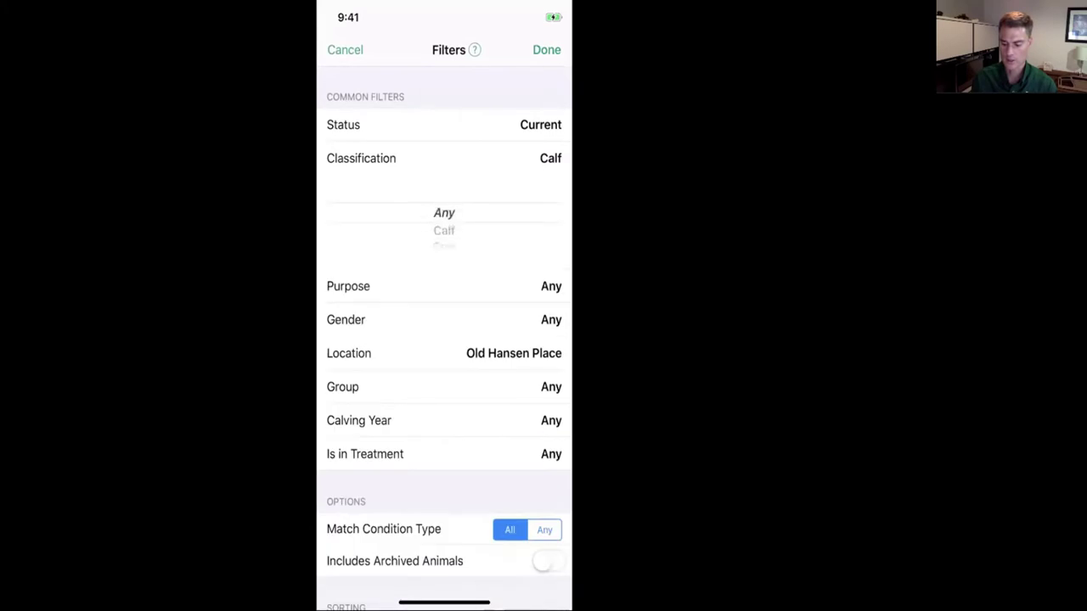
{"action": "left_click", "coordinate": [348, 329]}
{"action": "left_click_drag", "start_coordinate": [444, 306], "coordinate": [444, 340]}
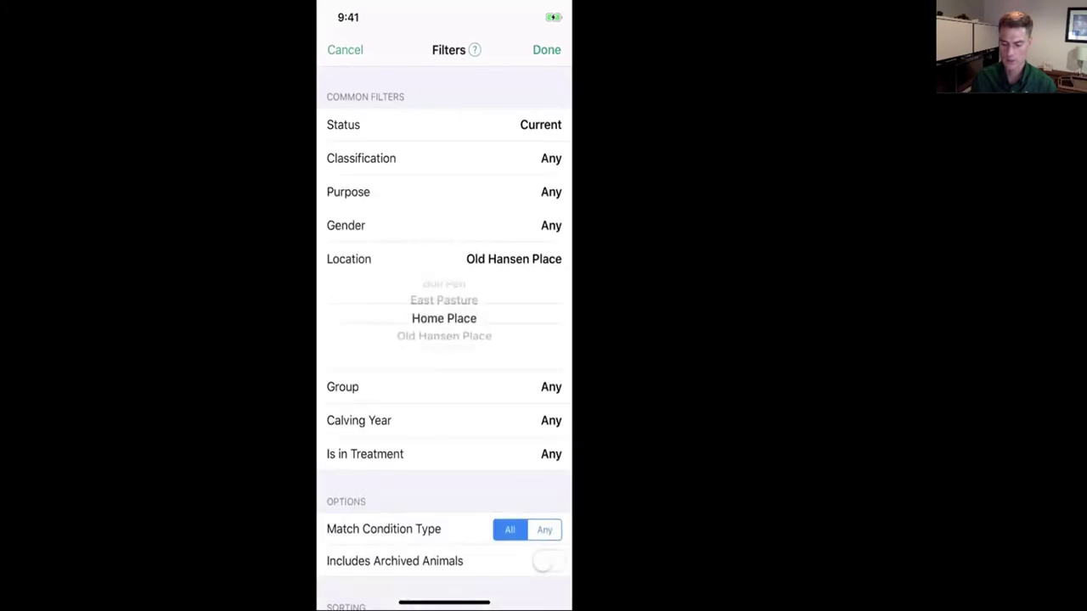
{"action": "left_click", "coordinate": [547, 49]}
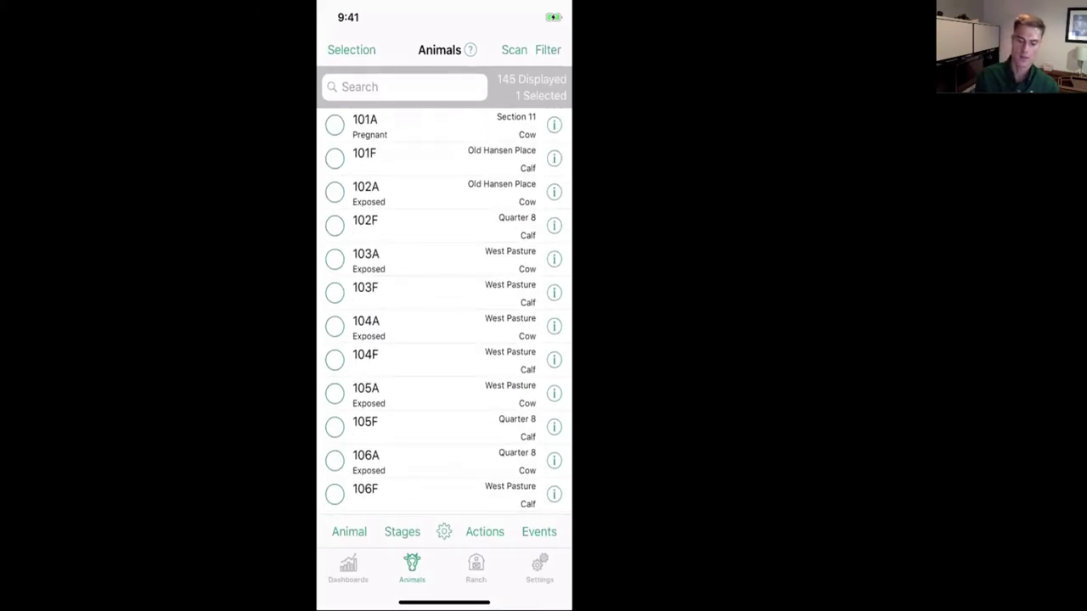
{"action": "left_click", "coordinate": [334, 125]}
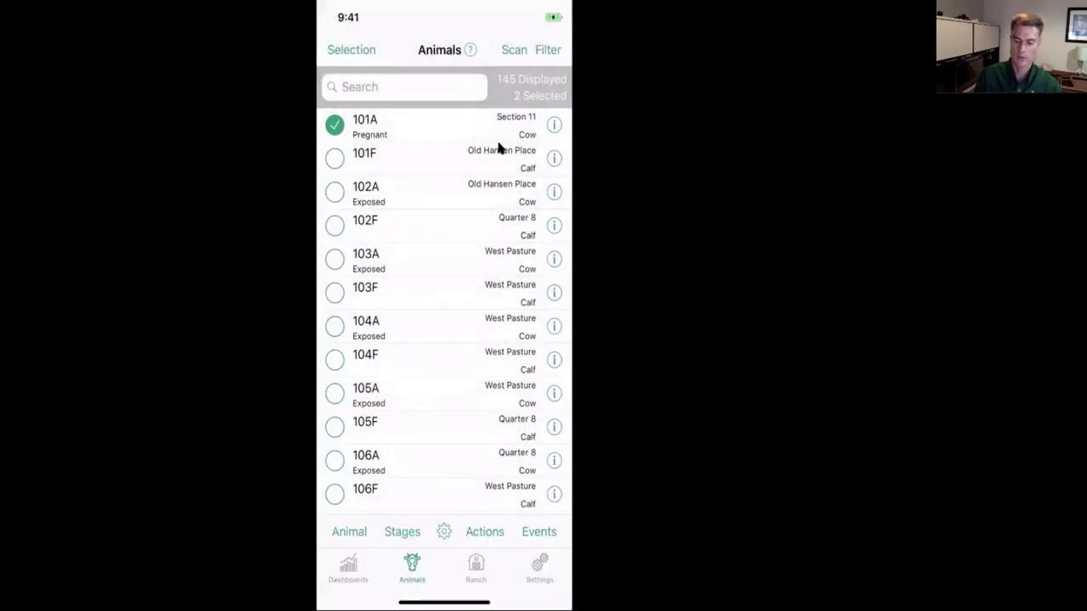
Choose West Pasture as the new location for the two selected animals
{"action": "left_click", "coordinate": [500, 146]}
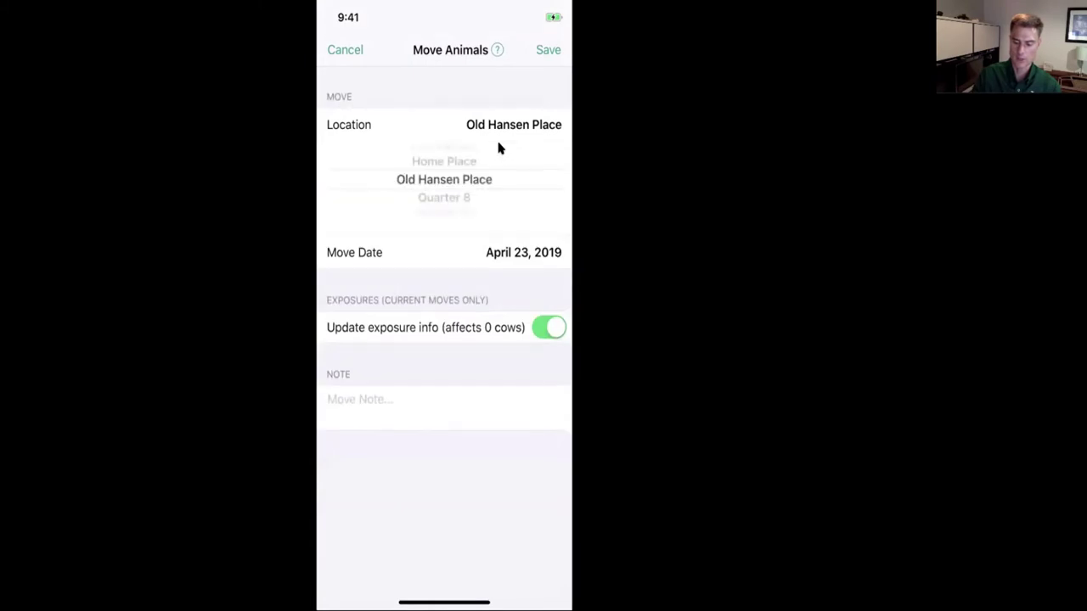
{"action": "scroll", "coordinate": [499, 148], "scroll_direction": "down", "scroll_amount": 3}
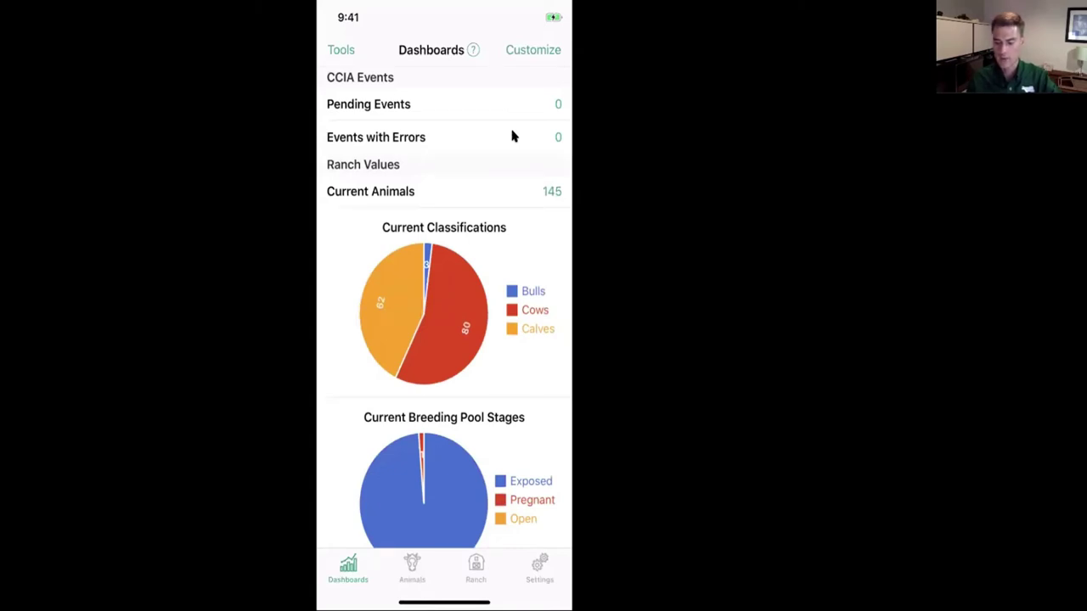
Scroll through the Dashboards charts to reach the Ranch Metrics list starting with Calves Born Alive
{"action": "scroll", "coordinate": [513, 136], "scroll_direction": "down", "scroll_amount": 5}
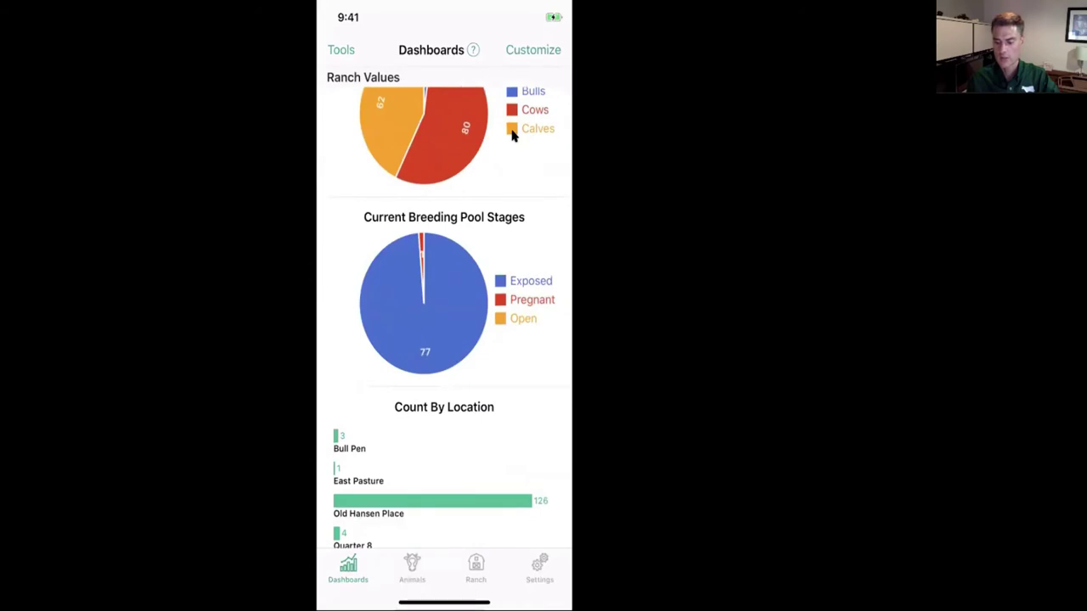
{"action": "scroll", "coordinate": [512, 136], "scroll_direction": "down", "scroll_amount": 4}
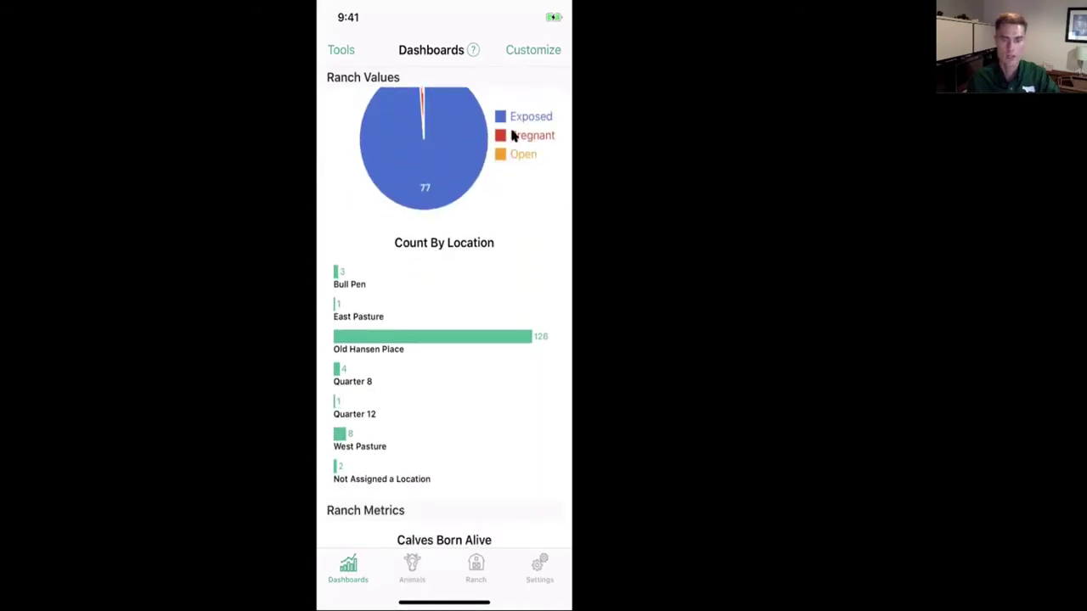
{"action": "scroll", "coordinate": [512, 136], "scroll_direction": "down", "scroll_amount": 10}
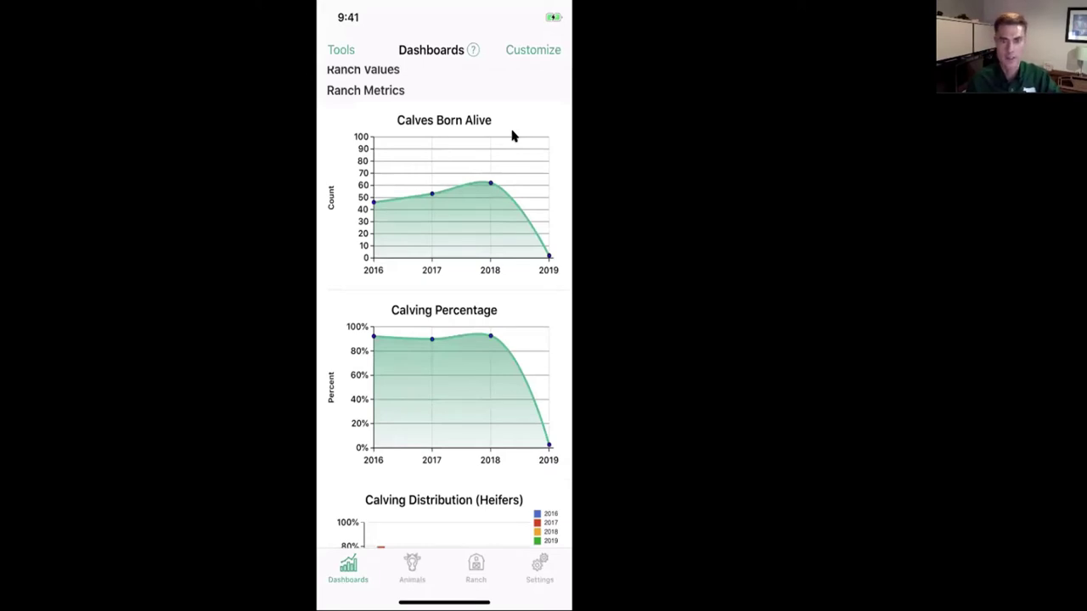
{"action": "scroll", "coordinate": [512, 136], "scroll_direction": "down", "scroll_amount": 5}
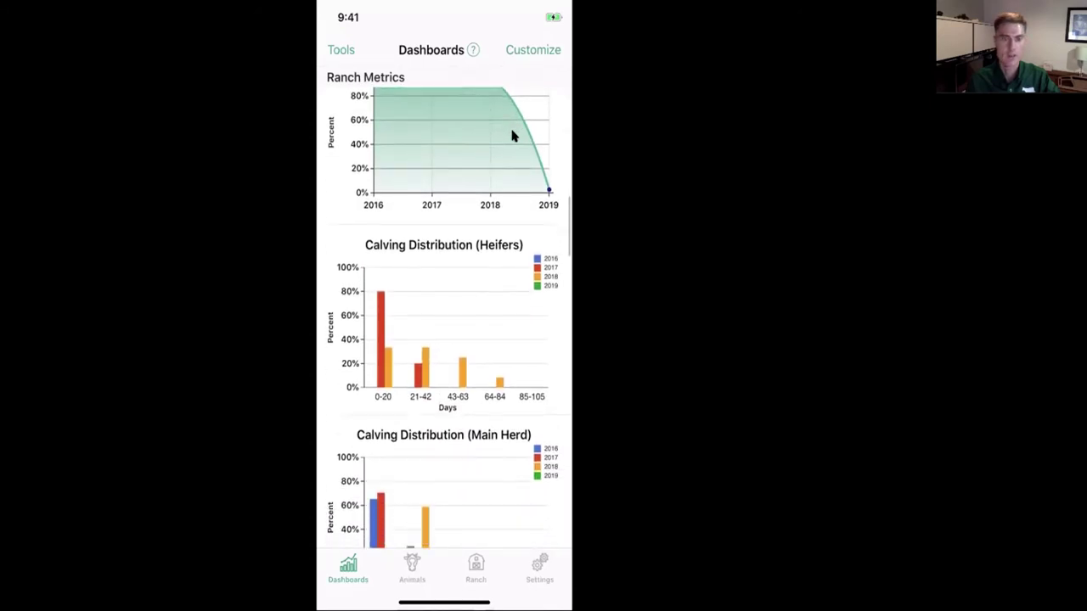
{"action": "scroll", "coordinate": [512, 135], "scroll_direction": "down", "scroll_amount": 2}
{"action": "scroll", "coordinate": [512, 136], "scroll_direction": "down", "scroll_amount": 10}
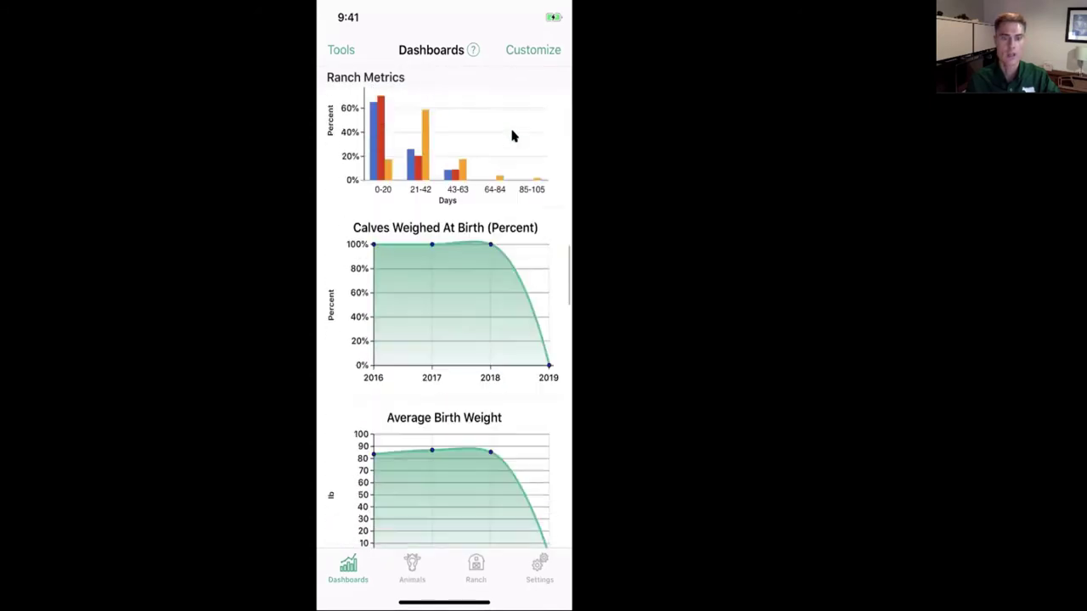
{"action": "scroll", "coordinate": [512, 136], "scroll_direction": "up", "scroll_amount": 1}
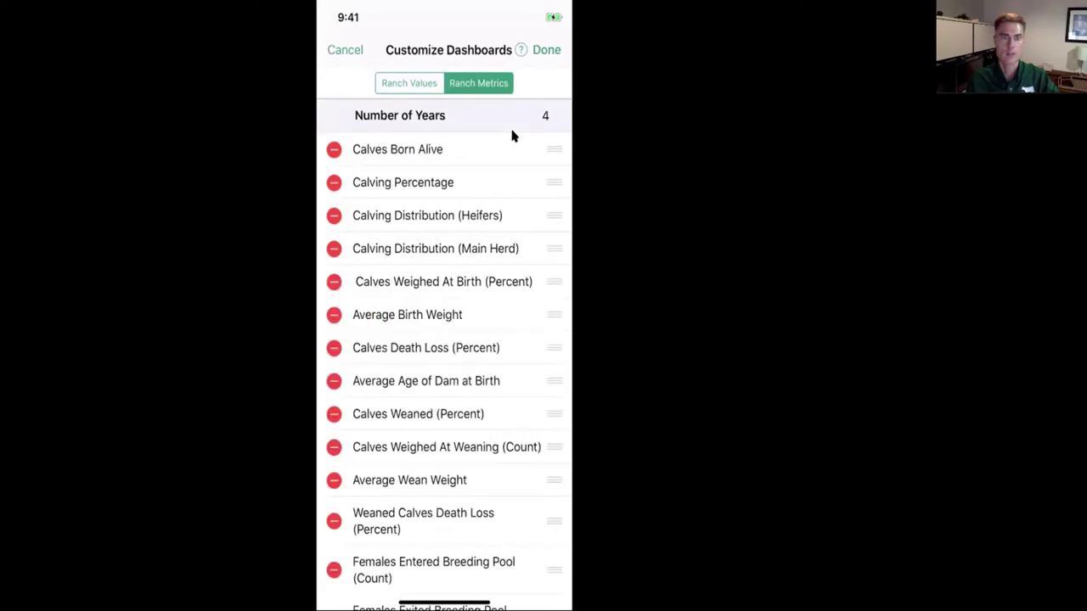
Scroll the metric picker and add Preg Checked Pregnant (Percent) to the Ranch Metrics dashboard
{"action": "scroll", "coordinate": [512, 136], "scroll_direction": "down", "scroll_amount": 5}
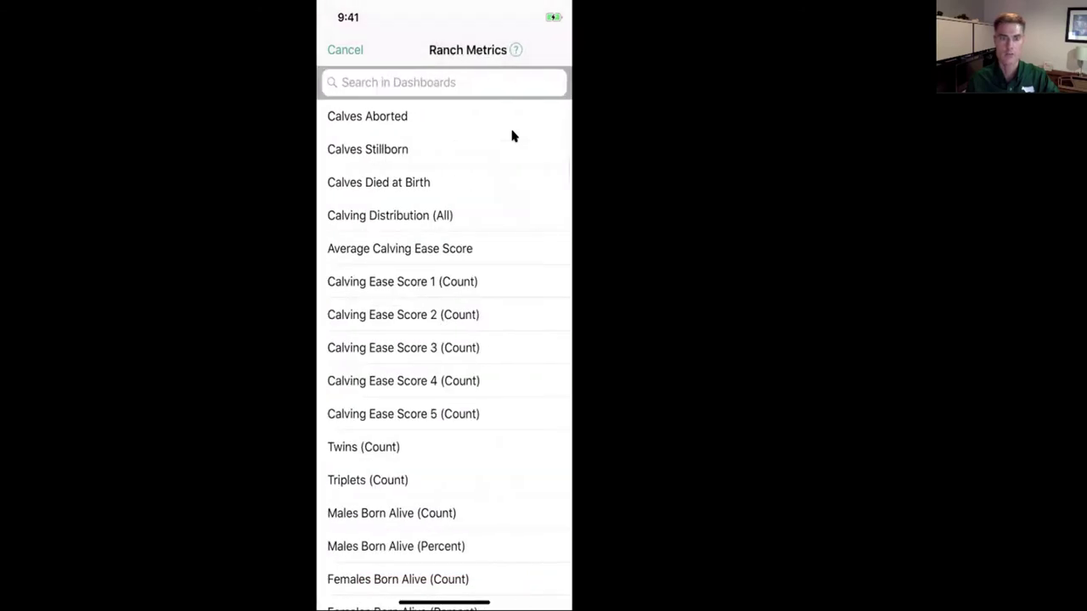
{"action": "scroll", "coordinate": [512, 136], "scroll_direction": "down", "scroll_amount": 10}
{"action": "scroll", "coordinate": [513, 136], "scroll_direction": "down", "scroll_amount": 10}
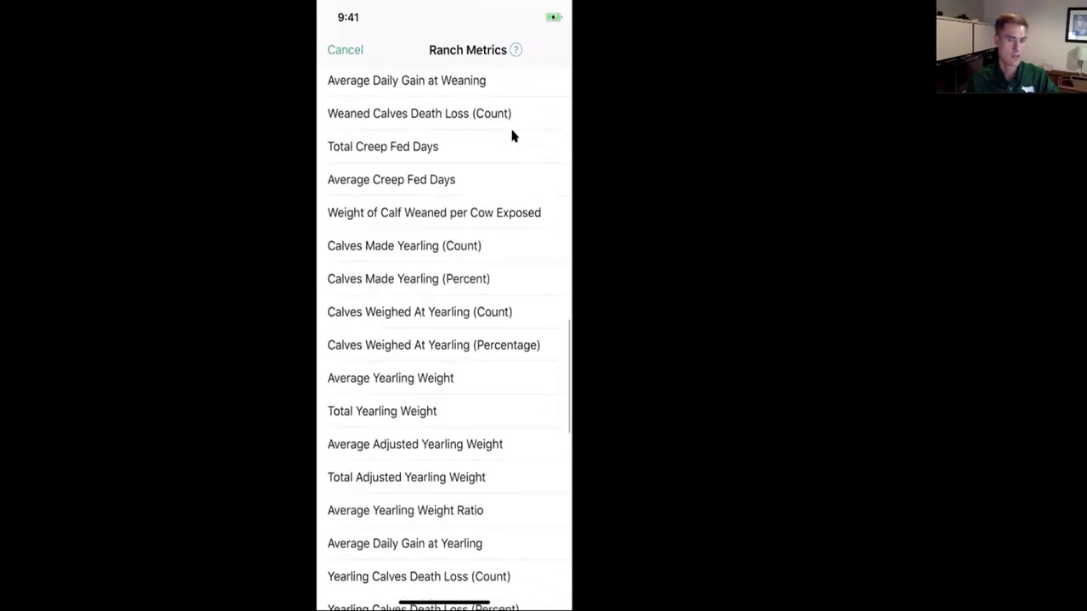
{"action": "scroll", "coordinate": [512, 136], "scroll_direction": "down", "scroll_amount": 10}
{"action": "scroll", "coordinate": [512, 136], "scroll_direction": "down", "scroll_amount": 5}
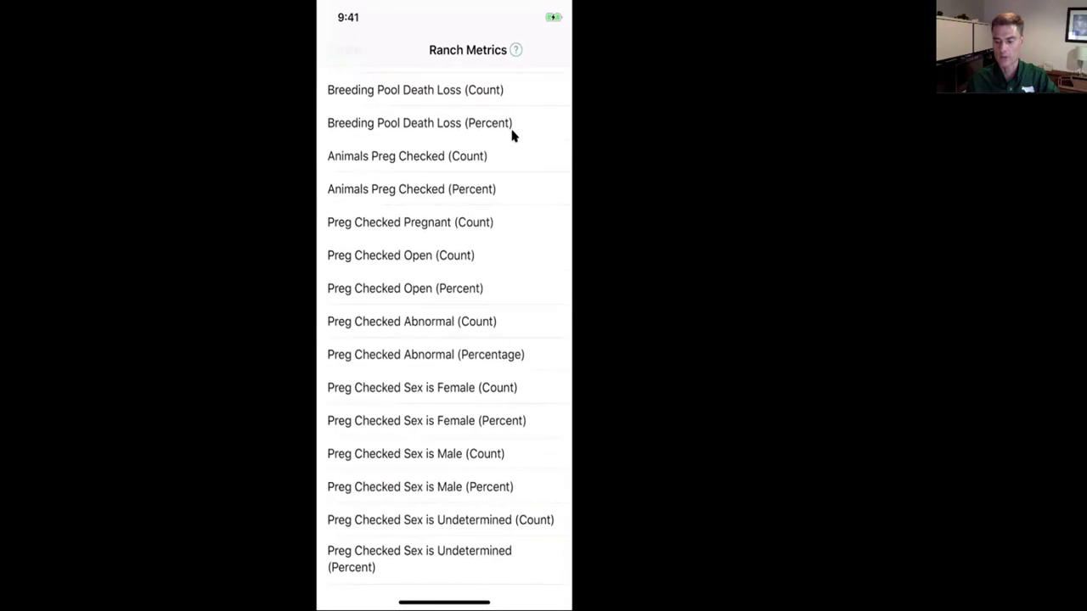
{"action": "left_click", "coordinate": [512, 135]}
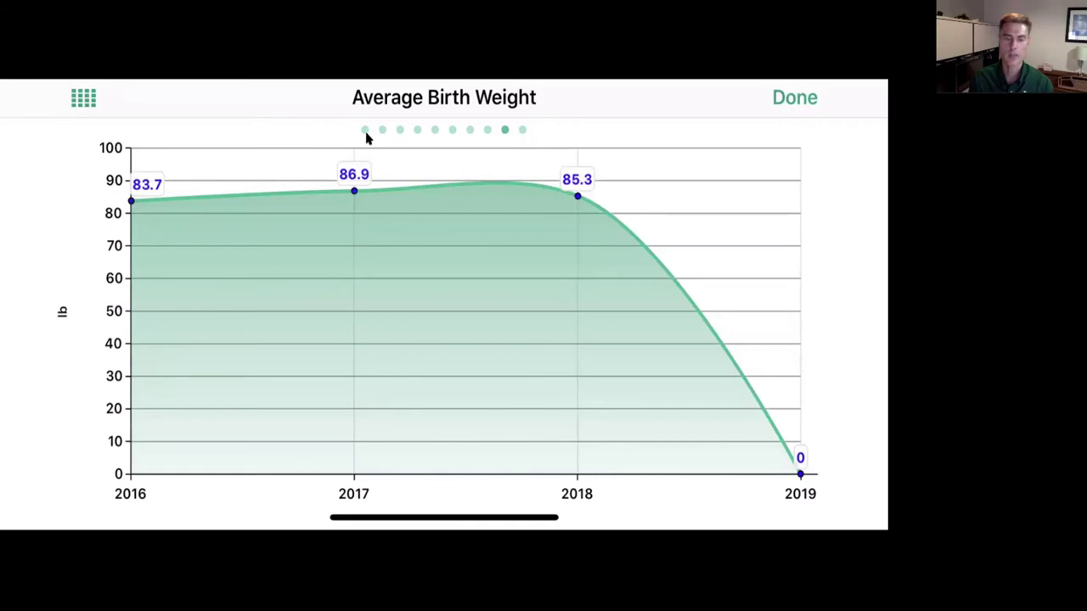
Swipe between the full-screen charts, then return to the Dashboards Graphs grid
{"action": "scroll", "coordinate": [367, 137], "scroll_direction": "left", "scroll_amount": 5}
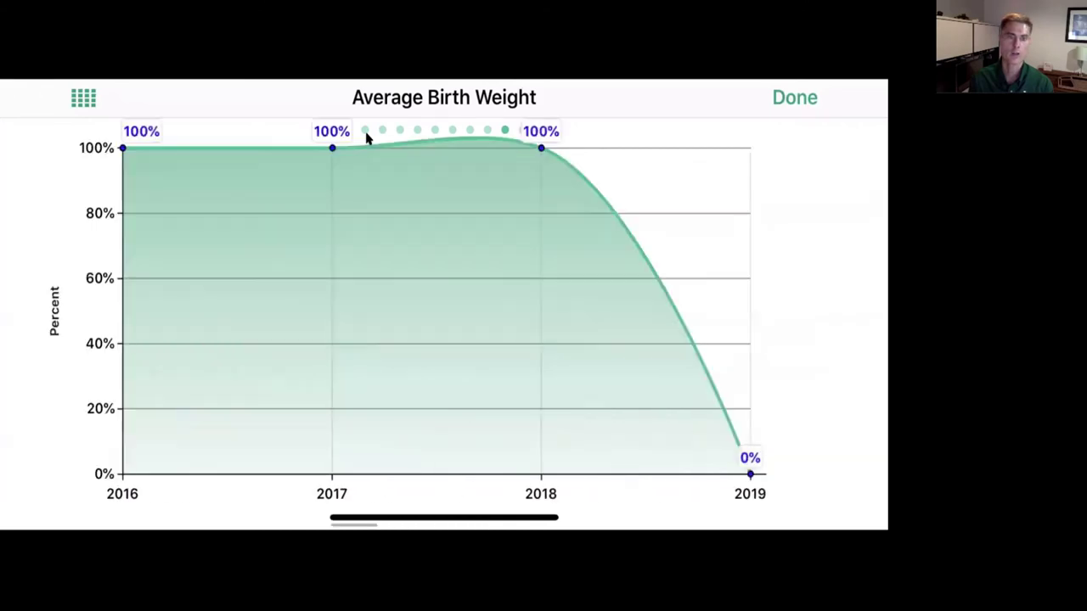
{"action": "scroll", "coordinate": [367, 137], "scroll_direction": "left", "scroll_amount": 3}
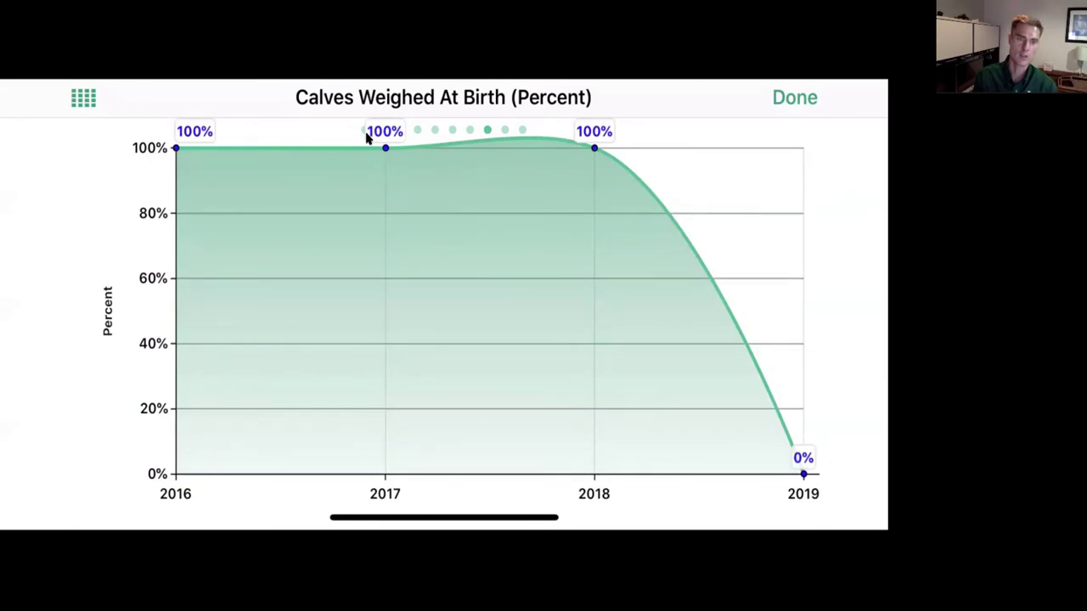
{"action": "key", "text": "Escape"}
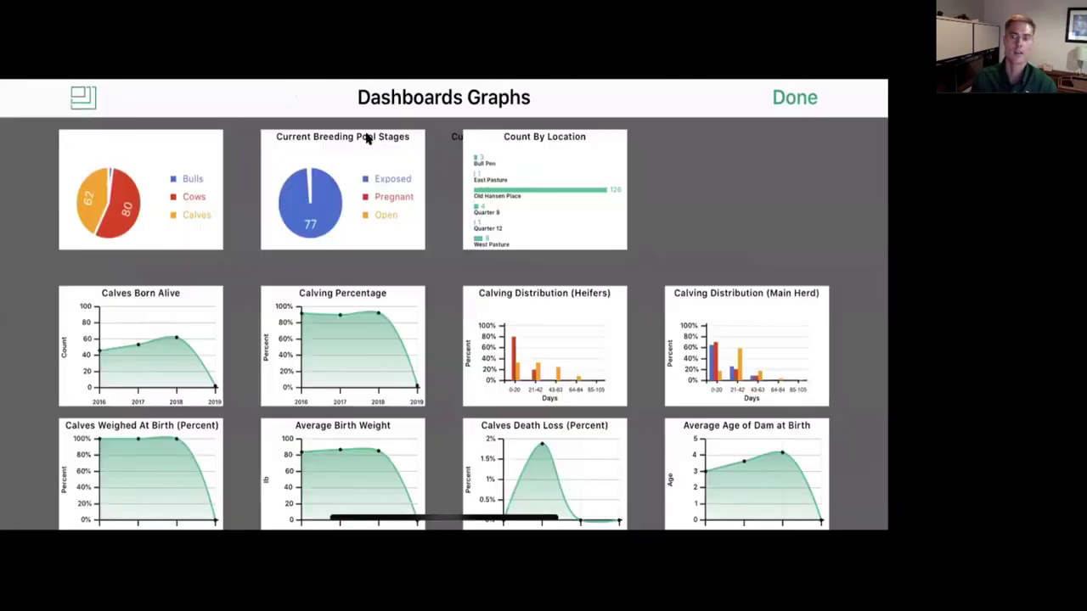
View the Calves Weaned chart, then close it back to the dashboards
{"action": "scroll", "coordinate": [367, 138], "scroll_direction": "down", "scroll_amount": 5}
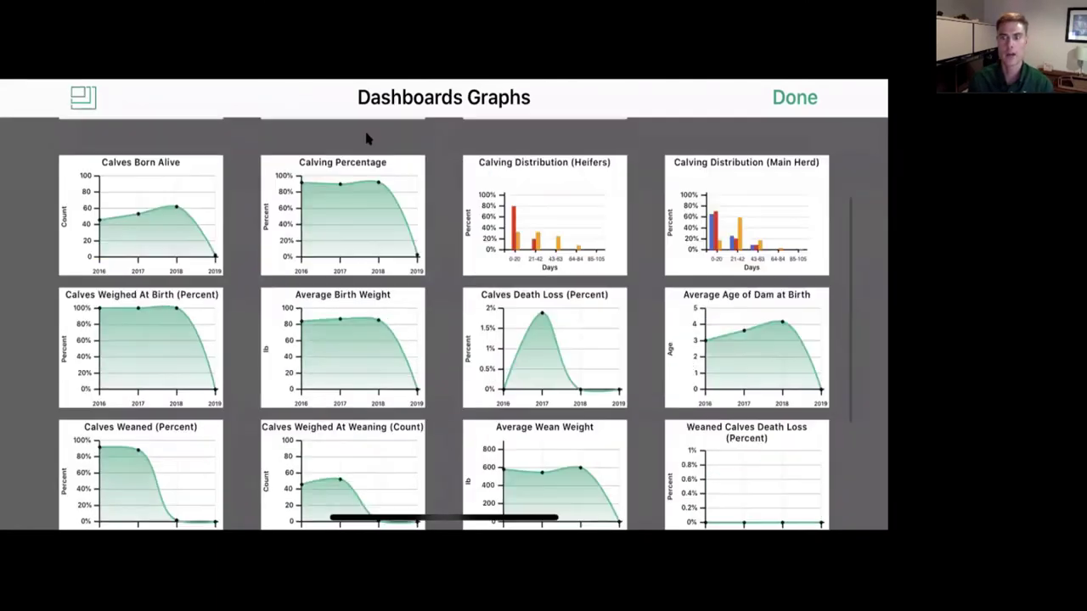
{"action": "scroll", "coordinate": [367, 139], "scroll_direction": "down", "scroll_amount": 3}
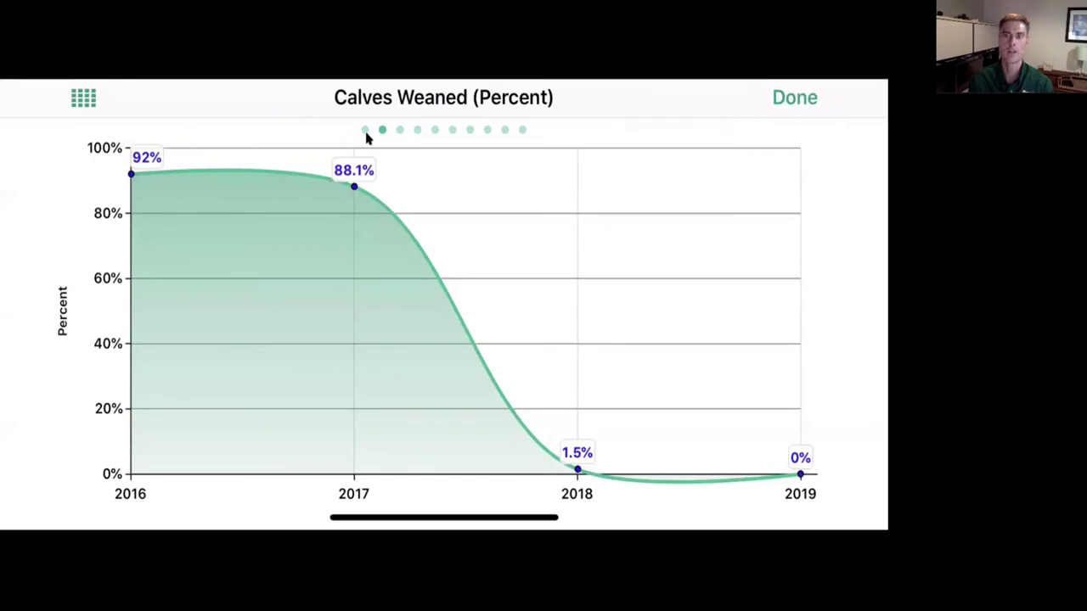
{"action": "key", "text": "Escape"}
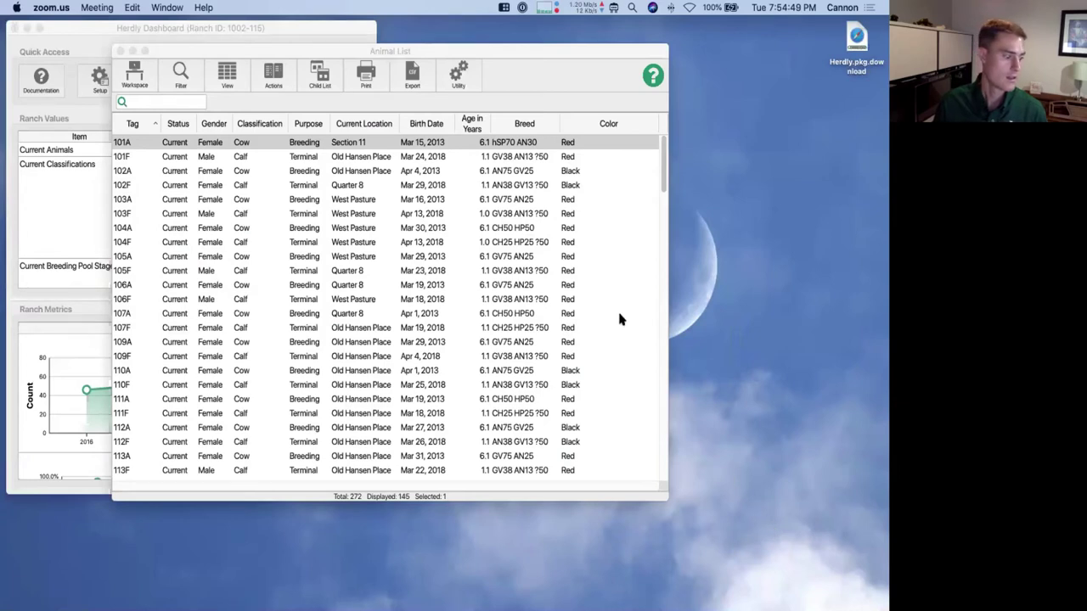
Bring the desktop Animal List window, showing 145 of 272 animals, to the front
{"action": "left_click", "coordinate": [485, 54]}
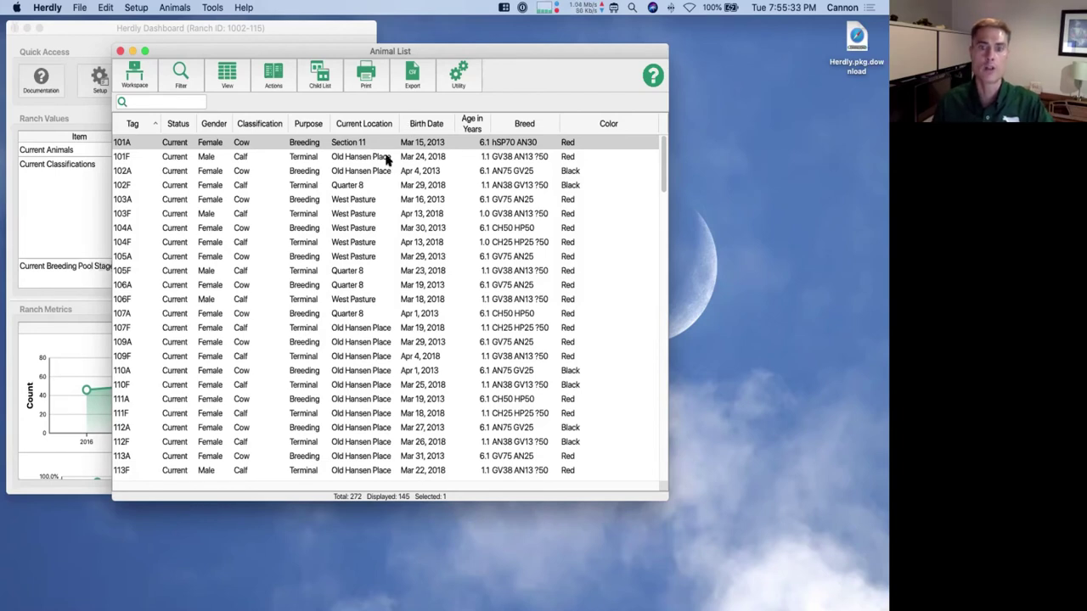
Sync the ranch data with File > Sync, close the Animal List, and open the Setup options
{"action": "left_click", "coordinate": [81, 9]}
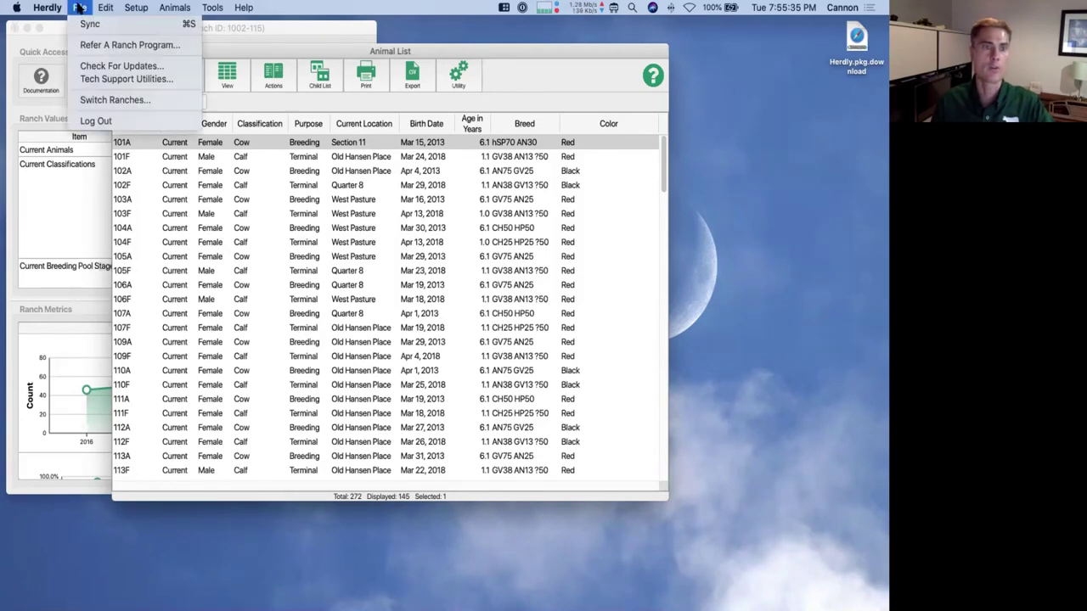
{"action": "left_click", "coordinate": [91, 26]}
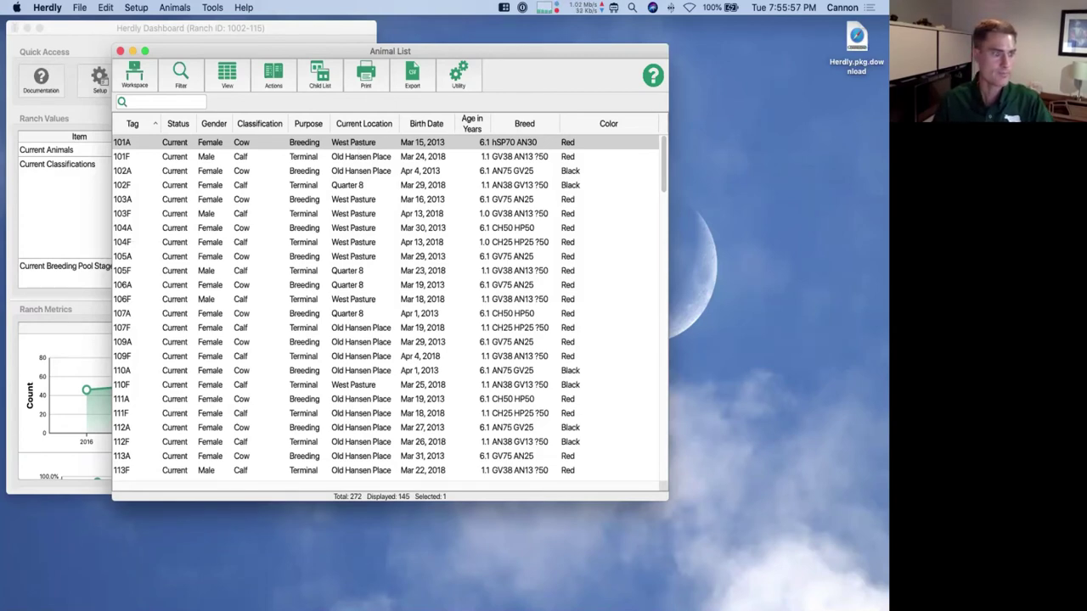
{"action": "left_click", "coordinate": [121, 53]}
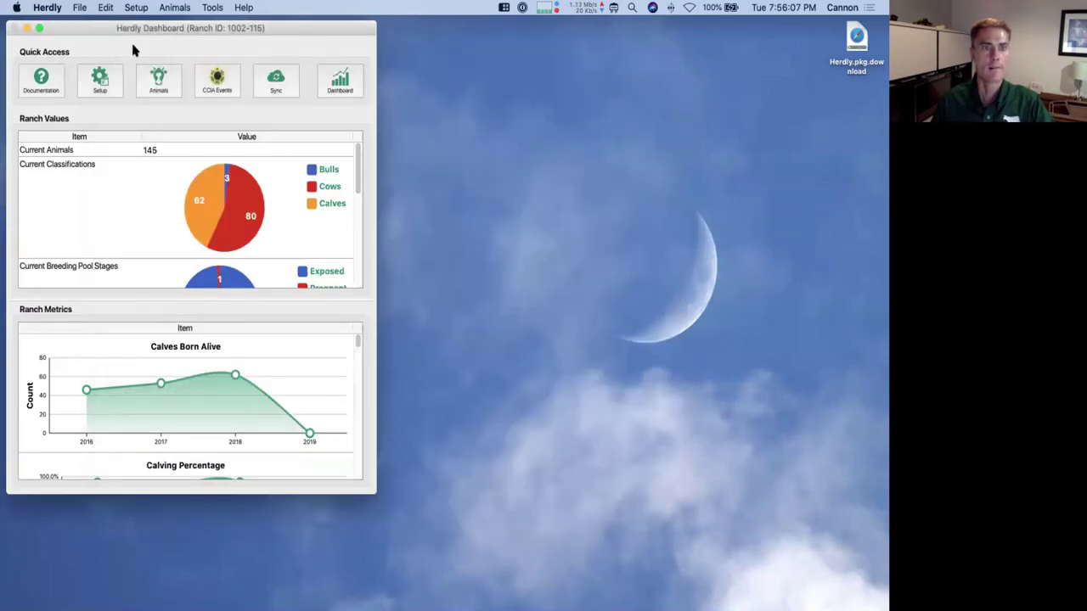
{"action": "left_click", "coordinate": [98, 82]}
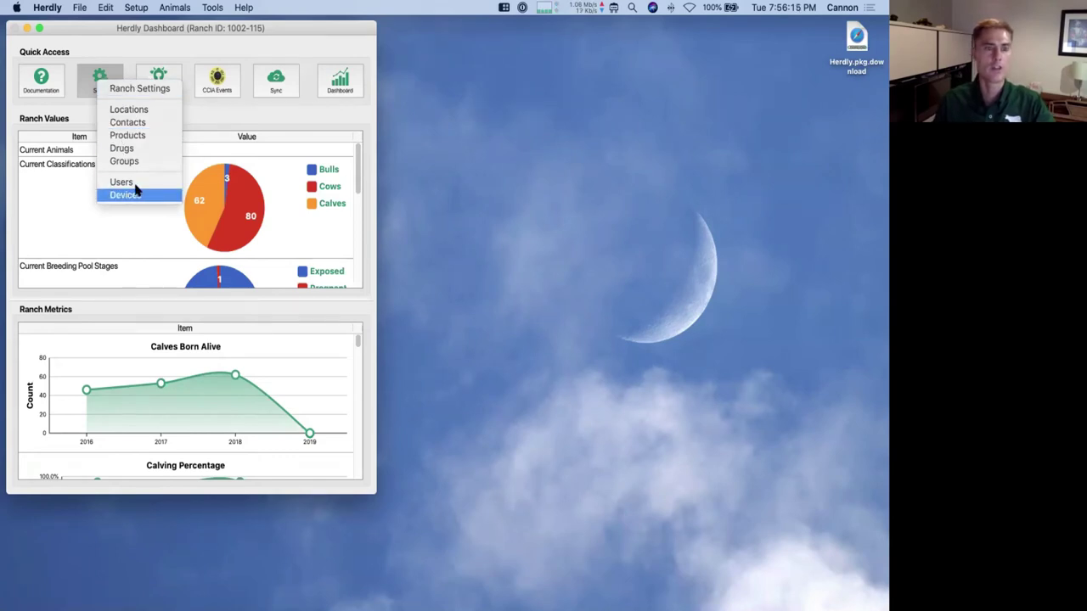
{"action": "left_click", "coordinate": [140, 88]}
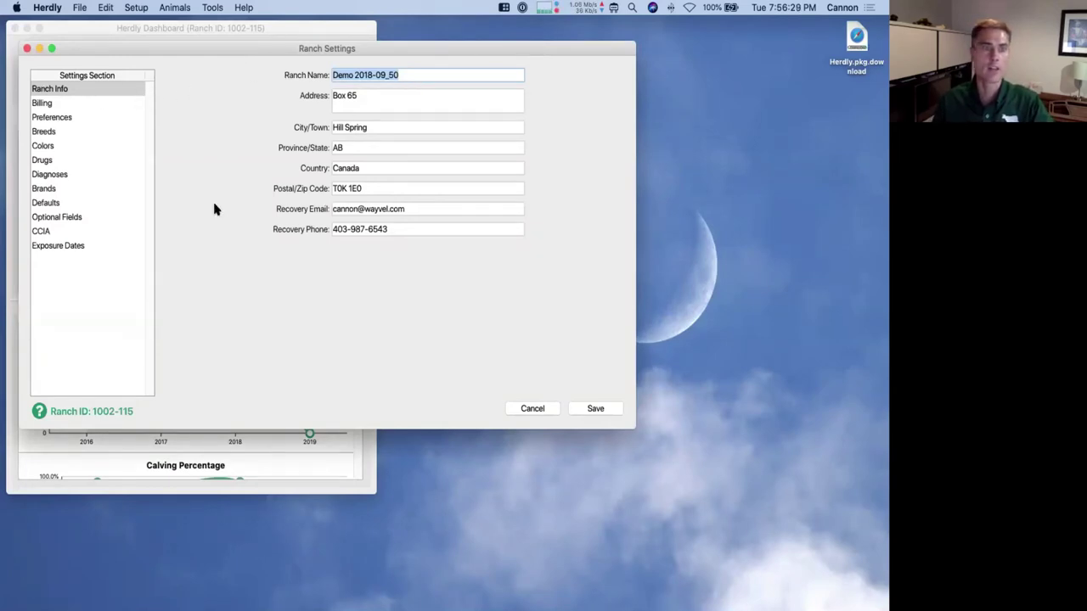
{"action": "left_click", "coordinate": [47, 133]}
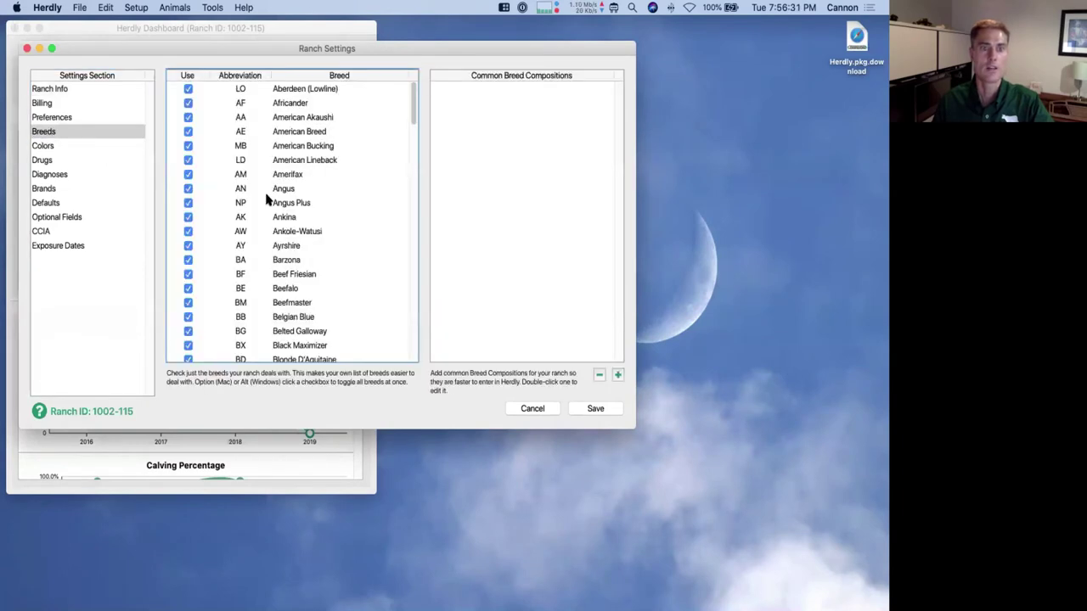
{"action": "left_click", "coordinate": [47, 191]}
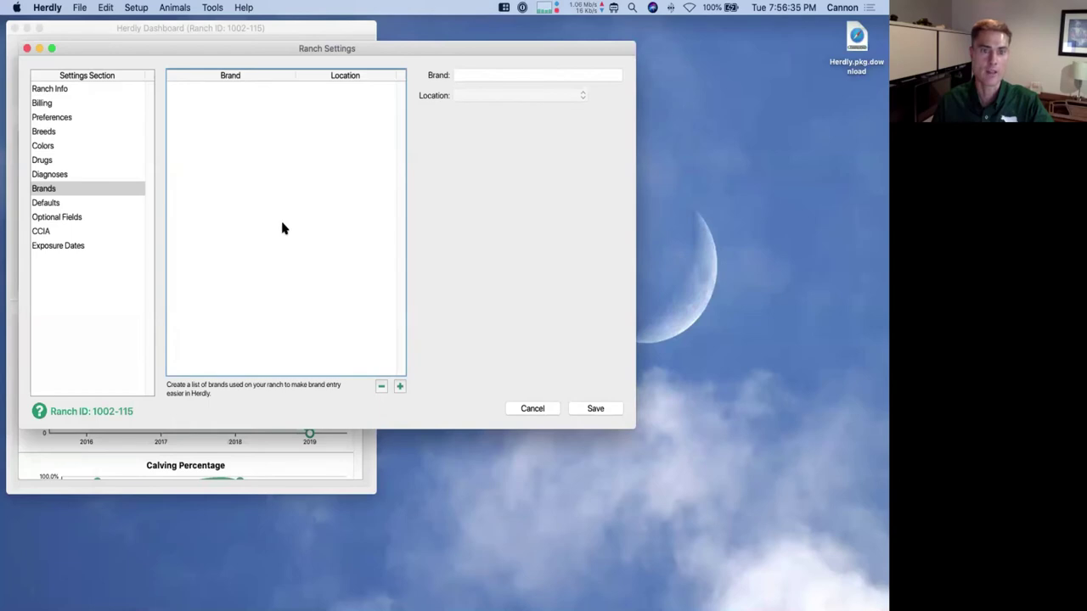
{"action": "left_click", "coordinate": [62, 218]}
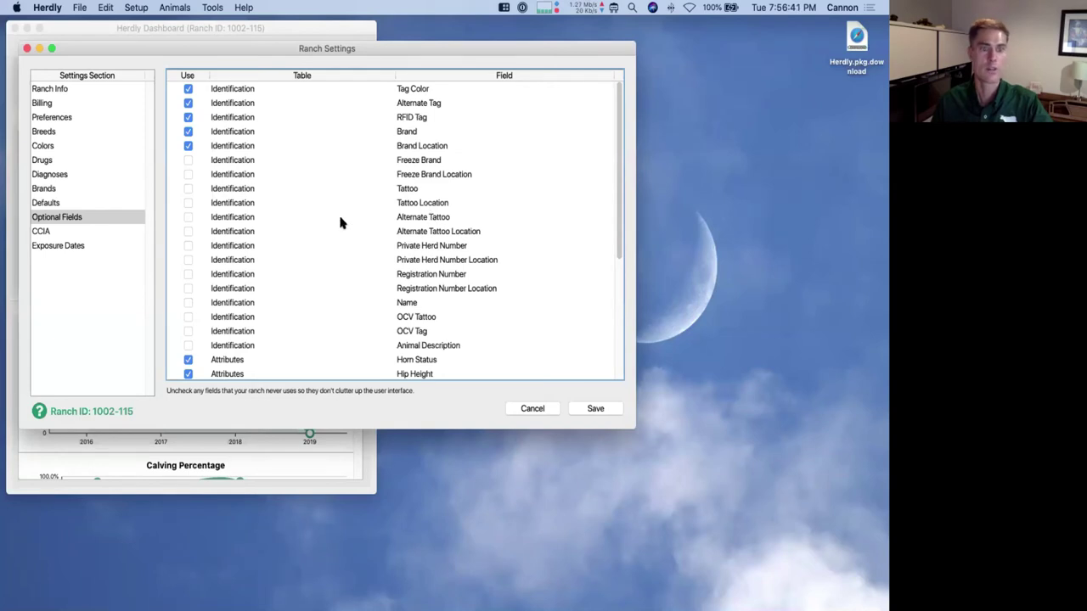
{"action": "left_click", "coordinate": [47, 231]}
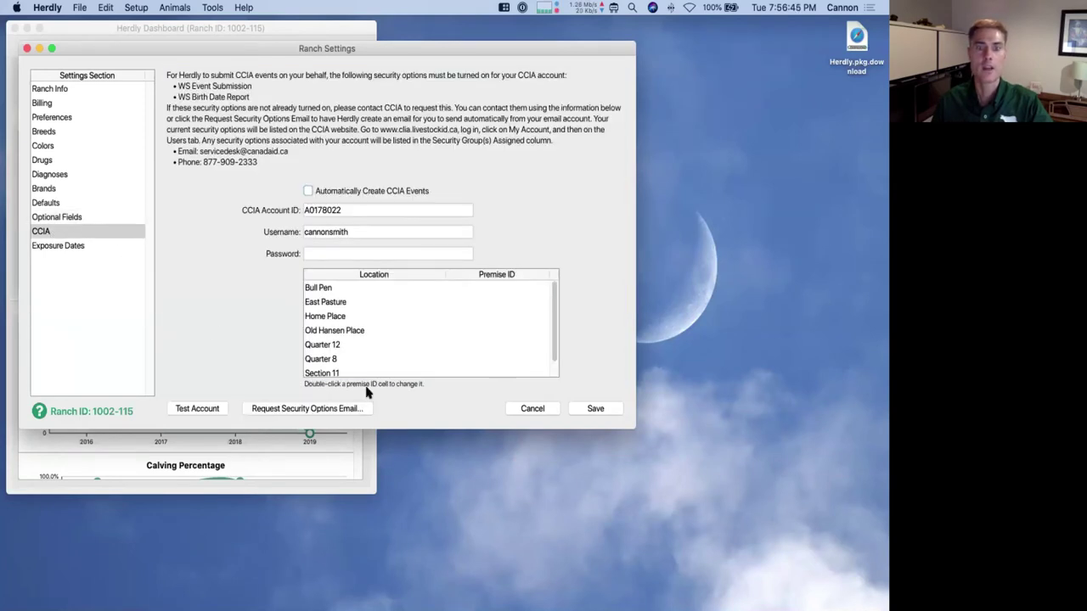
{"action": "left_click", "coordinate": [522, 411]}
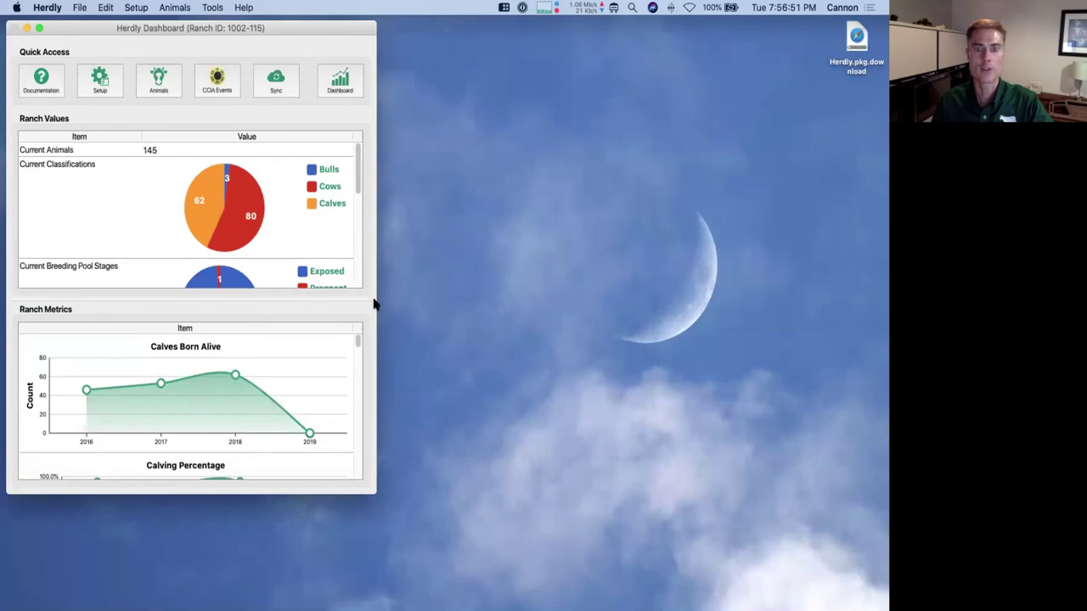
Open the administrator user's permission settings from the Setup Users list
{"action": "left_click", "coordinate": [108, 95]}
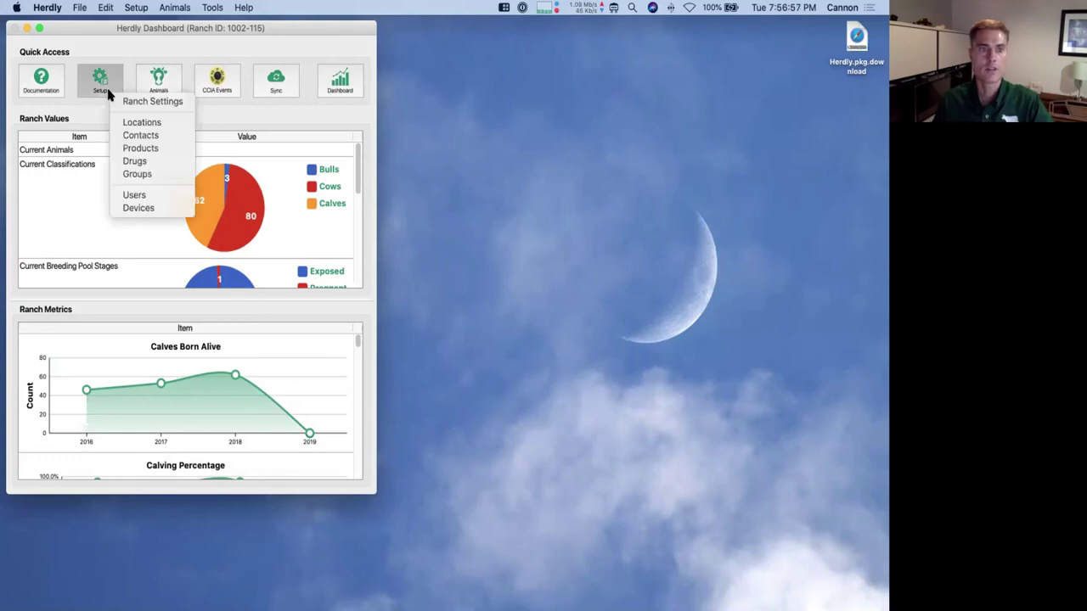
{"action": "left_click", "coordinate": [135, 195]}
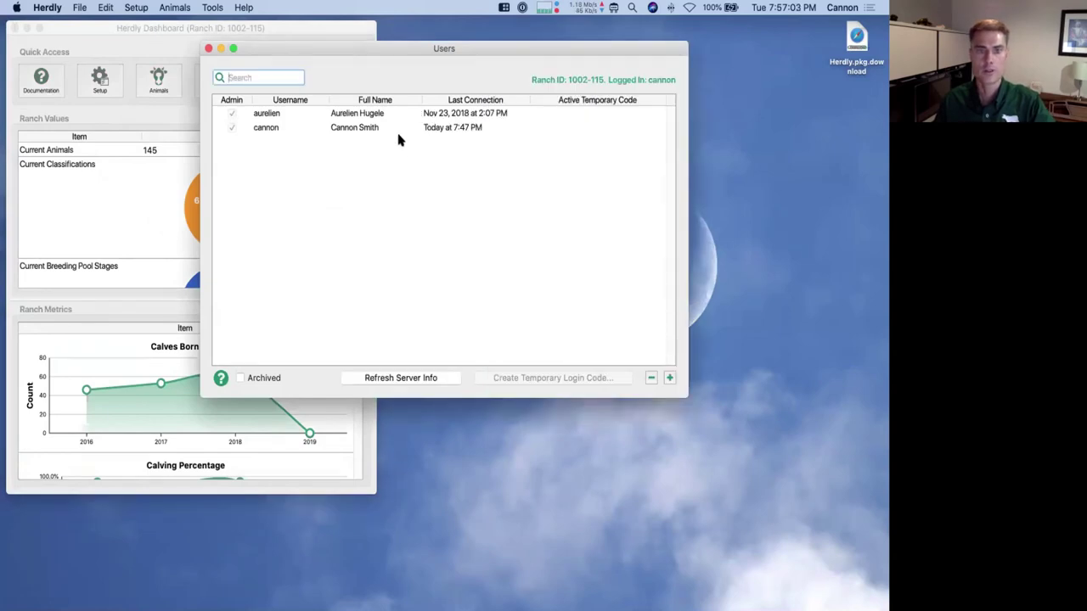
{"action": "double_click", "coordinate": [343, 127]}
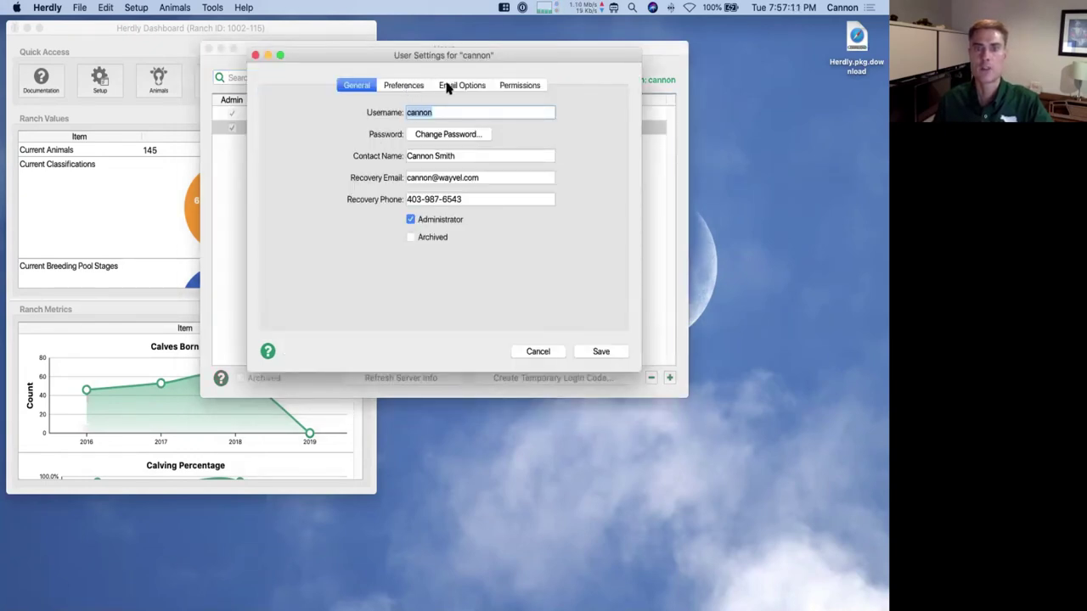
{"action": "left_click", "coordinate": [522, 86]}
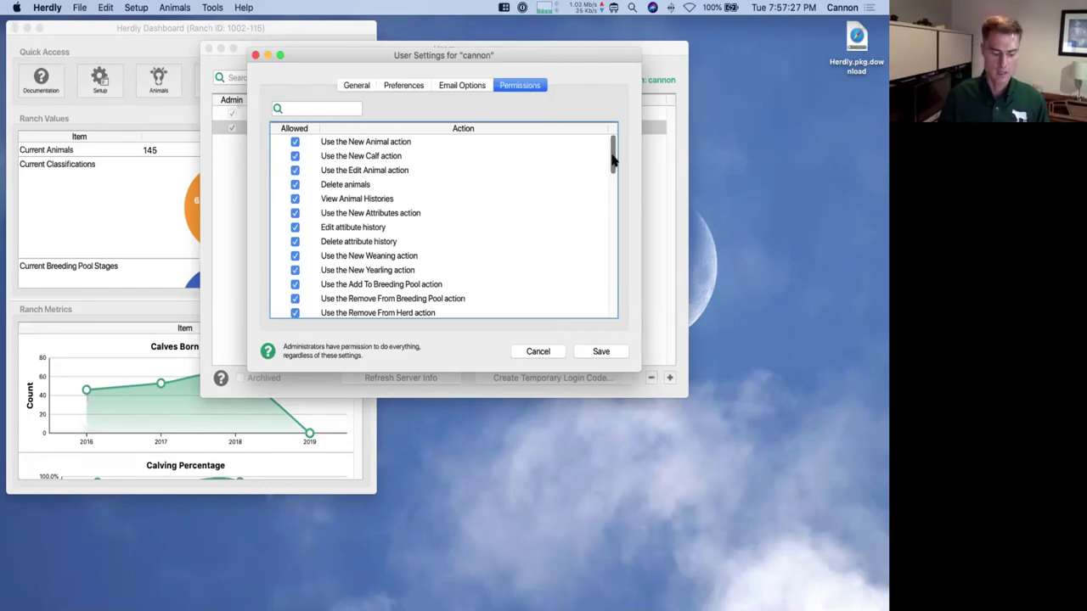
Review the permissions, cancel without saving, and close the Users window
{"action": "left_click_drag", "start_coordinate": [613, 160], "coordinate": [616, 209]}
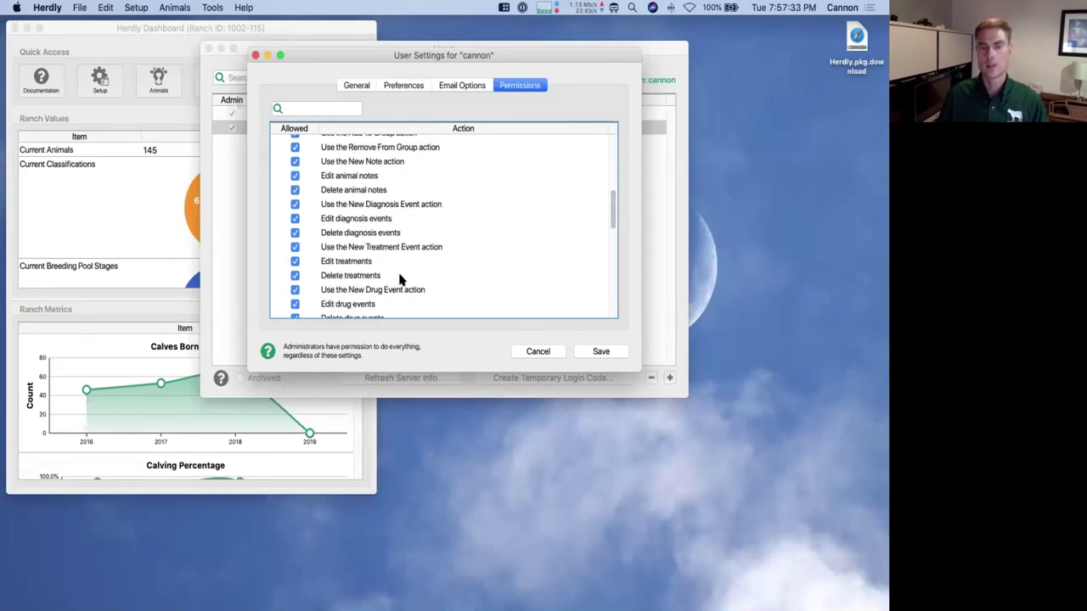
{"action": "left_click", "coordinate": [535, 353]}
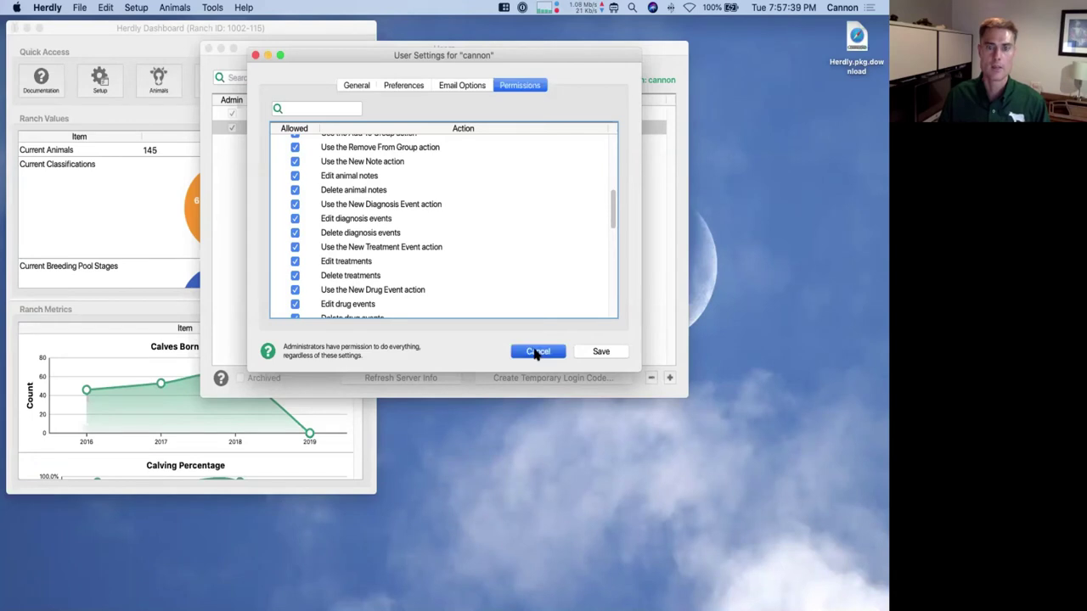
{"action": "left_click", "coordinate": [208, 49]}
{"action": "left_click", "coordinate": [98, 79]}
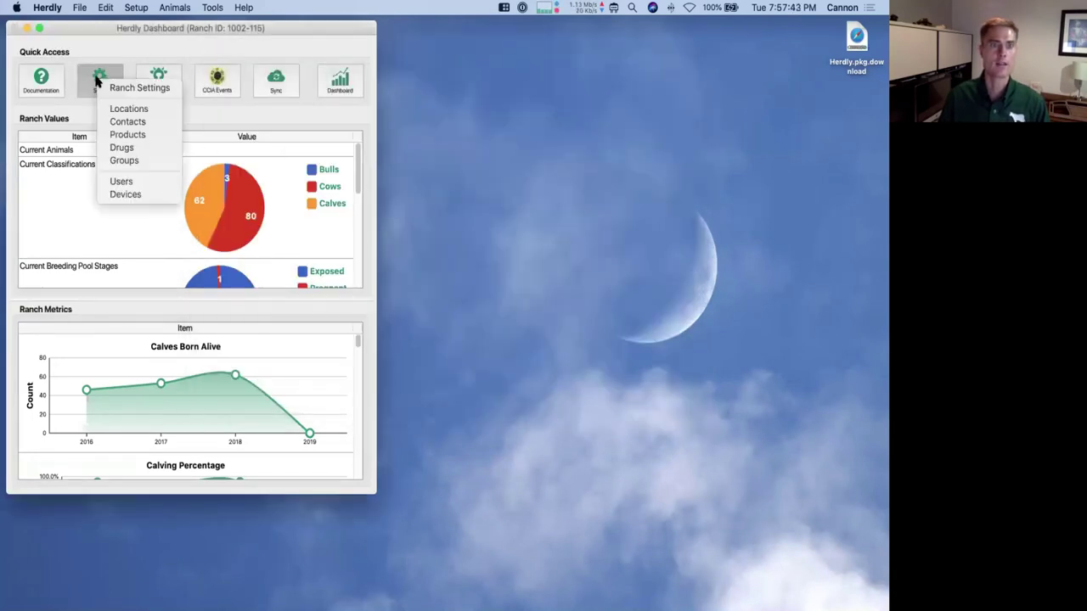
{"action": "left_click", "coordinate": [137, 195]}
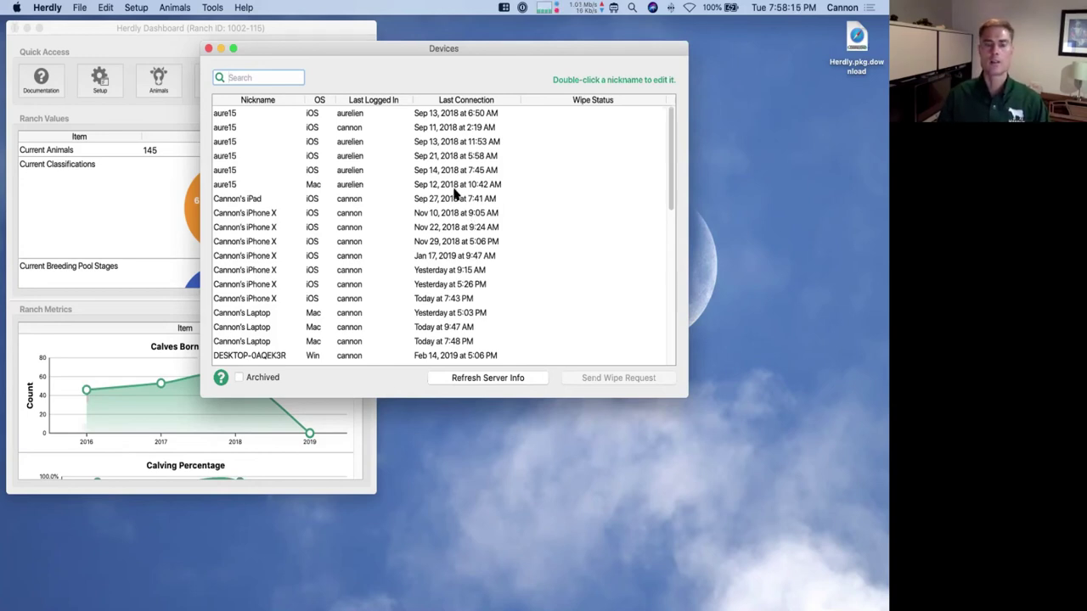
{"action": "left_click", "coordinate": [421, 202]}
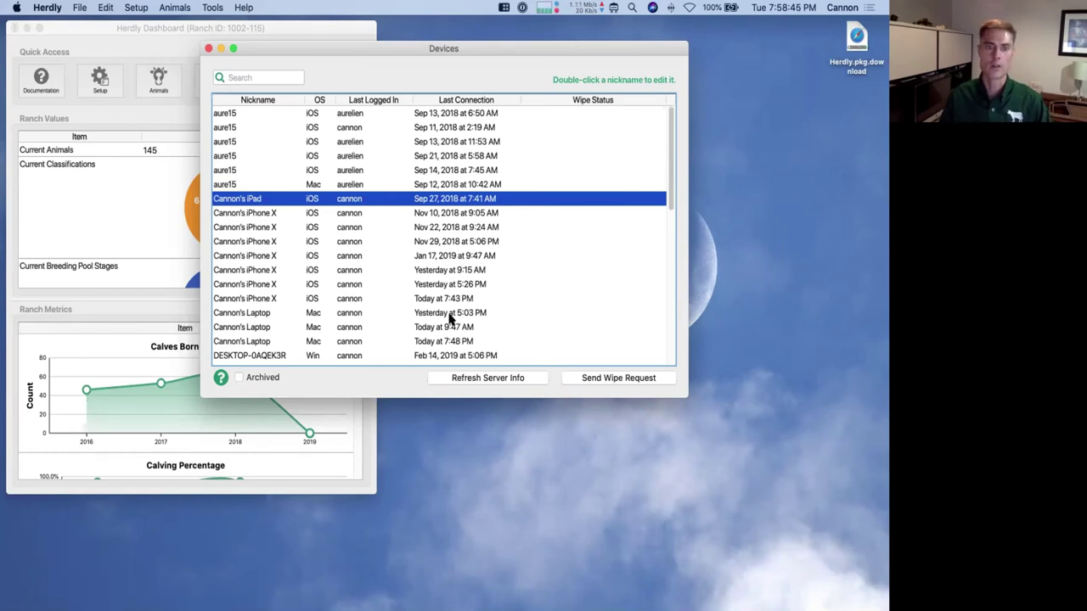
{"action": "left_click", "coordinate": [209, 49]}
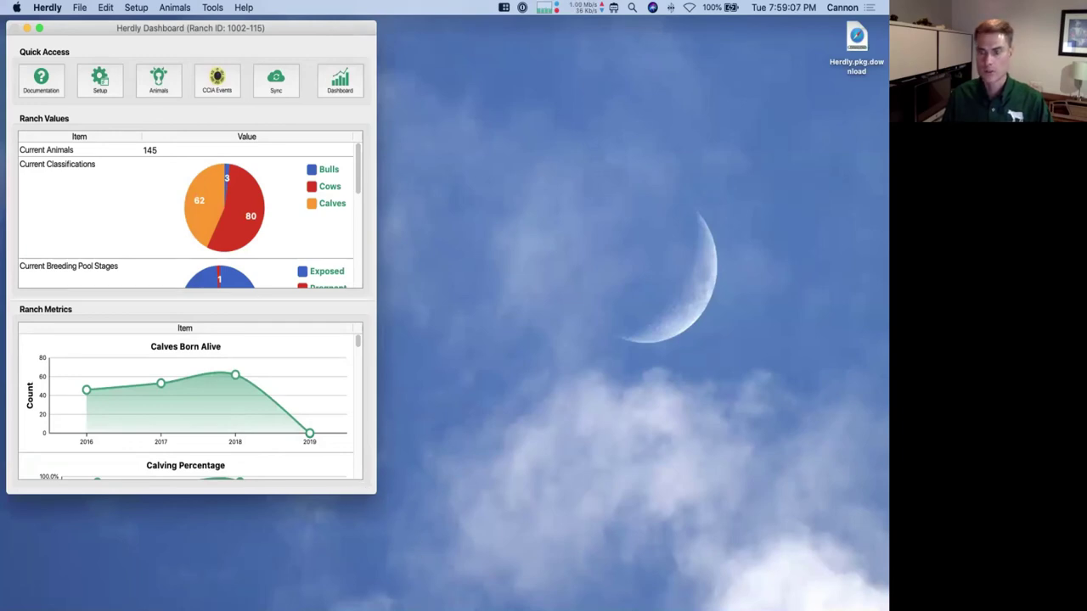
Open the CCIA Events window, showing no events ready to submit, and its help page
{"action": "mouse_move", "coordinate": [840, 599]}
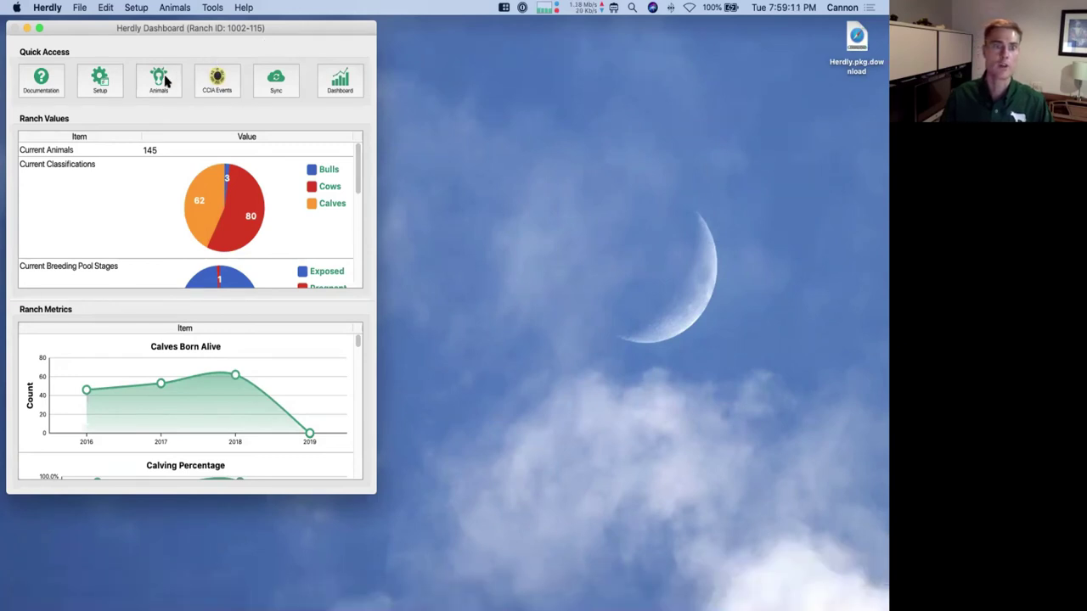
{"action": "left_click", "coordinate": [218, 84]}
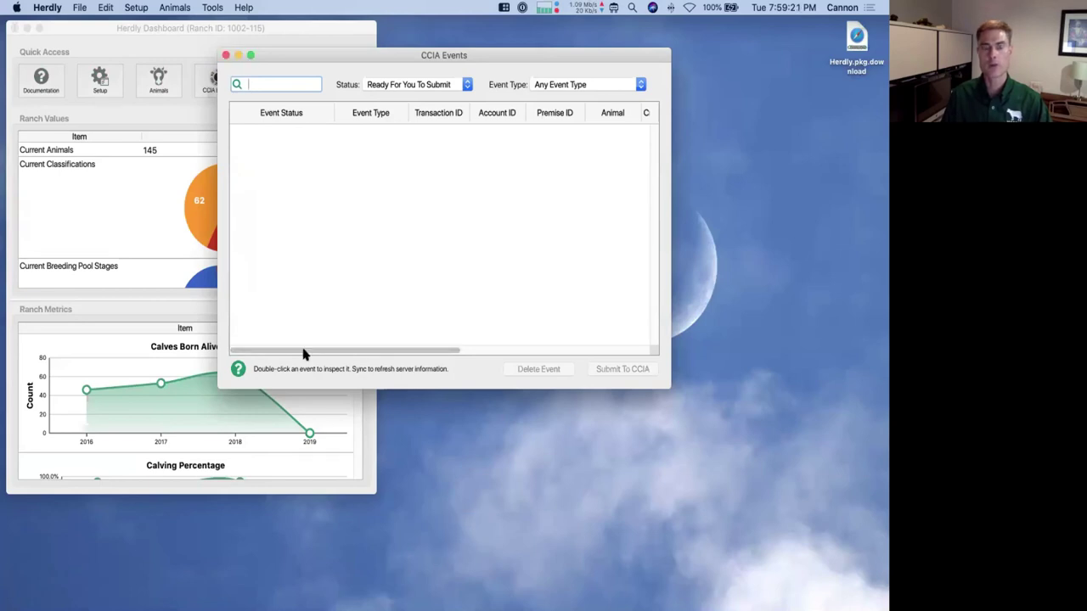
{"action": "left_click", "coordinate": [239, 371]}
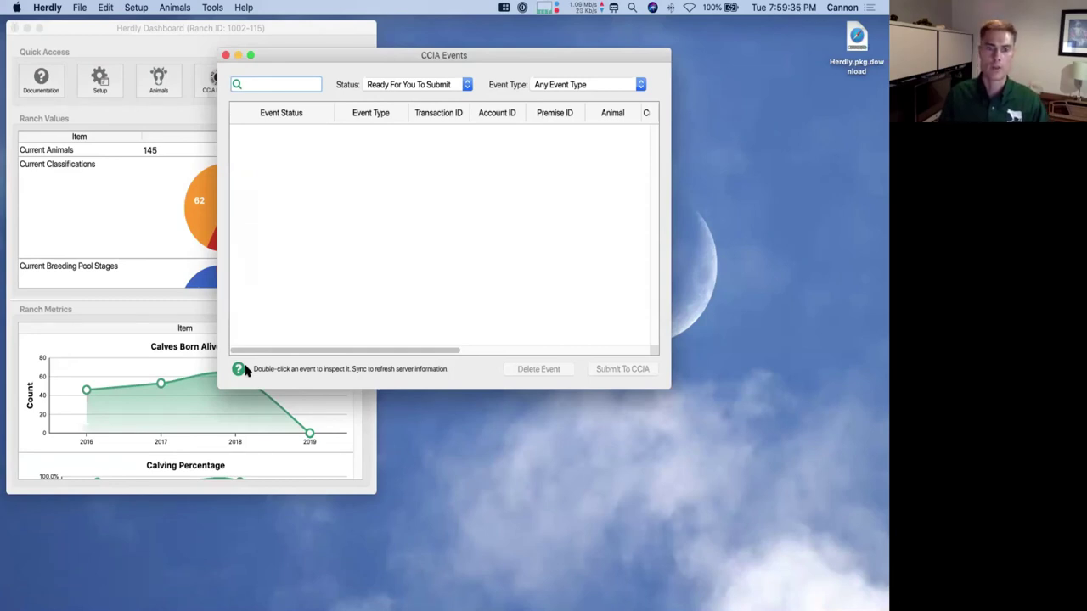
{"action": "left_click", "coordinate": [238, 370]}
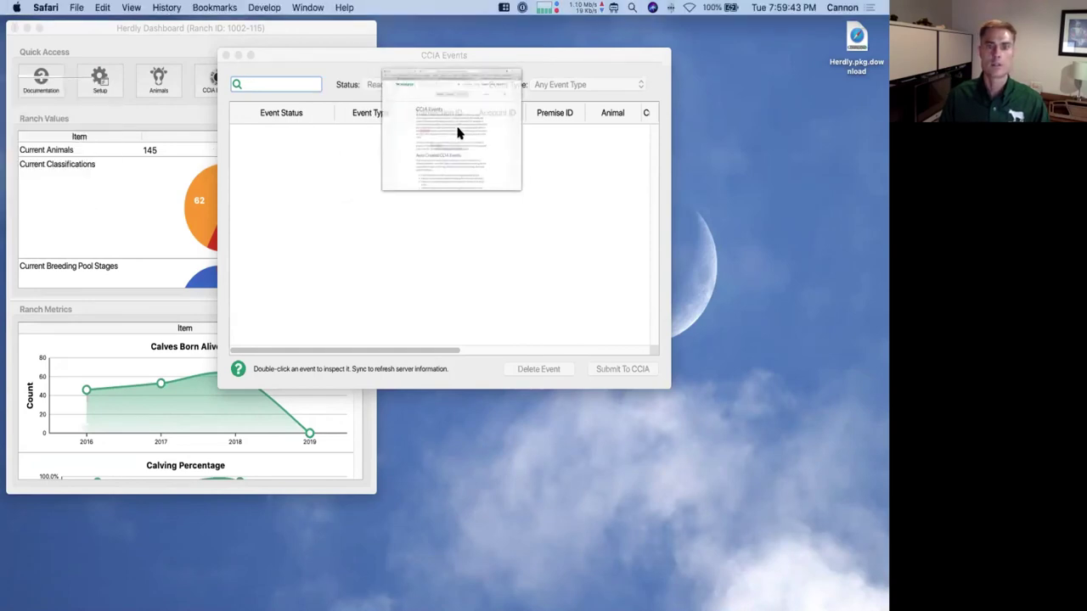
Scroll the CCIA Events help article, then go to the main Herdly Support page
{"action": "scroll", "coordinate": [414, 289], "scroll_direction": "down", "scroll_amount": 1}
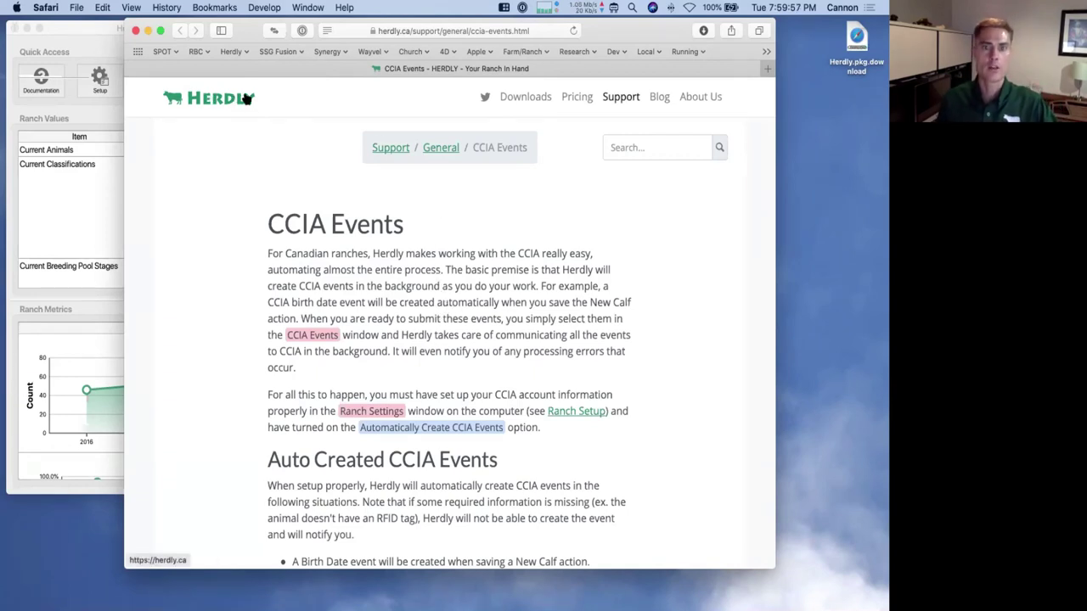
{"action": "left_click", "coordinate": [622, 100]}
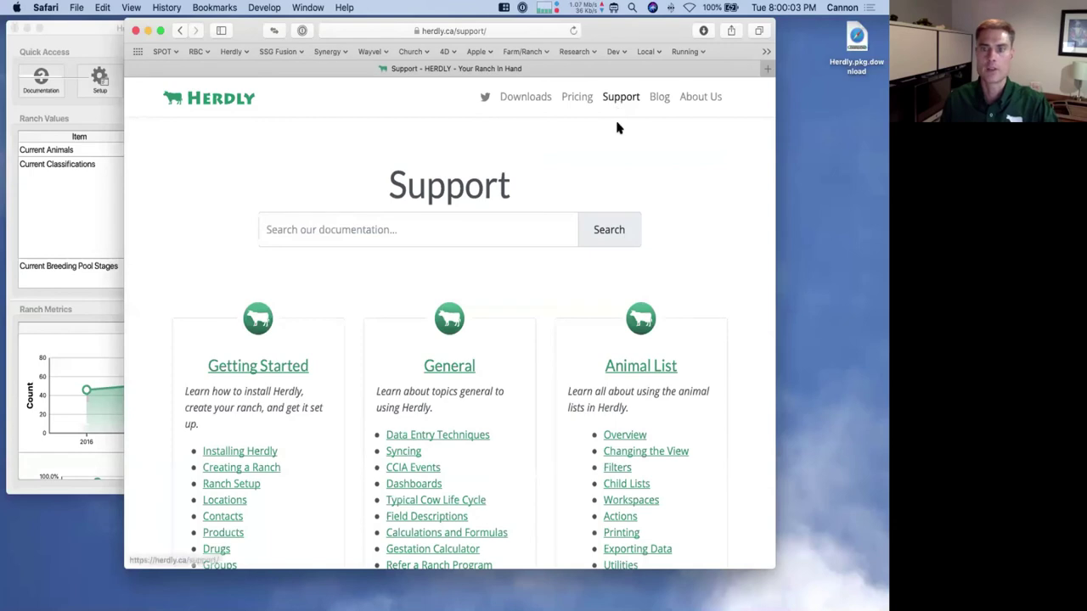
{"action": "scroll", "coordinate": [629, 150], "scroll_direction": "down", "scroll_amount": 1}
{"action": "scroll", "coordinate": [630, 150], "scroll_direction": "down", "scroll_amount": 3}
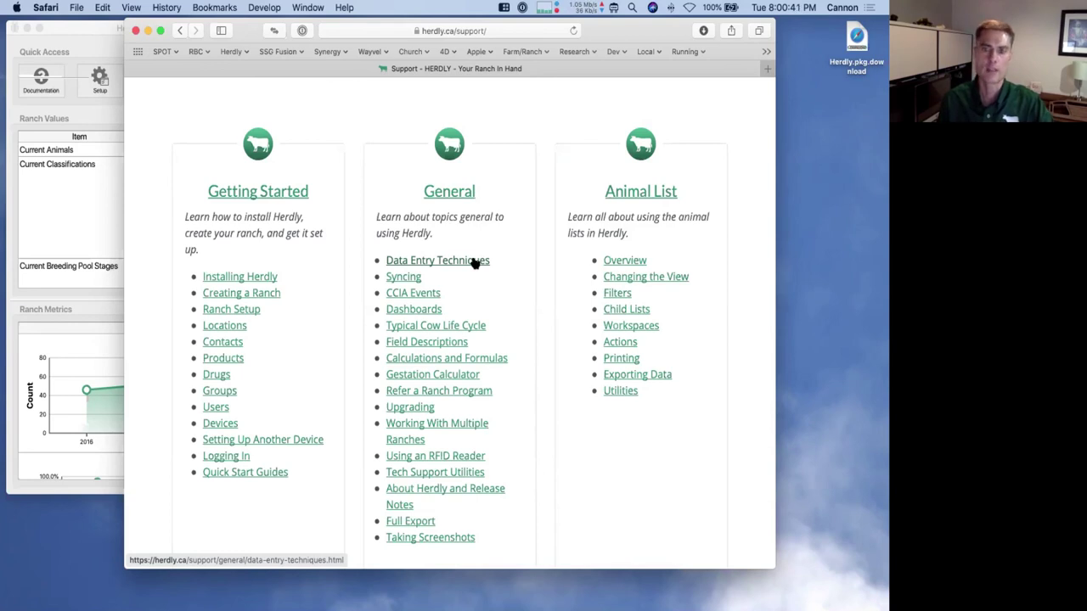
{"action": "scroll", "coordinate": [464, 266], "scroll_direction": "down", "scroll_amount": 2}
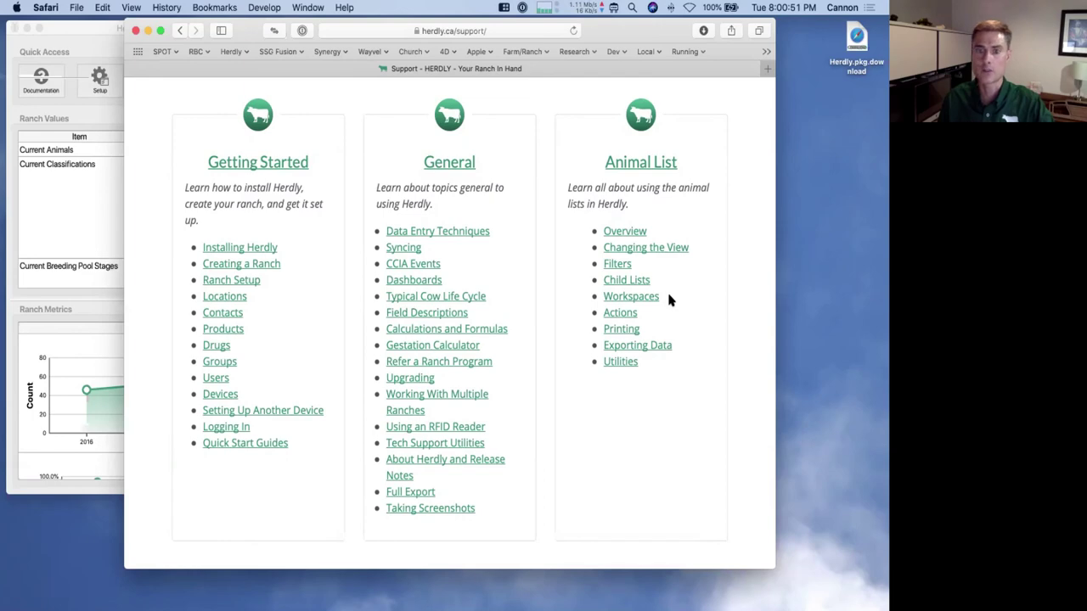
{"action": "scroll", "coordinate": [553, 309], "scroll_direction": "down", "scroll_amount": 1}
{"action": "scroll", "coordinate": [554, 309], "scroll_direction": "down", "scroll_amount": 10}
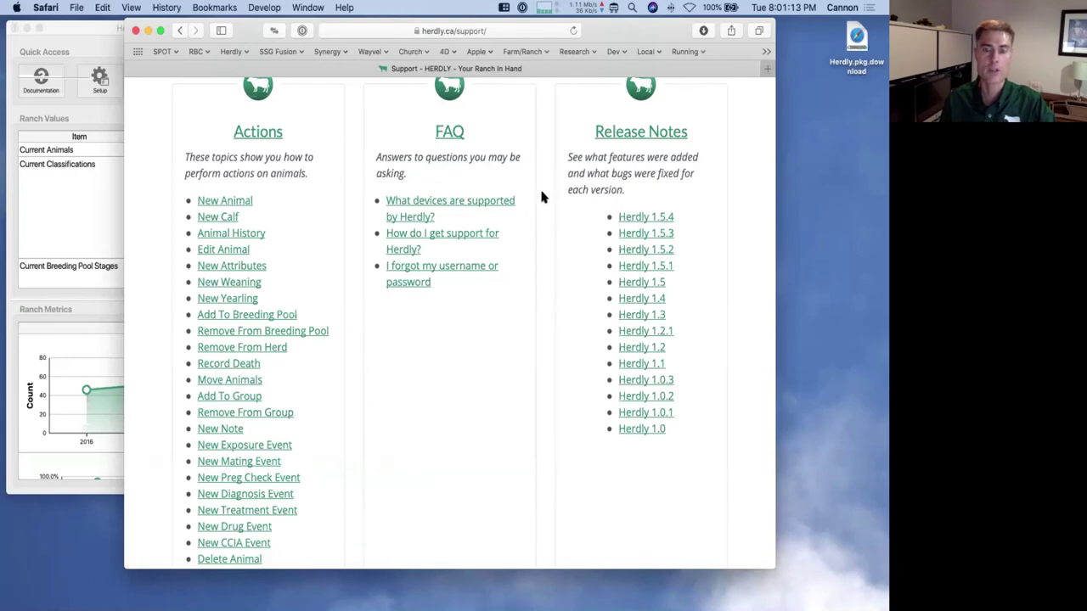
{"action": "scroll", "coordinate": [542, 197], "scroll_direction": "down", "scroll_amount": 6}
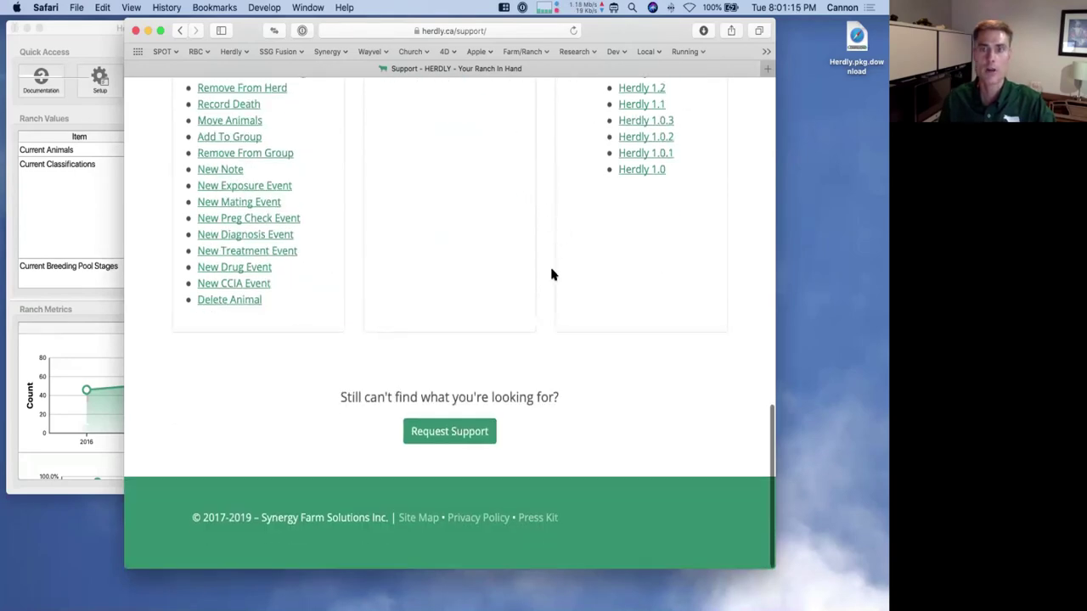
Open the Support Tickets request form and look over its empty fields
{"action": "left_click", "coordinate": [439, 433]}
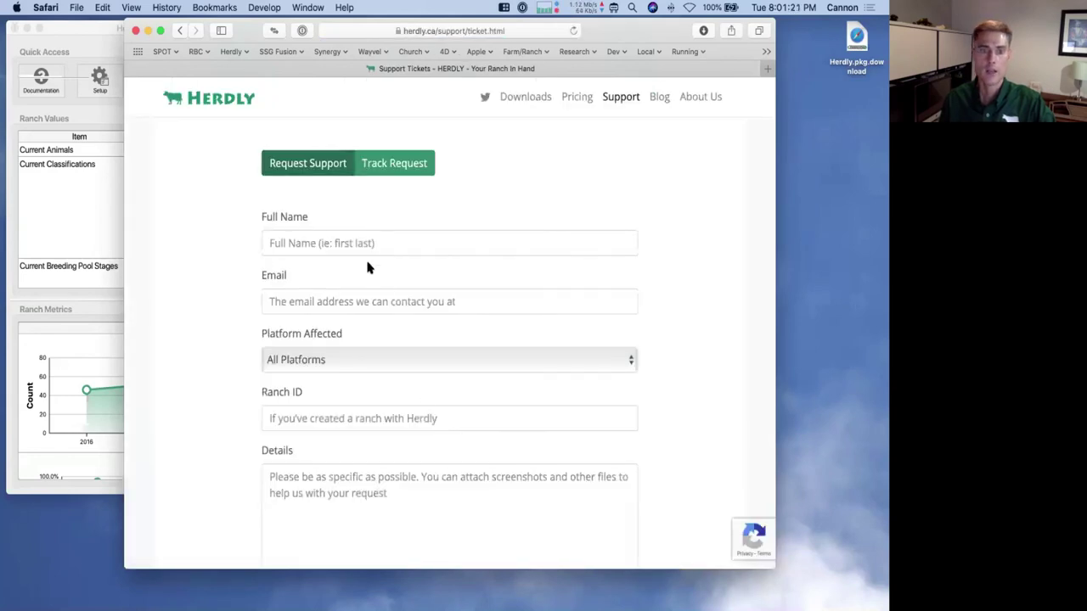
{"action": "scroll", "coordinate": [220, 391], "scroll_direction": "down", "scroll_amount": 5}
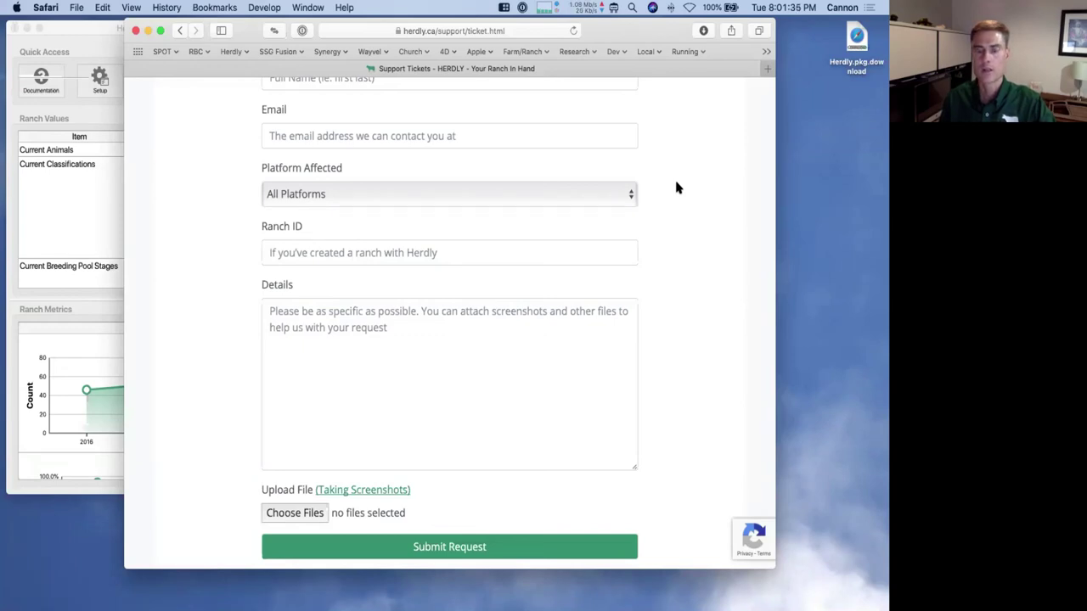
{"action": "scroll", "coordinate": [677, 187], "scroll_direction": "up", "scroll_amount": 5}
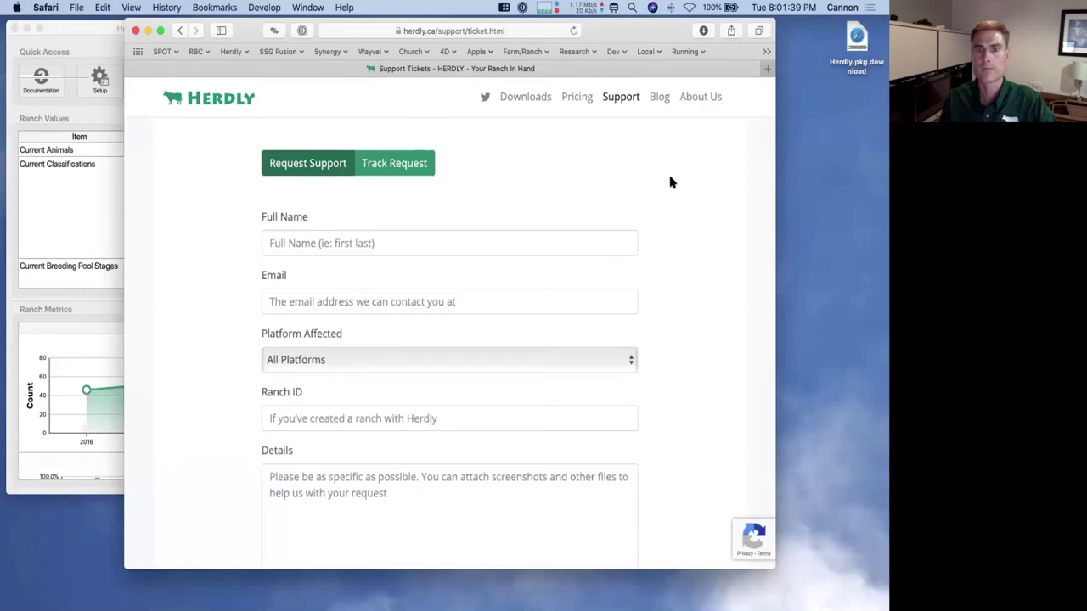
Visit the Herdly blog, then the Pricing page with the $5.00/month plus 0.15¢/head/day plan
{"action": "left_click", "coordinate": [660, 99]}
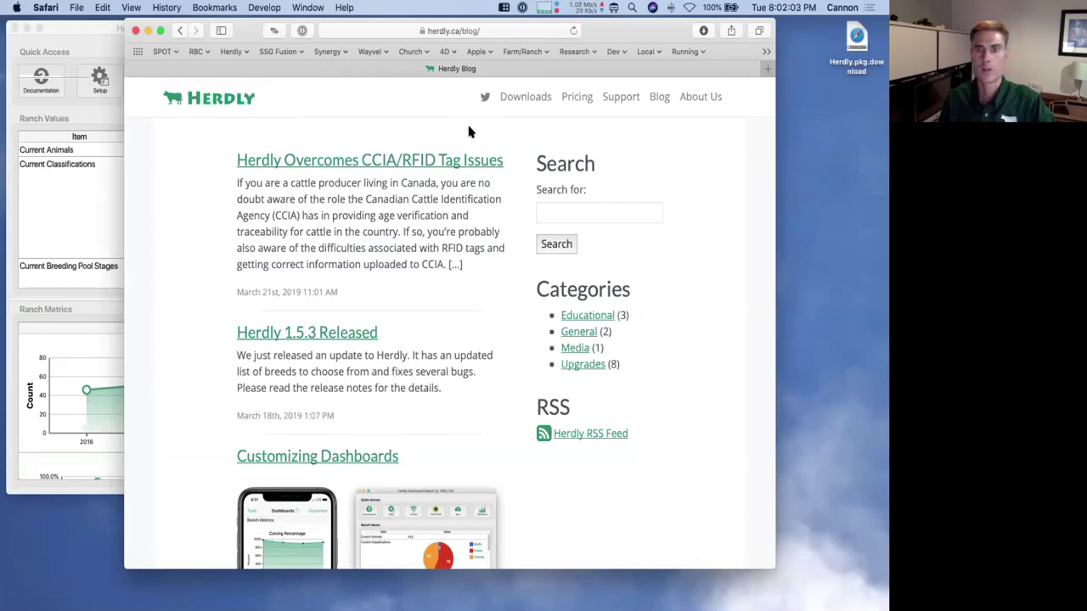
{"action": "left_click", "coordinate": [574, 101]}
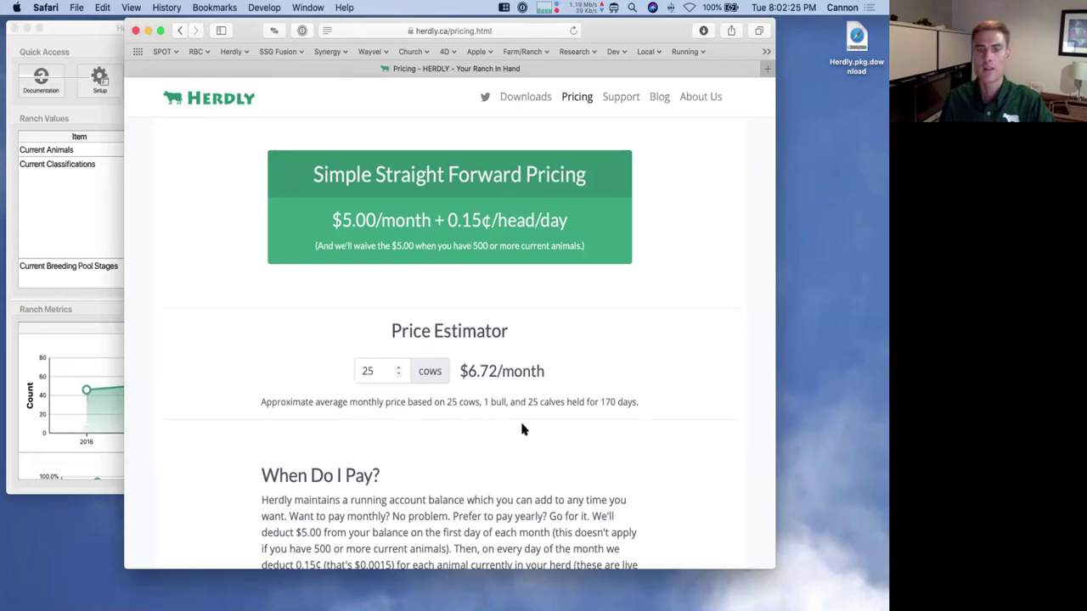
{"action": "scroll", "coordinate": [231, 445], "scroll_direction": "down", "scroll_amount": 10}
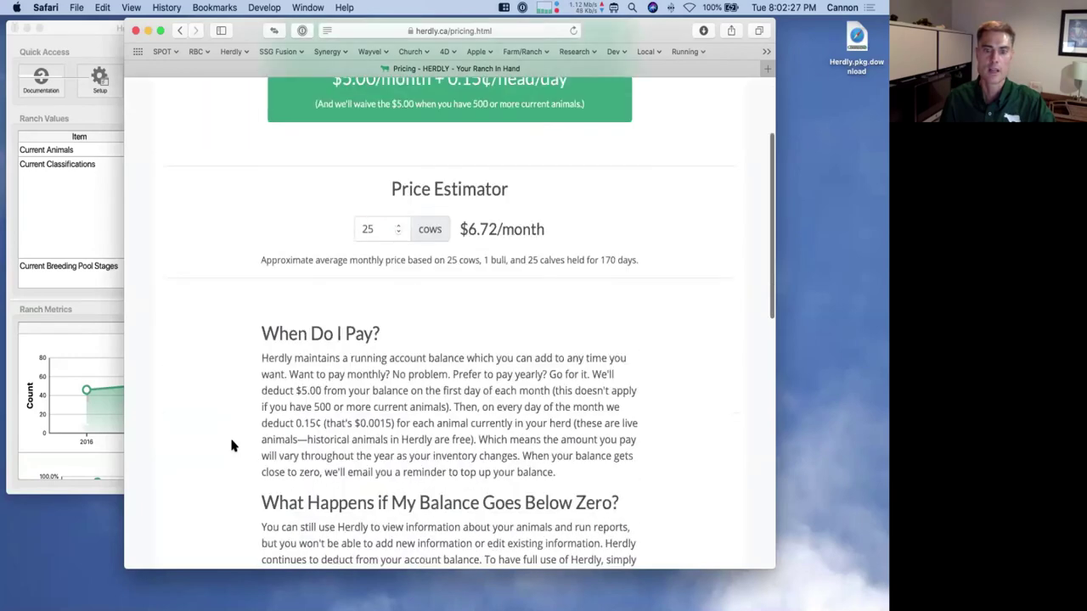
{"action": "scroll", "coordinate": [233, 446], "scroll_direction": "down", "scroll_amount": 1}
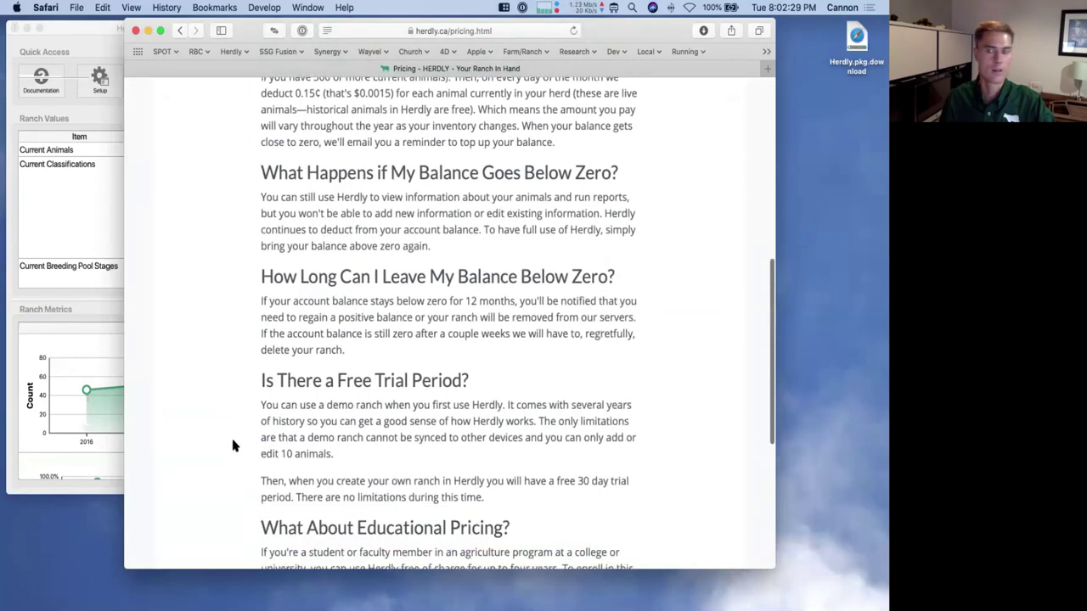
{"action": "scroll", "coordinate": [235, 445], "scroll_direction": "down", "scroll_amount": 3}
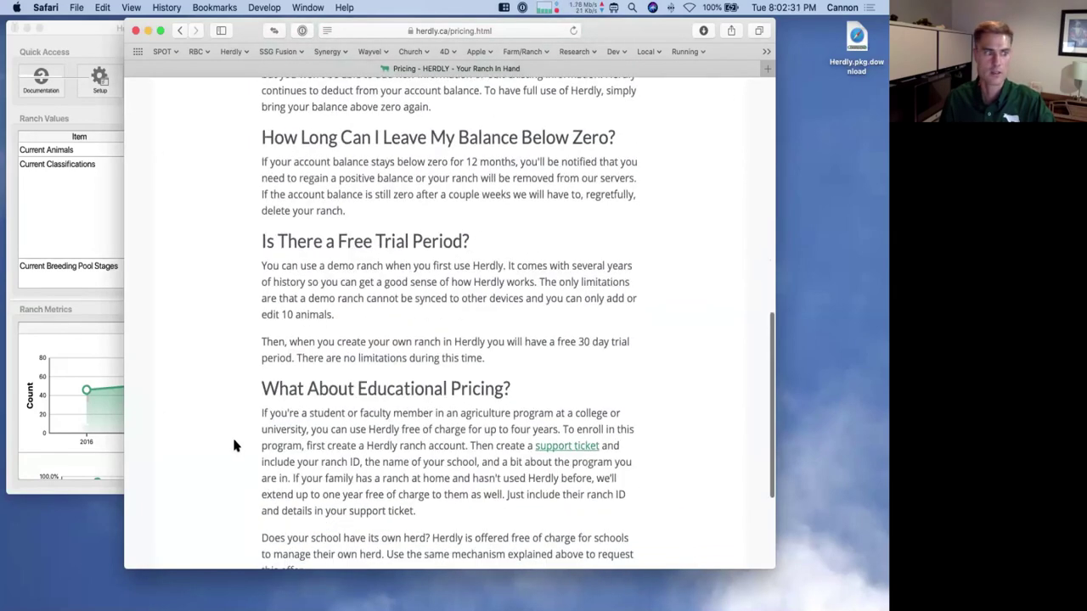